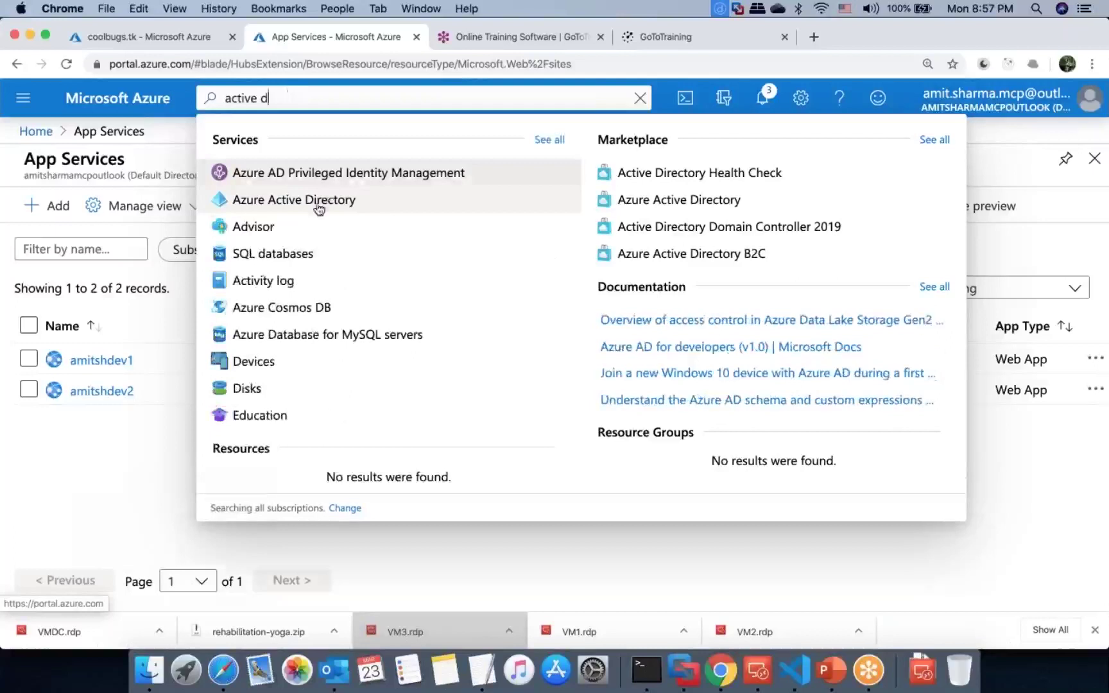
Step: Close the portal menu and search suggestions, then move to the remote server's AD Connect Express Settings
left_click(22, 98)
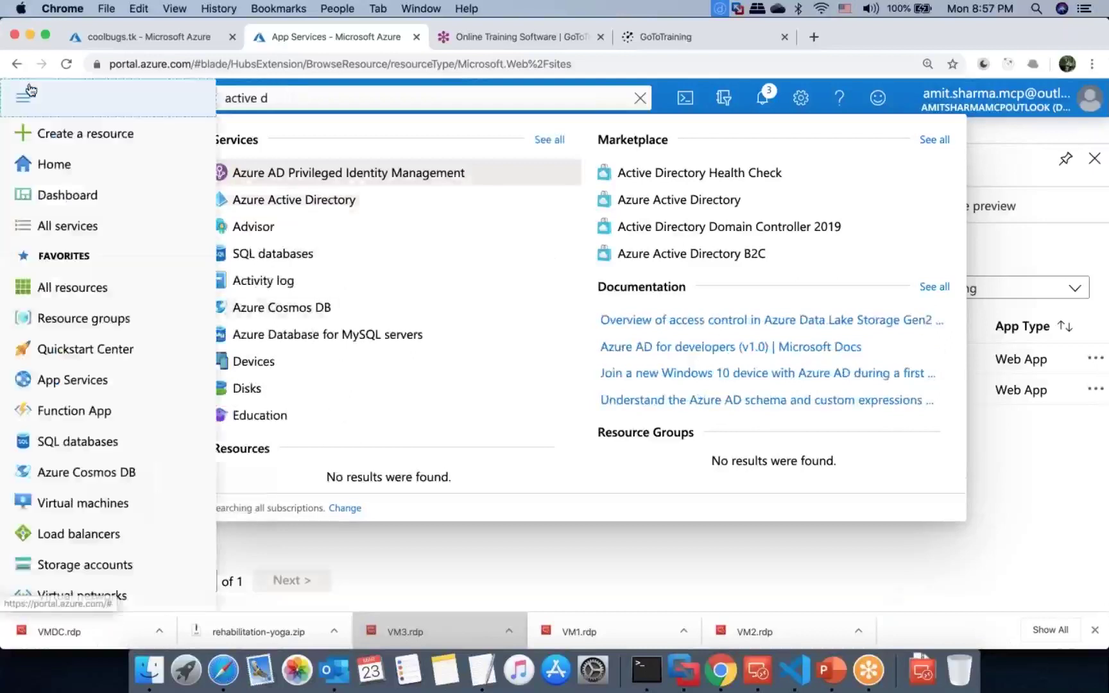
scroll(50, 440, "down", 3)
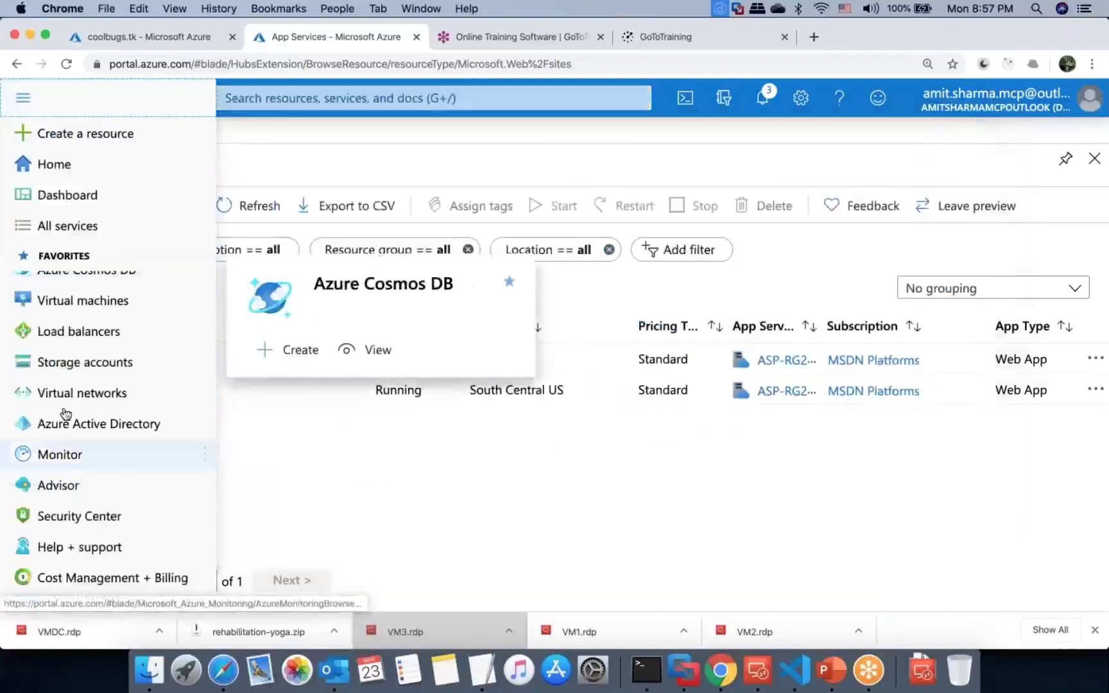
left_click(319, 96)
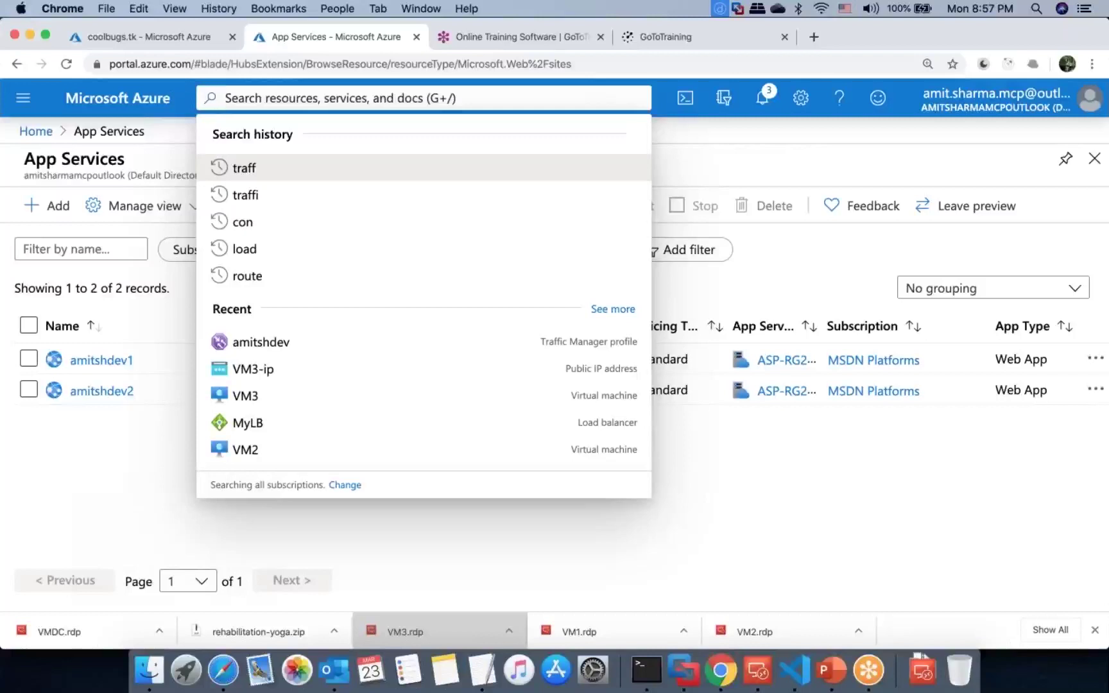
left_click(718, 457)
key("ctrl+Right")
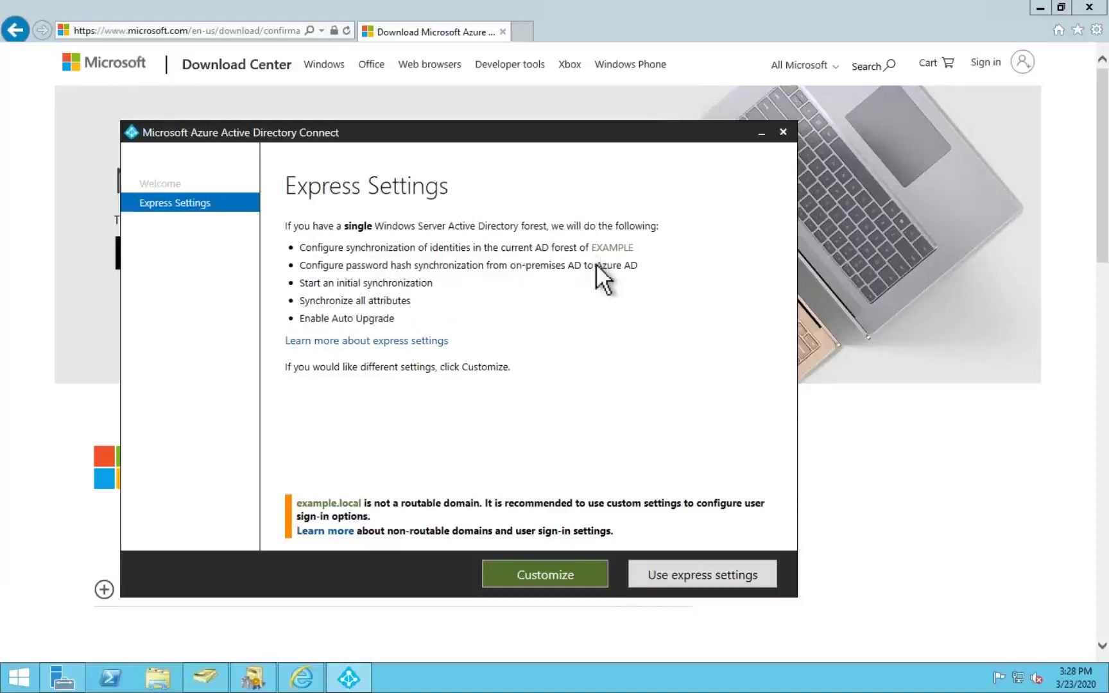
Step: Accept Use express settings in AD Connect, then return to the Azure portal in Chrome
left_click(676, 581)
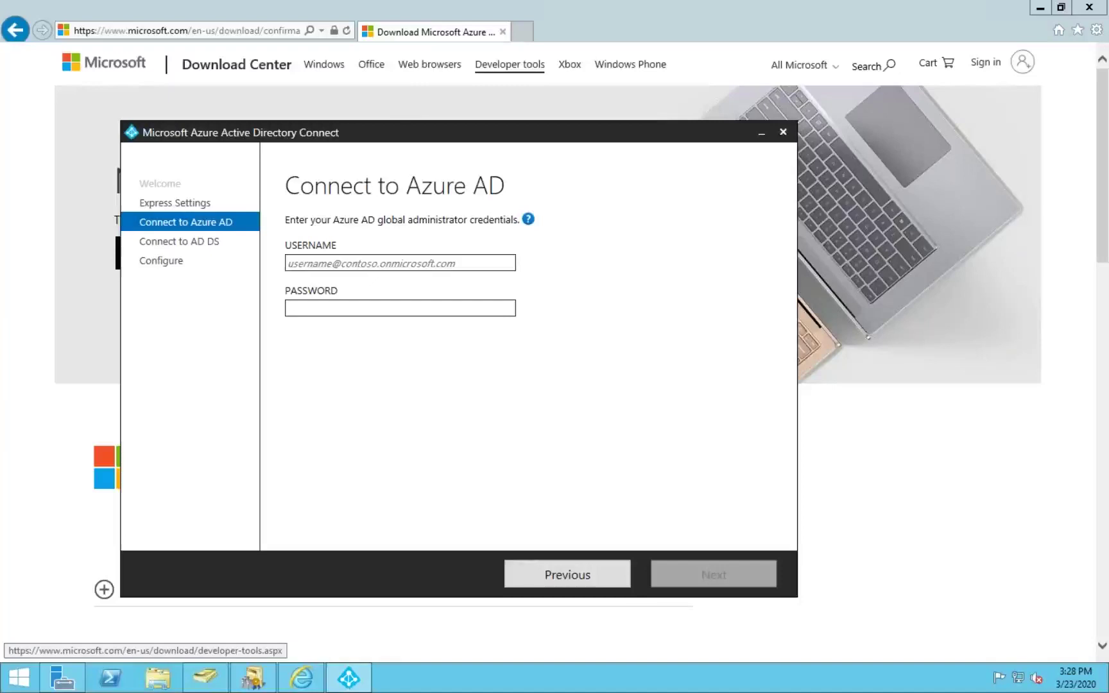
key("ctrl+Left")
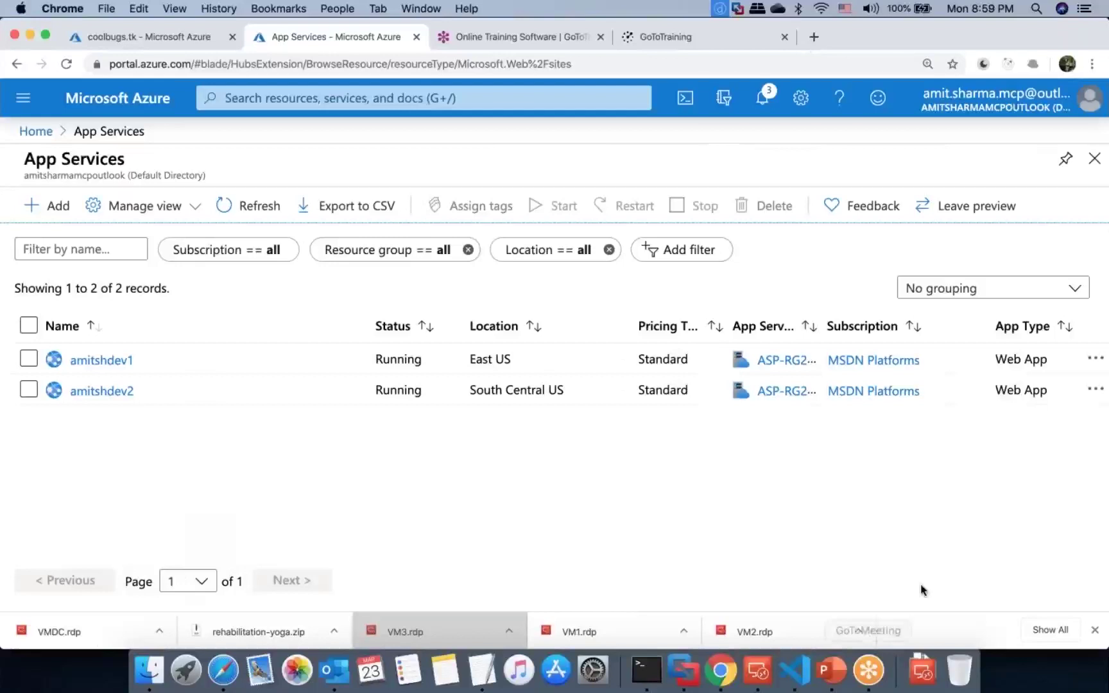
key("super+f")
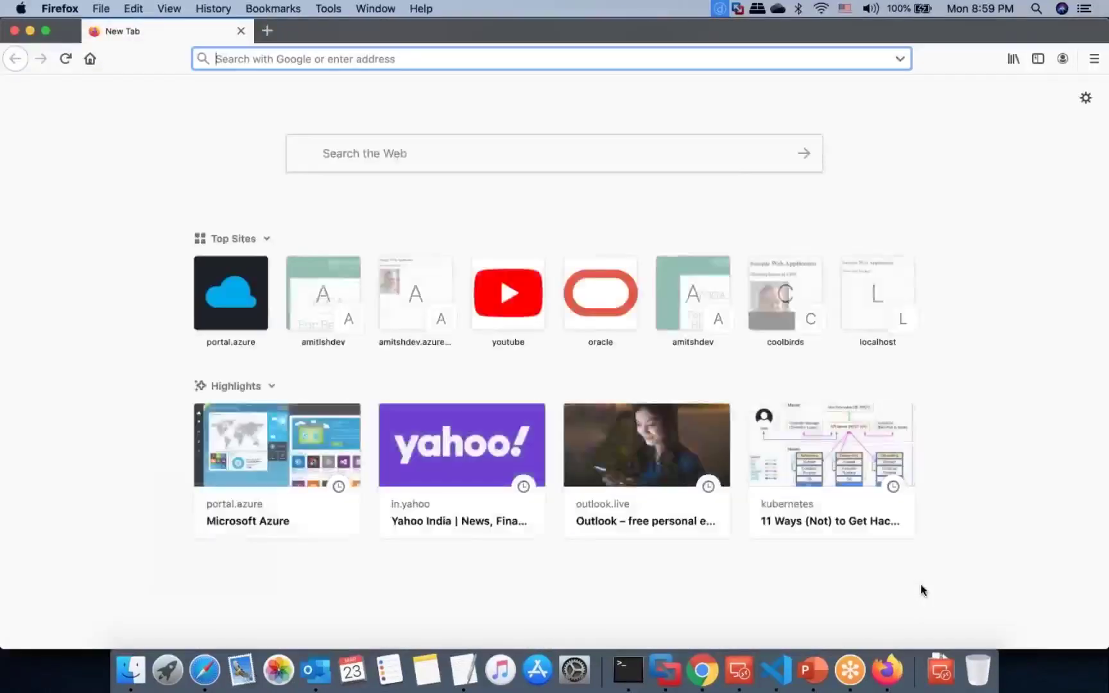
Step: Load portal.azure.com in Firefox, forget all three remembered accounts, and enter the owner's e-mail address
type("portal.azure.com/")
key("Return")
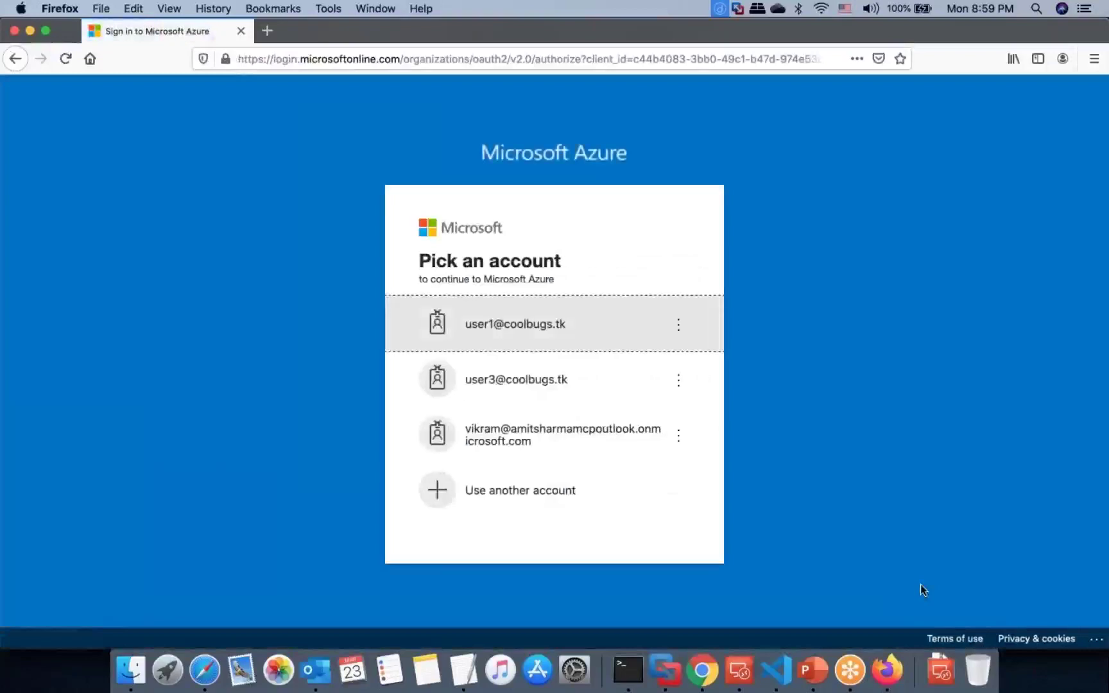
left_click(679, 325)
left_click(627, 325)
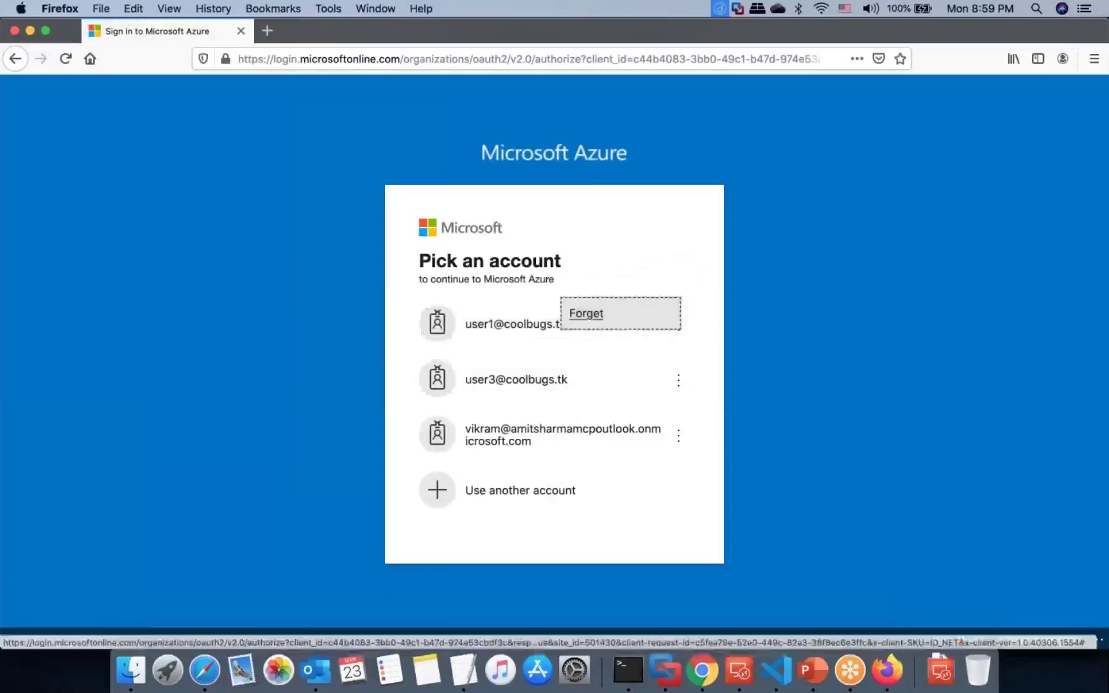
left_click(678, 351)
left_click(619, 341)
left_click(679, 383)
left_click(624, 372)
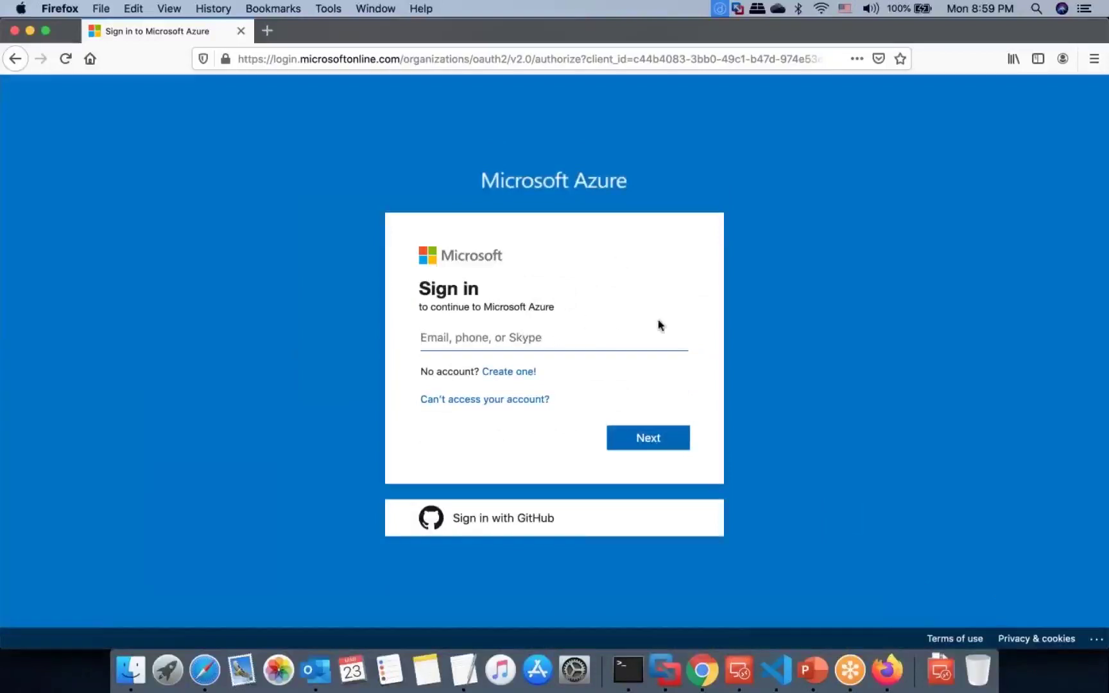
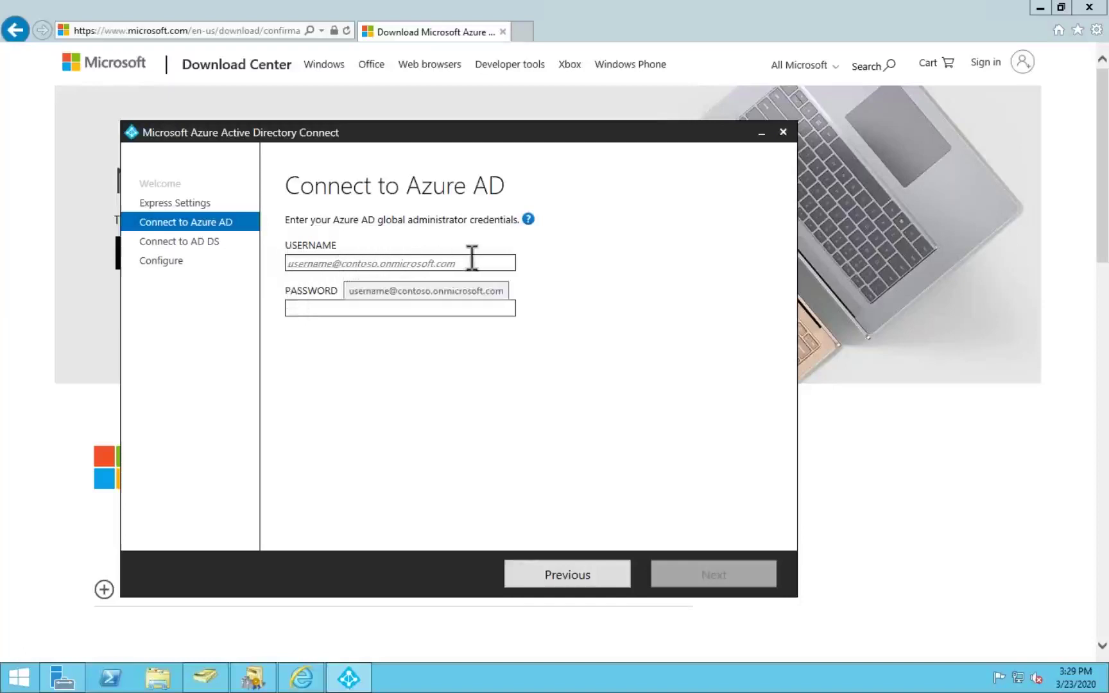
key("ctrl+Left")
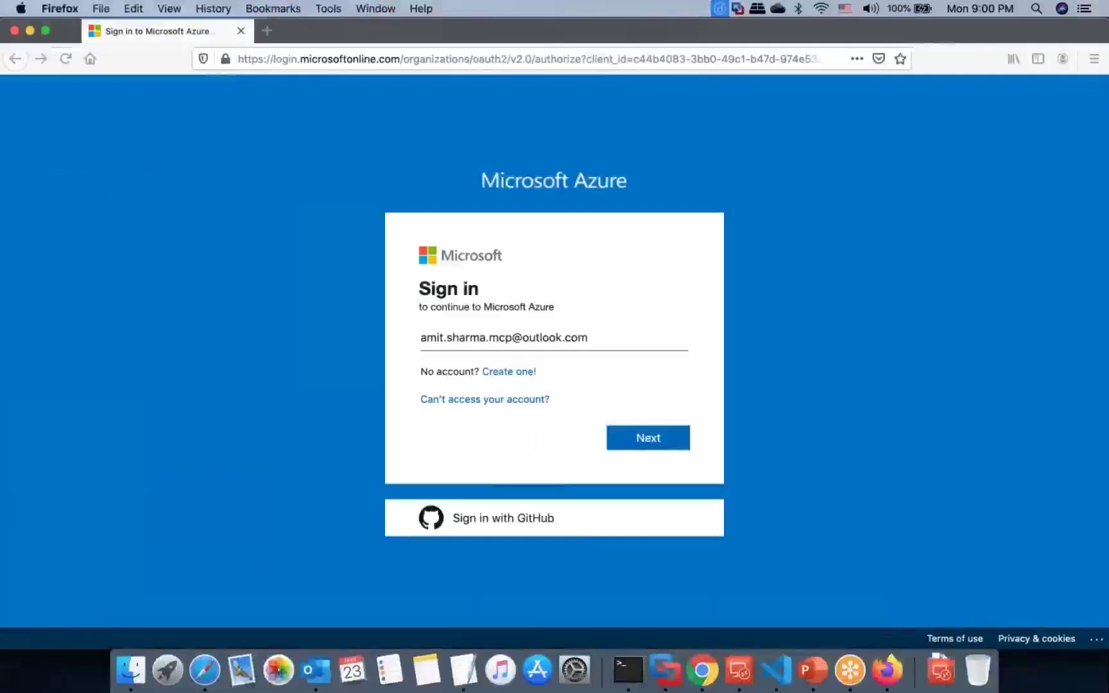
Step: Close the Firefox sign-in and start a new user from Azure Active Directory's Users list
left_click(14, 30)
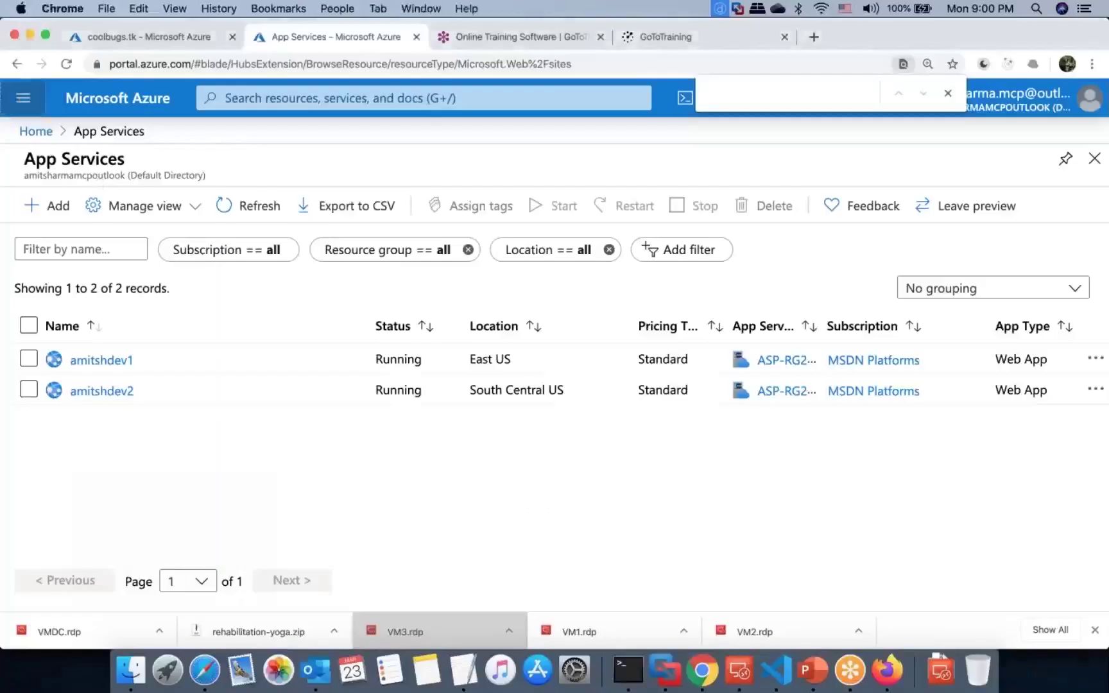
left_click(21, 101)
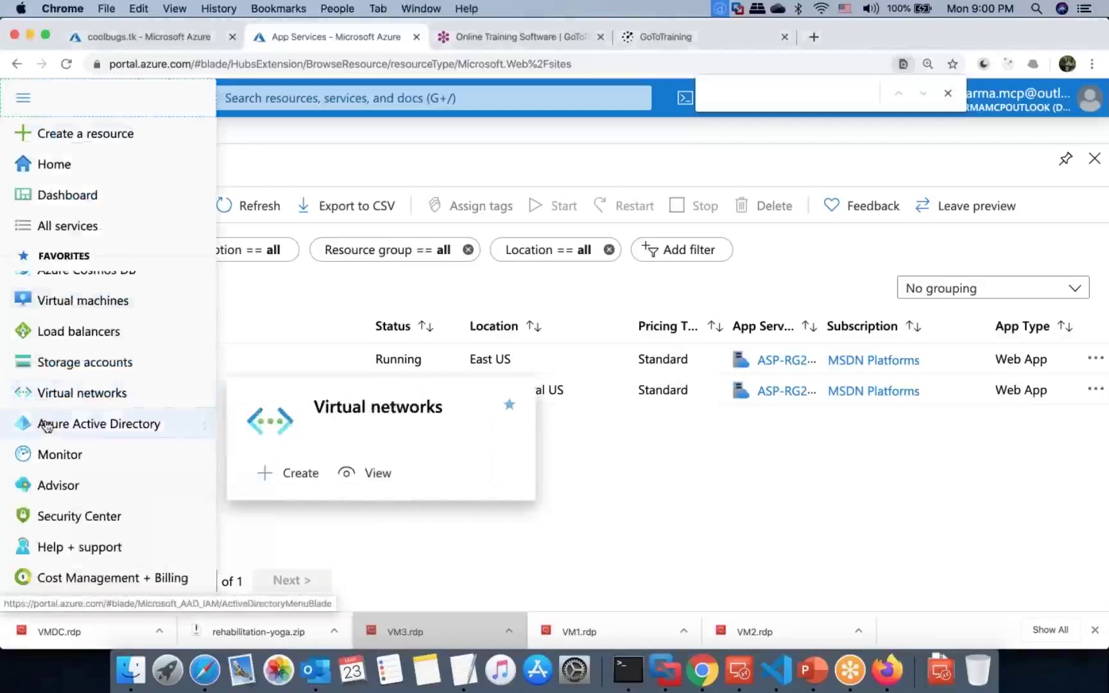
left_click(42, 424)
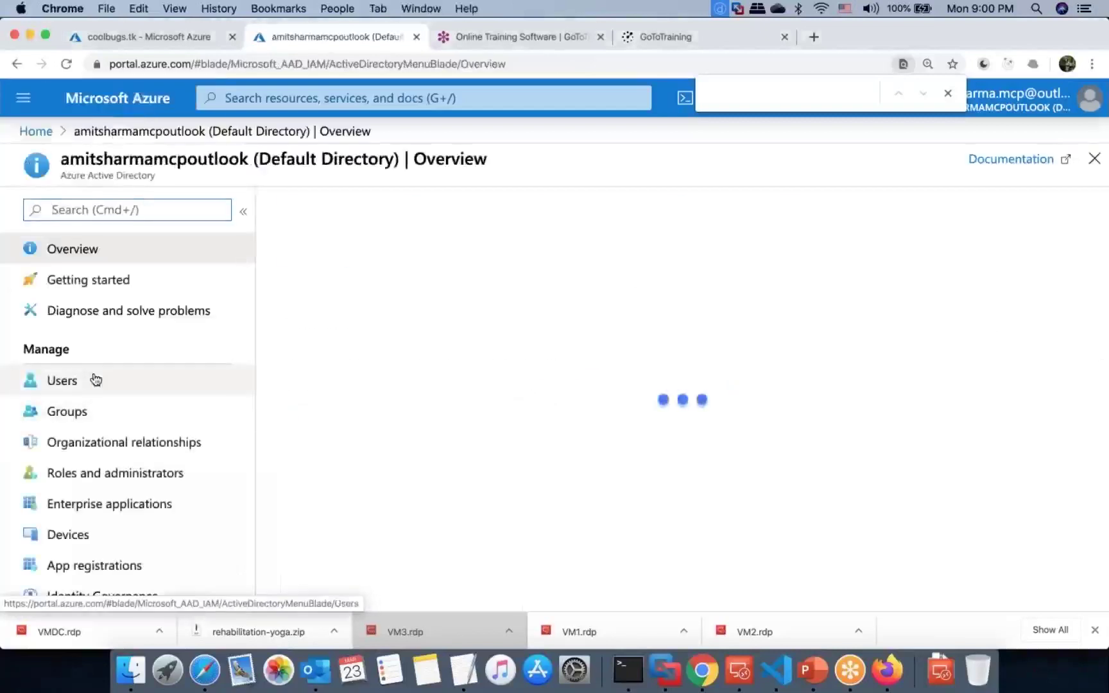
left_click(95, 380)
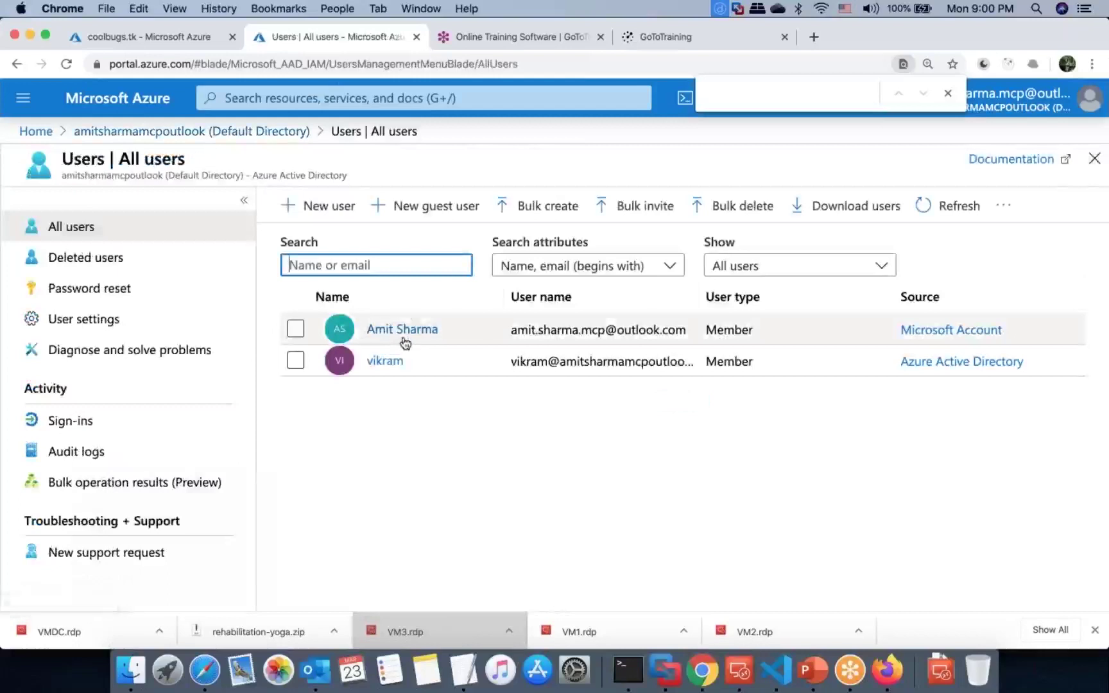
left_click(325, 206)
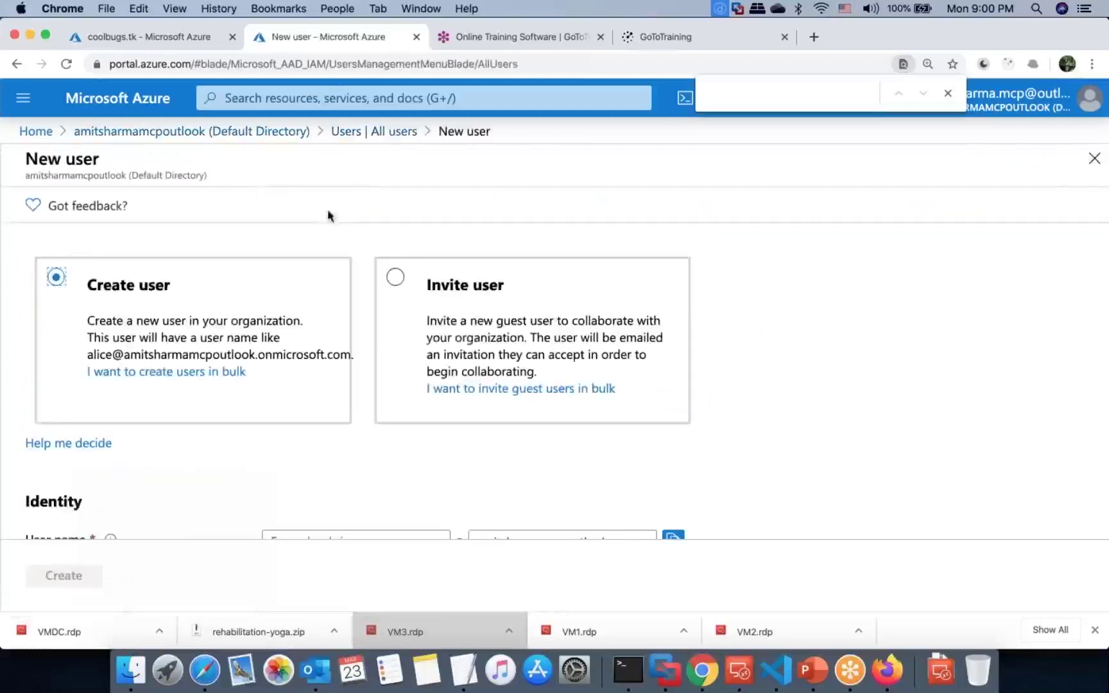
Step: Enter 'sample' as the new user's user name and display name
scroll(251, 278, "down", 5)
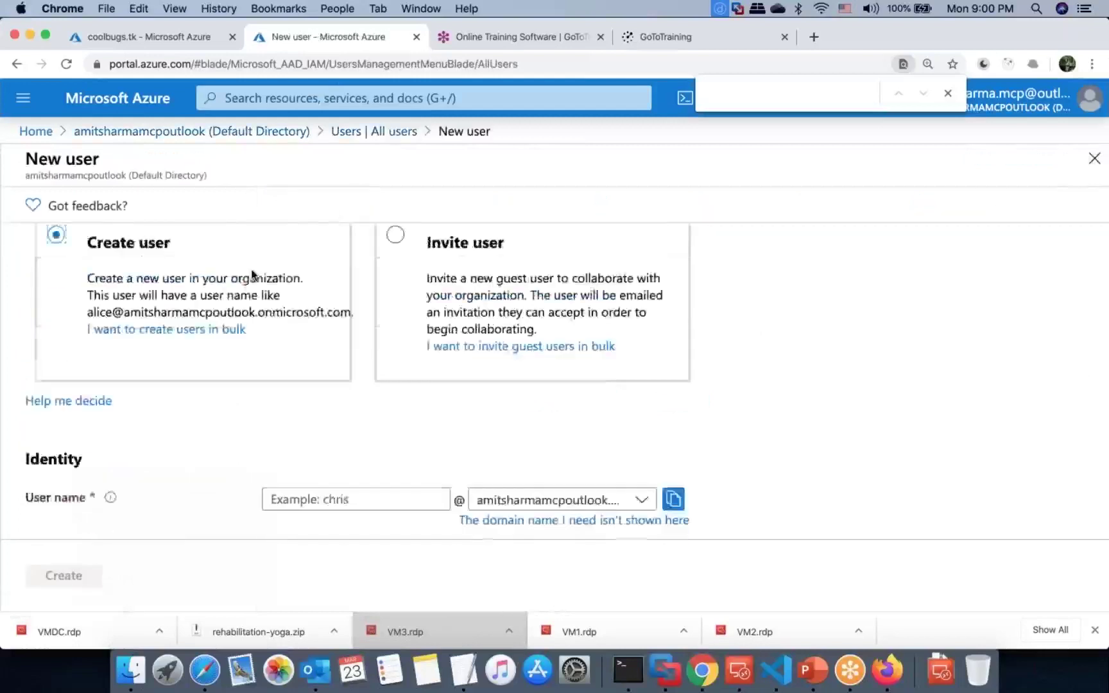
left_click(308, 382)
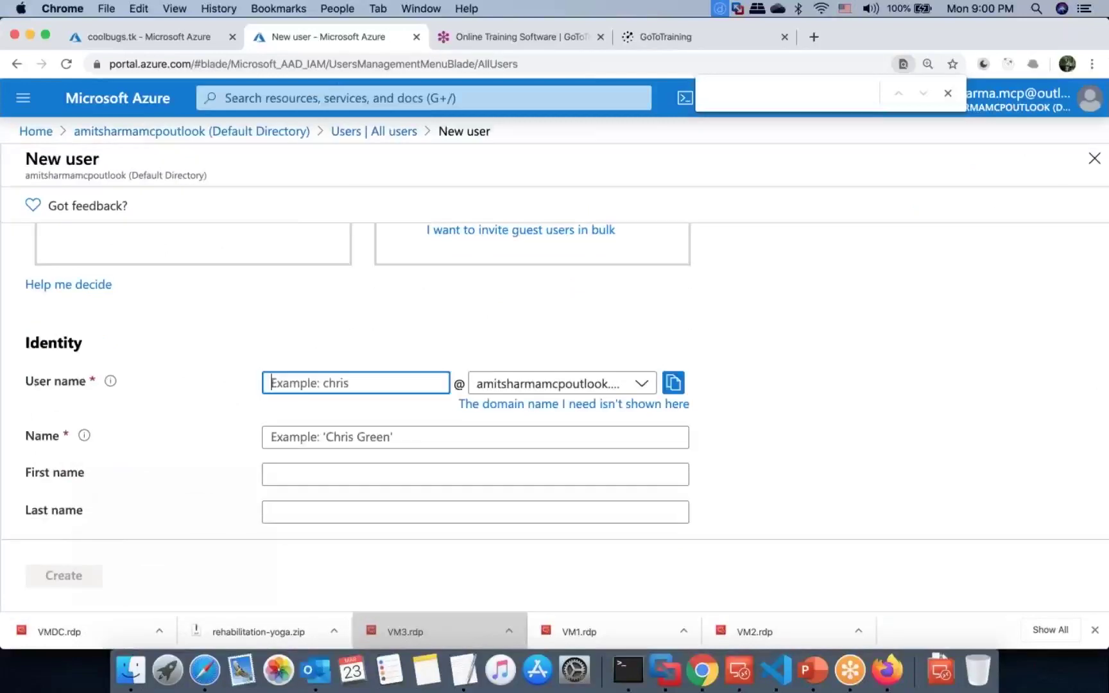
type("sample")
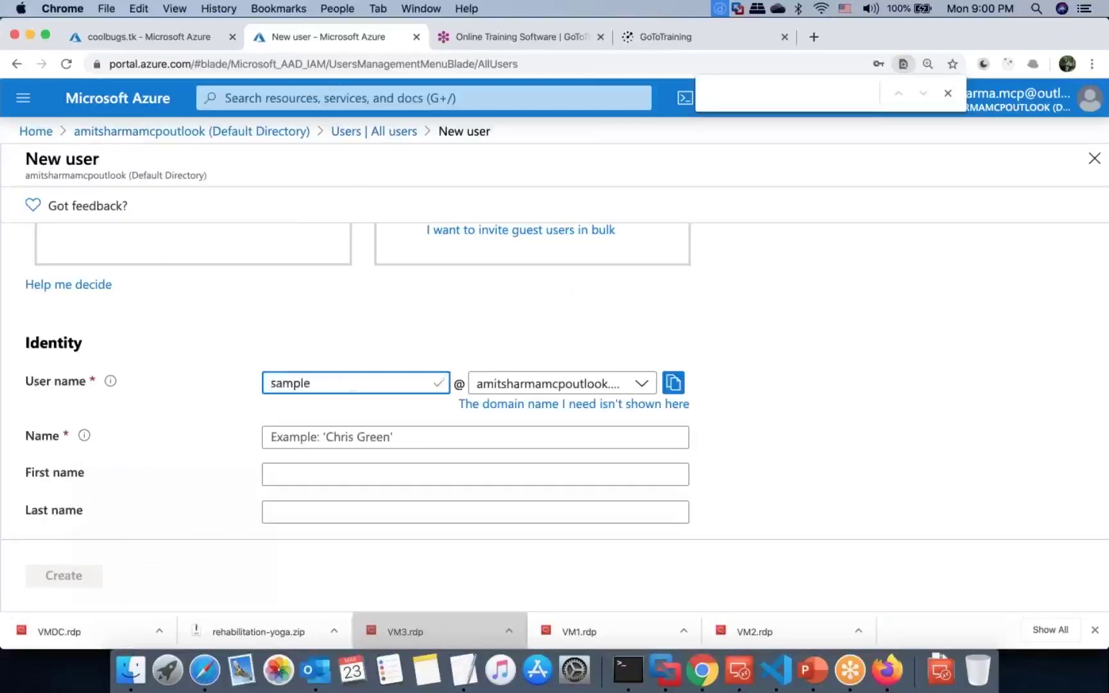
left_click(319, 426)
type("sample")
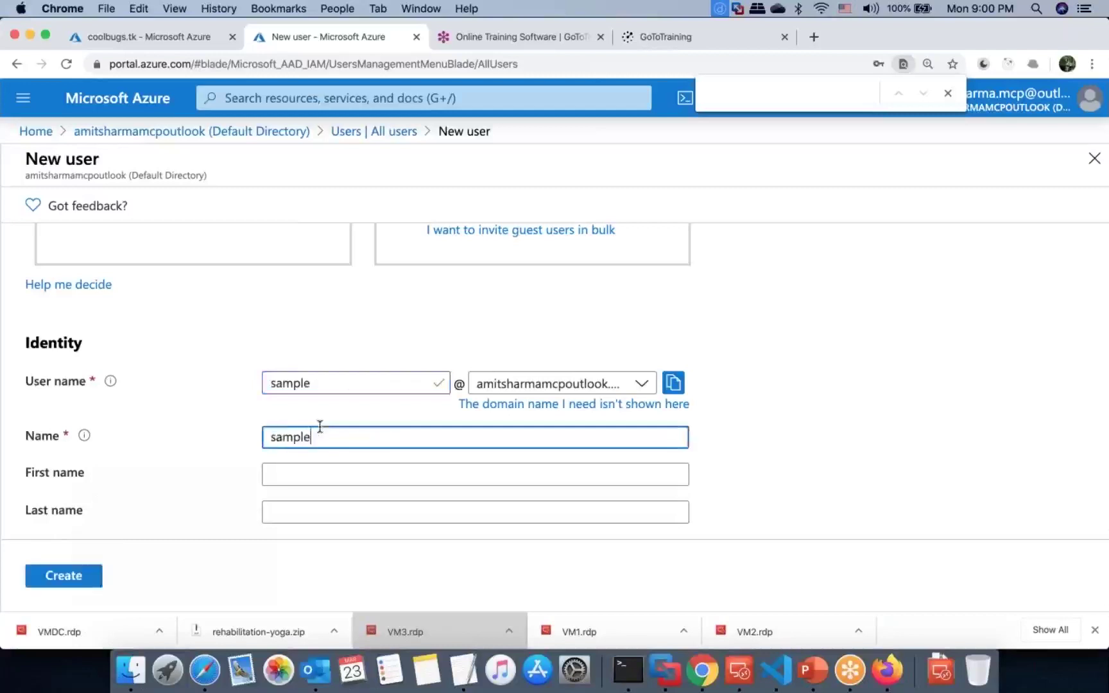
Step: Reveal the auto-generated initial password and paste a copy into the TextEdit notes
scroll(317, 430, "down", 3)
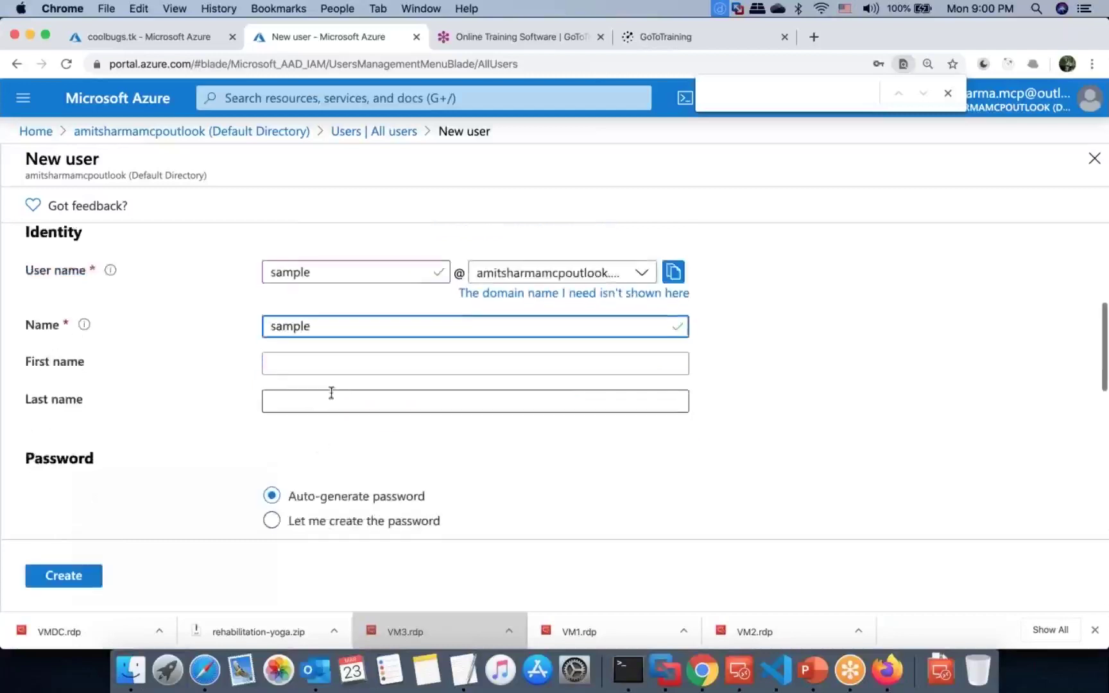
scroll(334, 390, "down", 3)
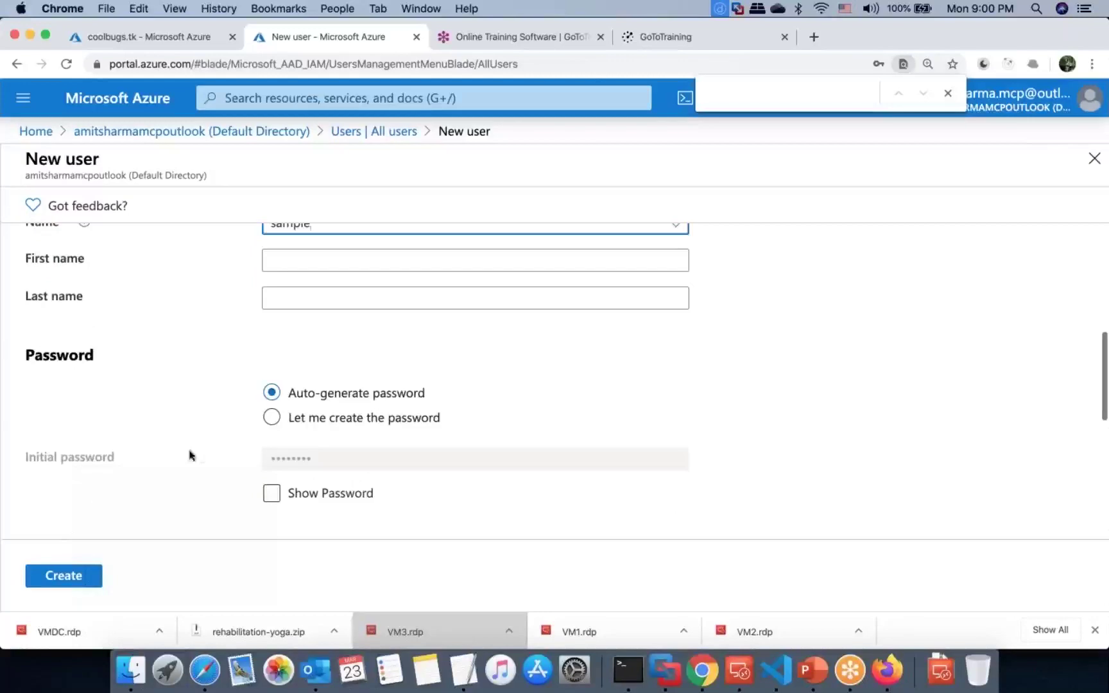
left_click(273, 491)
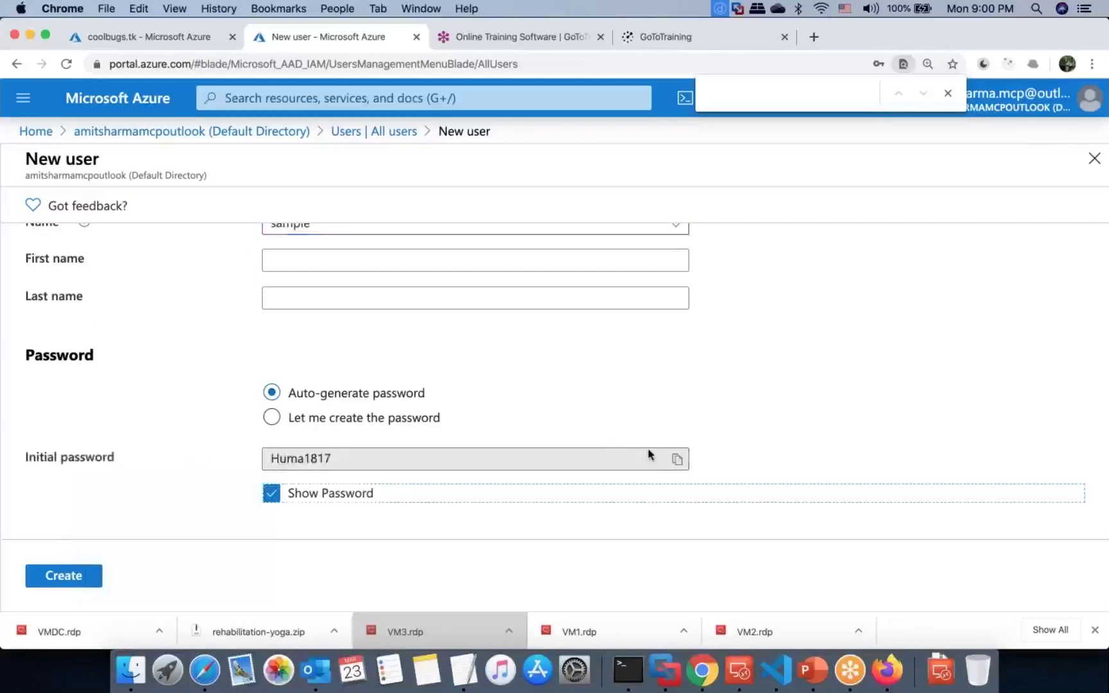
left_click(676, 460)
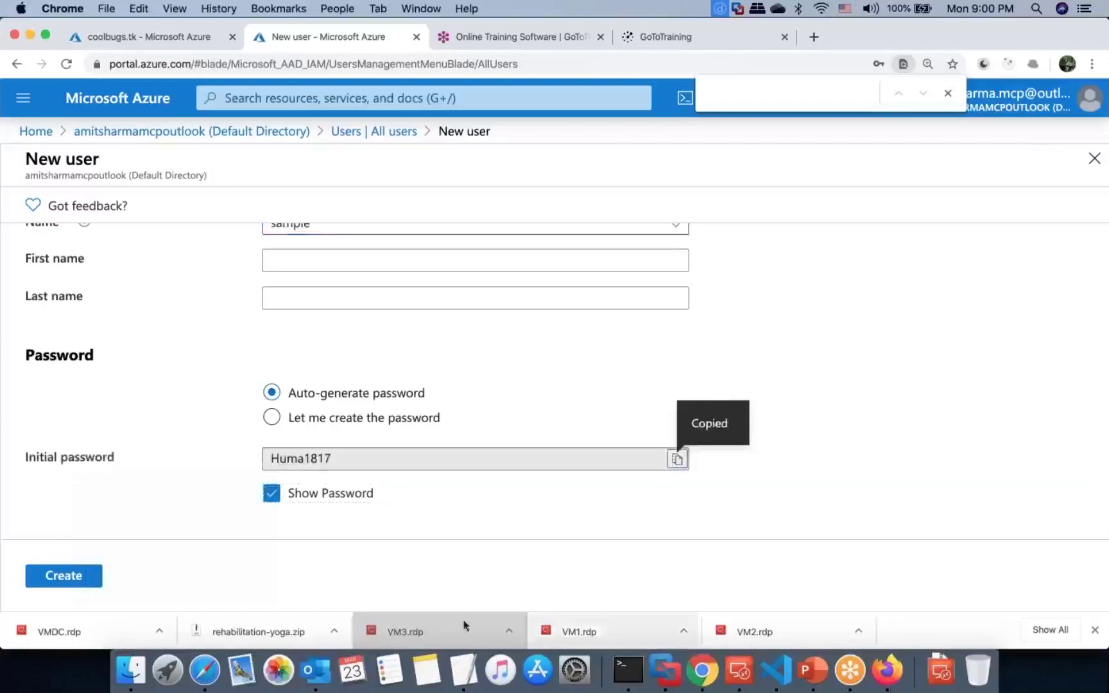
left_click(454, 682)
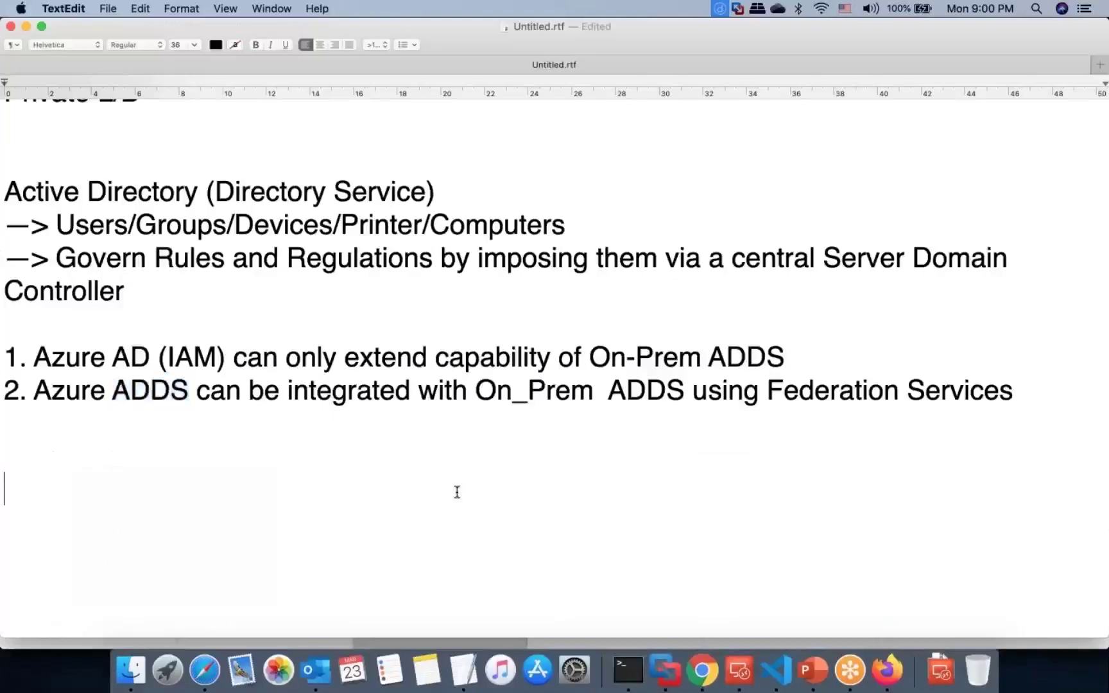
key("super+v")
key("super+Tab")
scroll(422, 302, "down", 3)
scroll(421, 301, "up", 10)
scroll(421, 301, "up", 3)
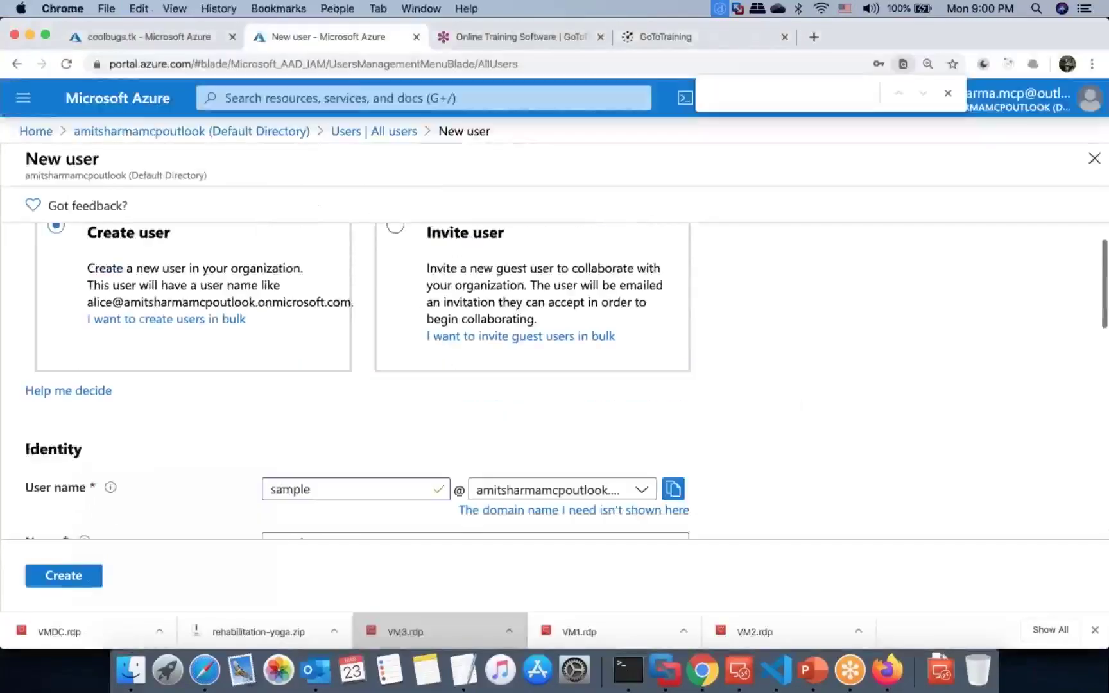
Step: Glance at the remote server, then scroll the New user form down toward Roles
key("ctrl+Right")
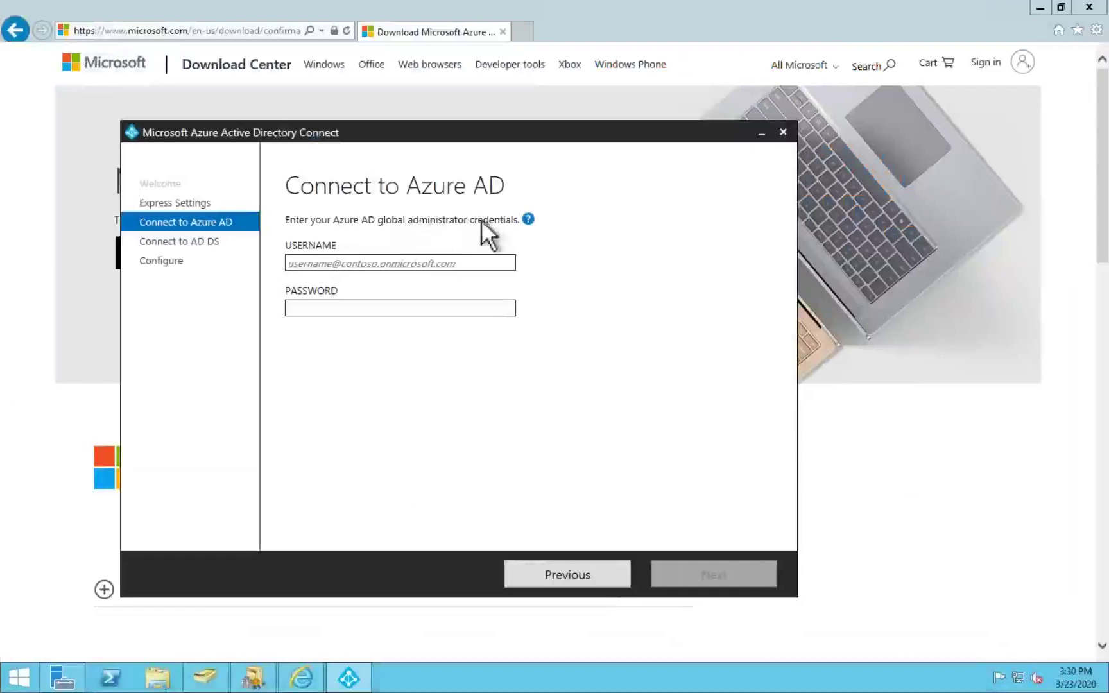
key("ctrl+Left")
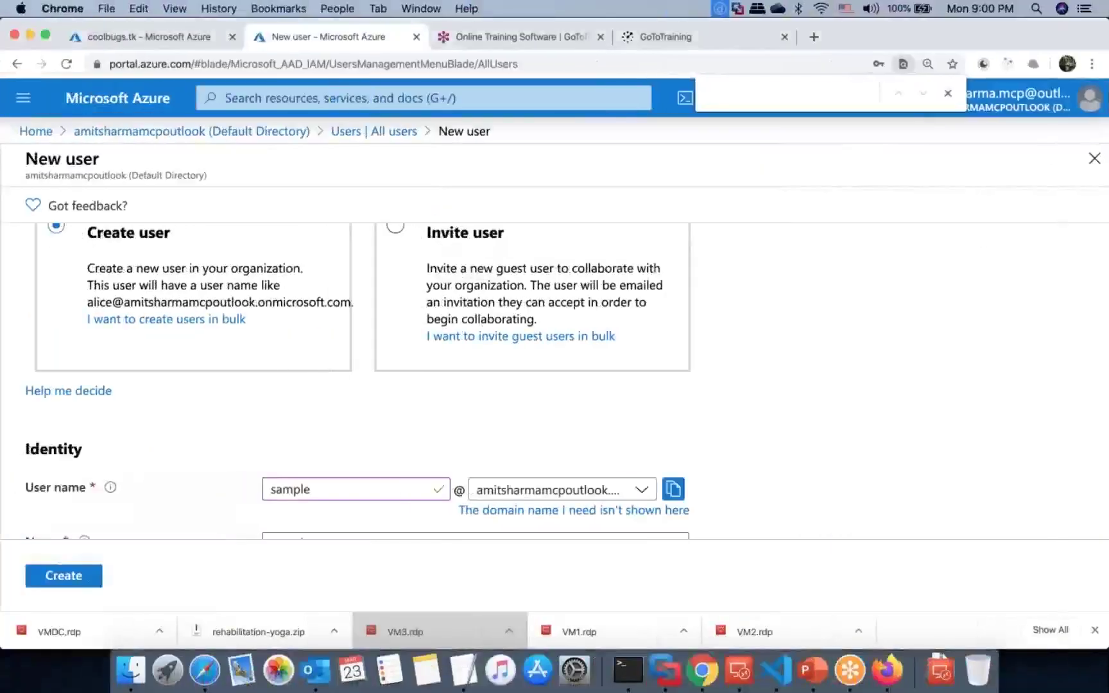
scroll(290, 343, "down", 5)
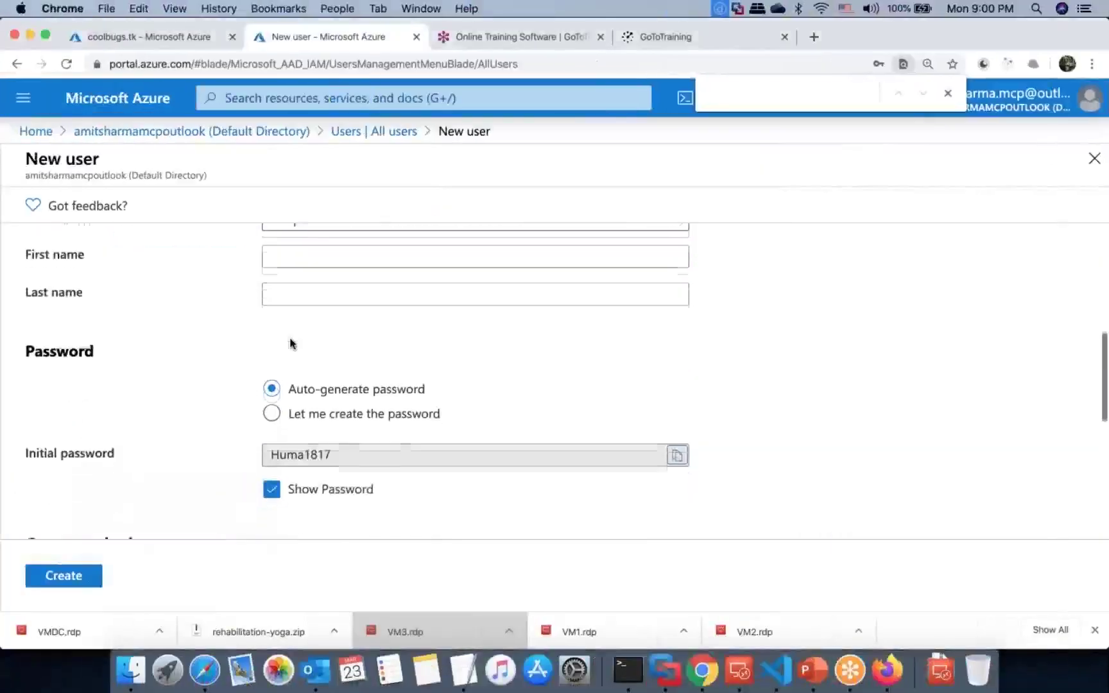
scroll(290, 344, "down", 3)
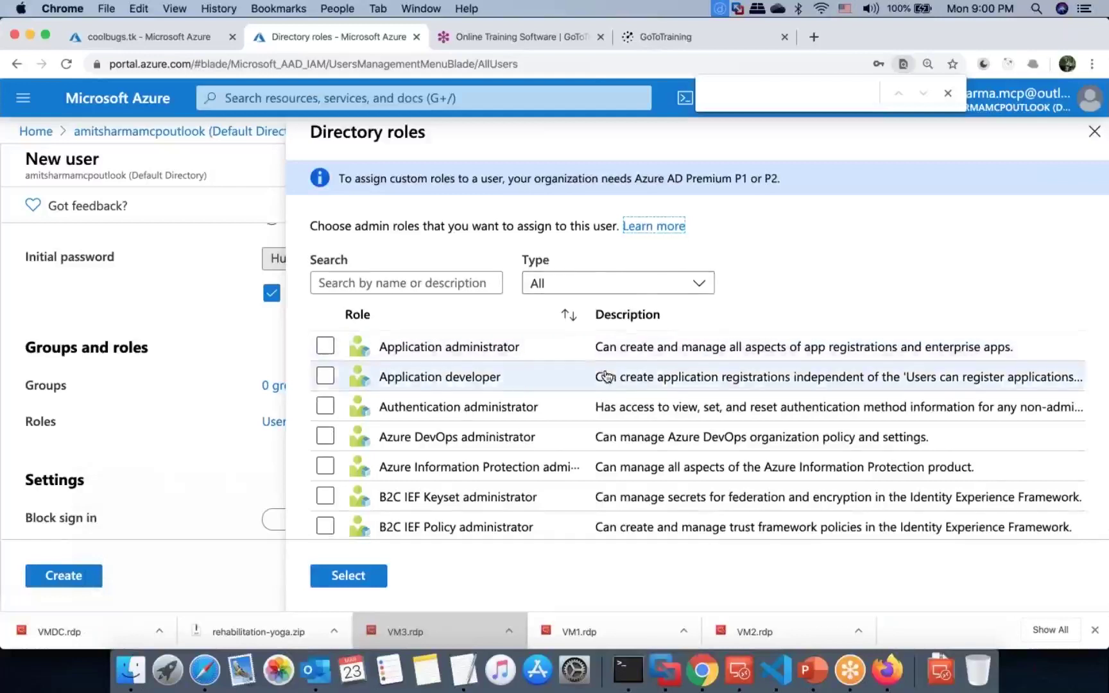
Step: Give 'sample' the Global administrator directory role and create the account
scroll(606, 376, "down", 2)
scroll(606, 376, "down", 8)
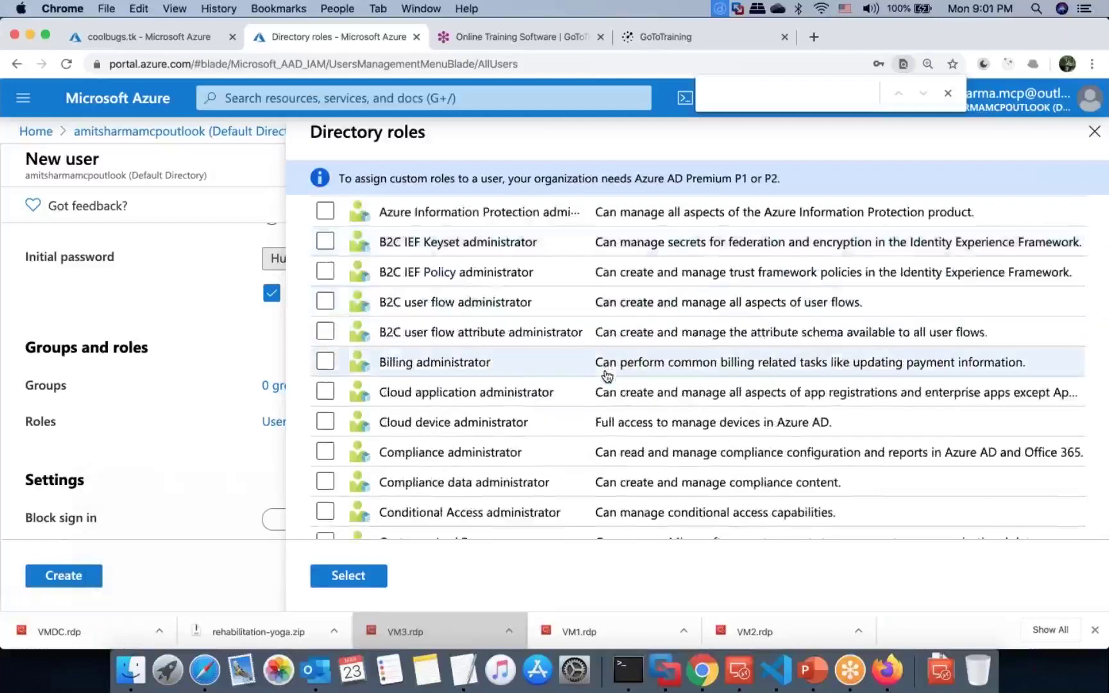
scroll(606, 377, "down", 4)
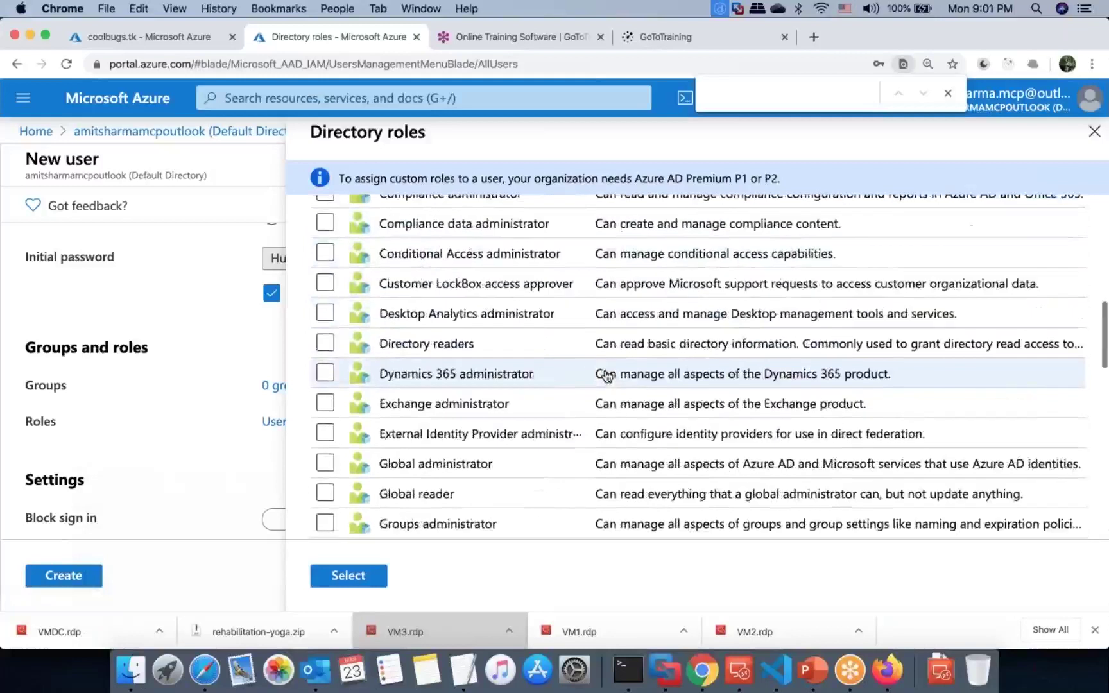
scroll(606, 376, "down", 1)
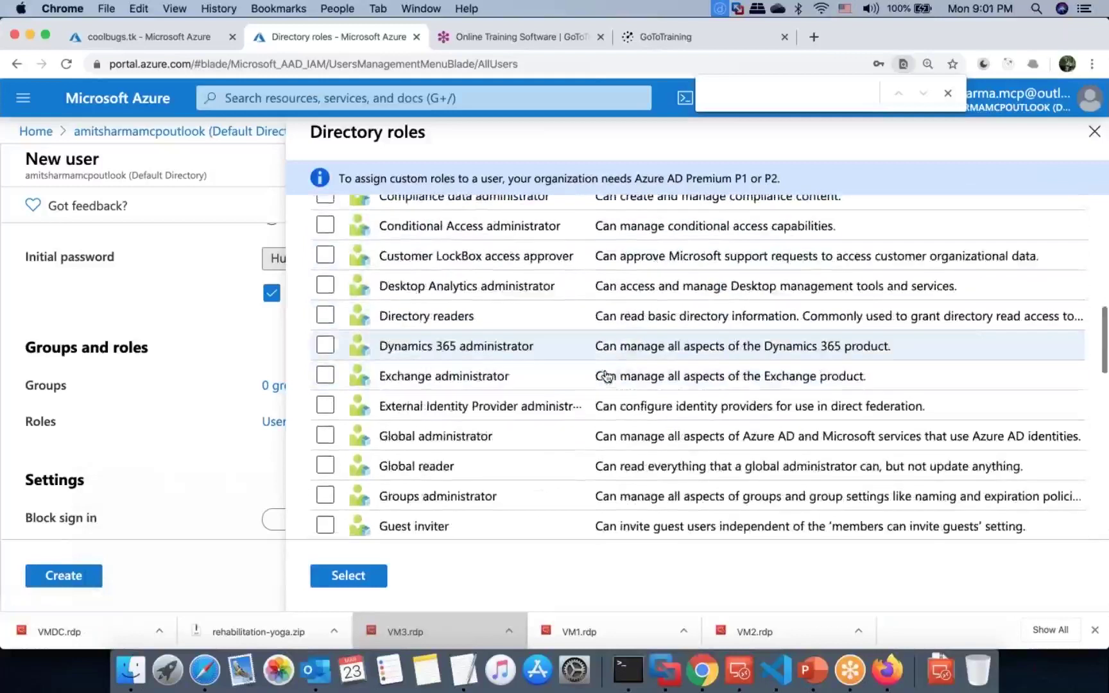
left_click(325, 436)
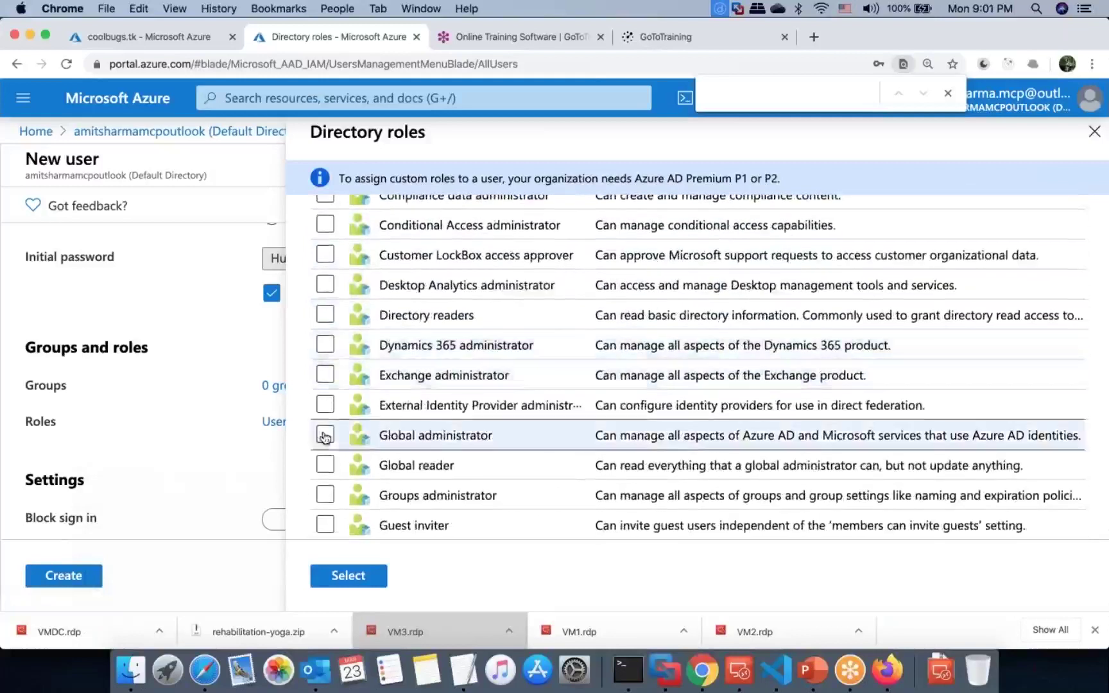
left_click(347, 575)
left_click(61, 583)
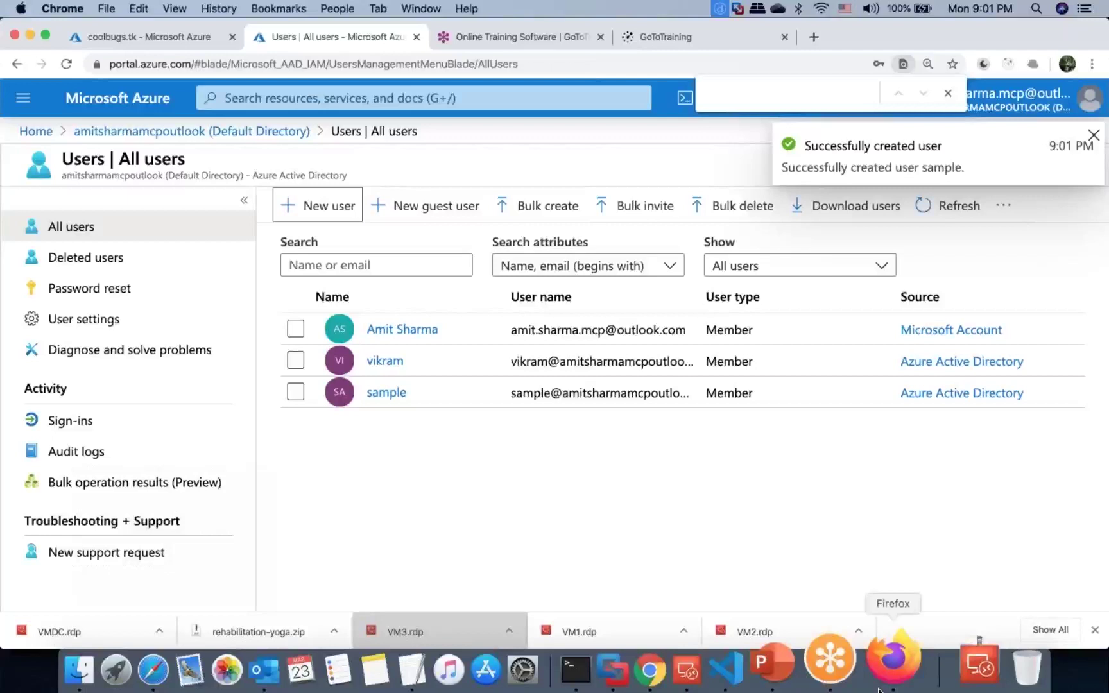
Step: In Firefox, open the Azure portal and submit the sample user's onmicrosoft.com sign-in name
left_click(879, 689)
type("a")
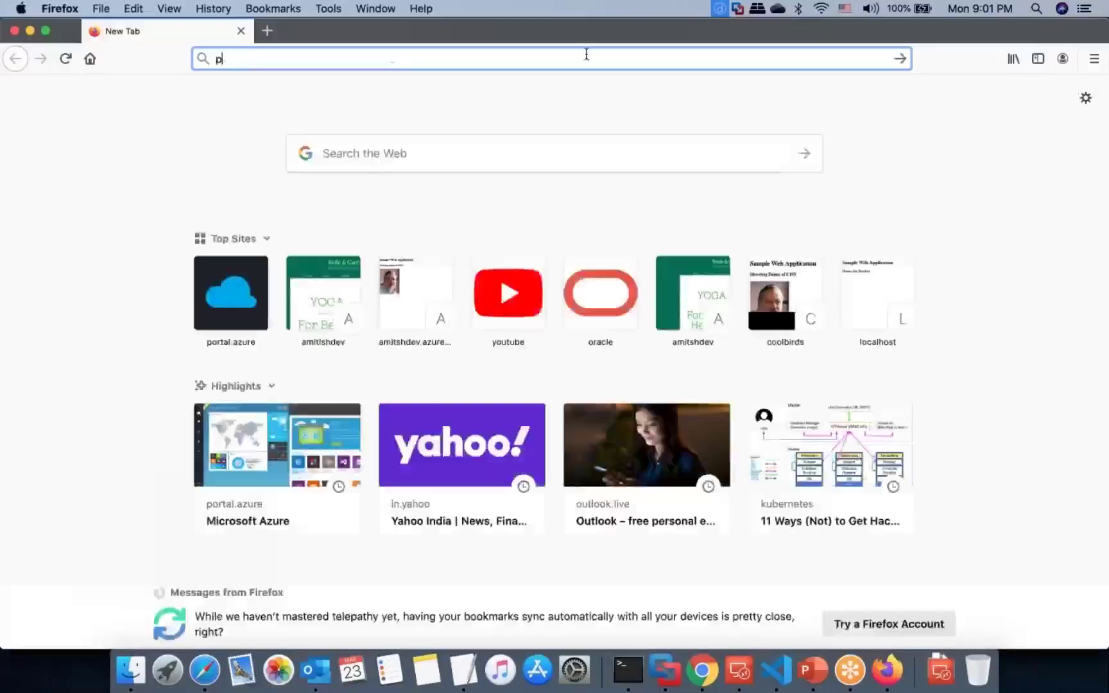
key("Return")
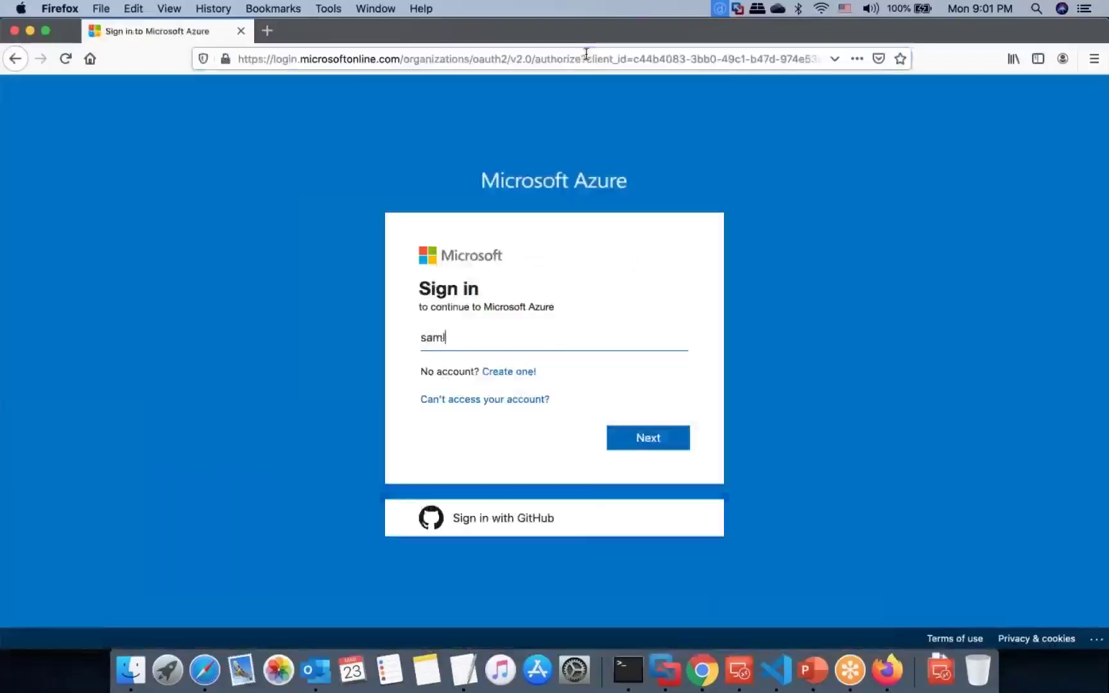
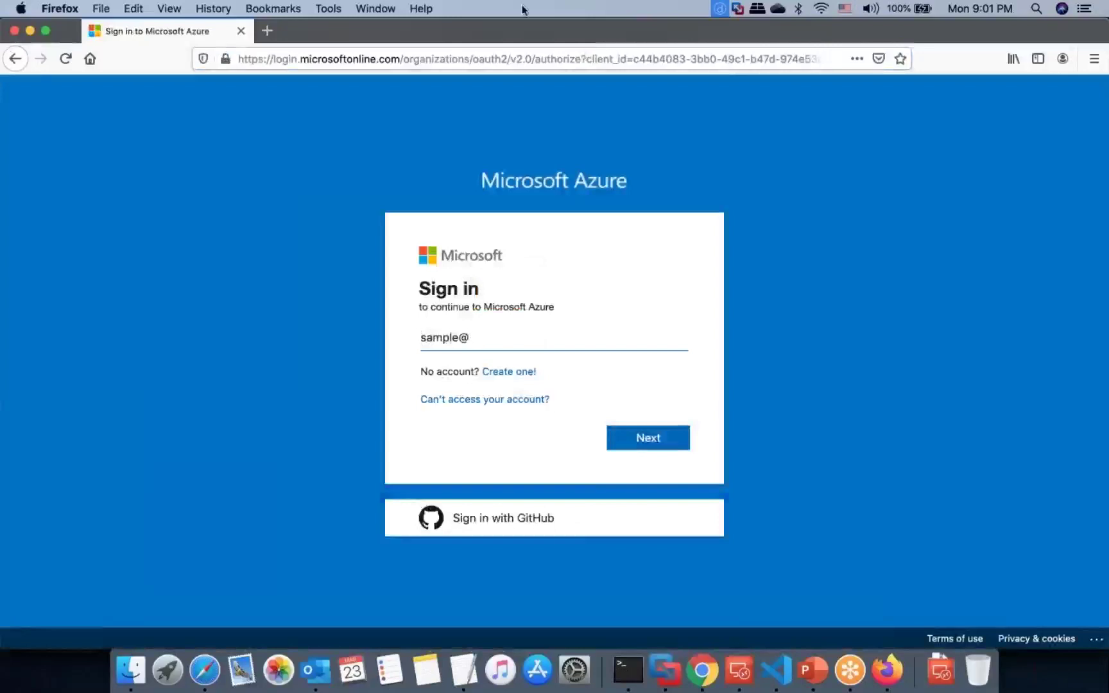
key("ctrl+Left")
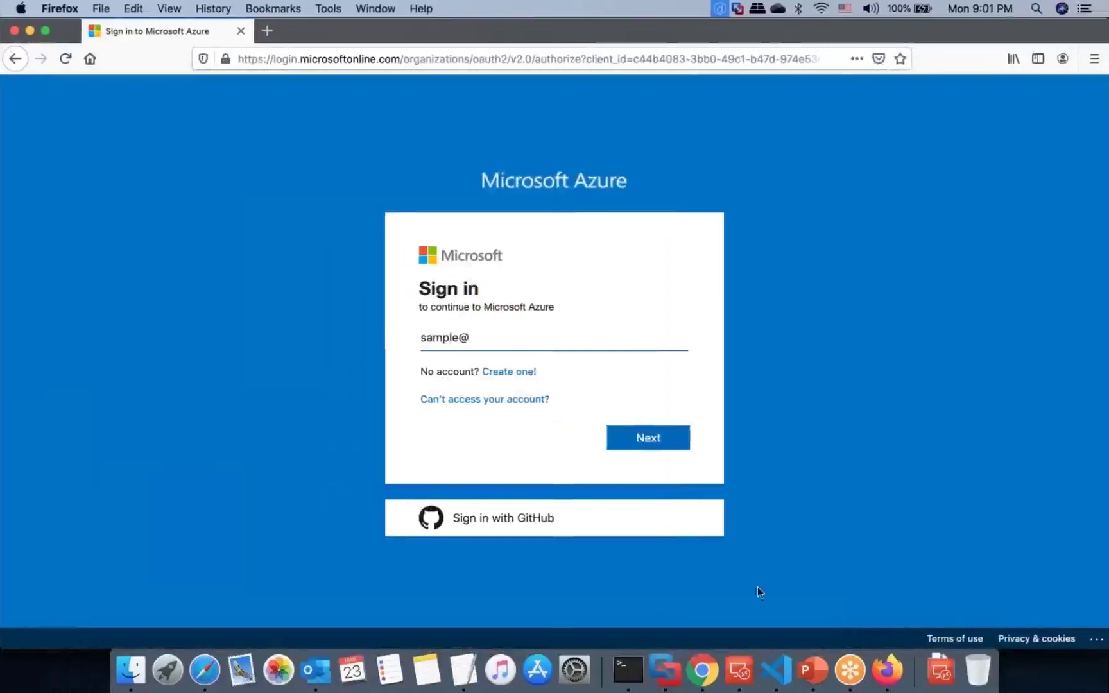
left_click(690, 658)
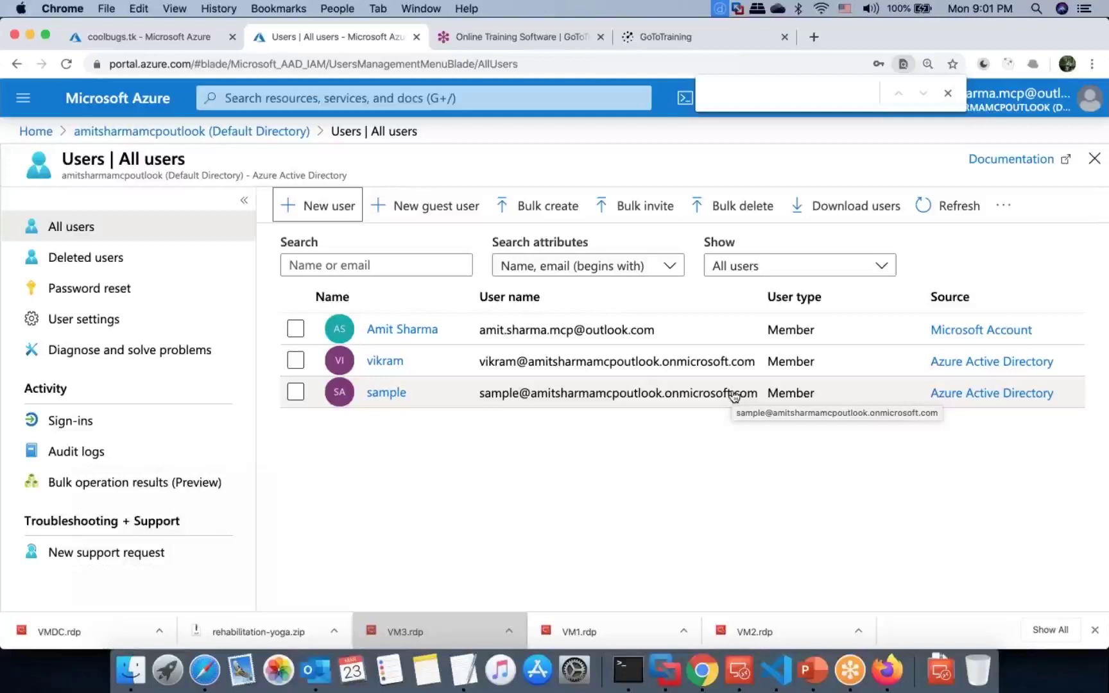
key("ctrl+Right")
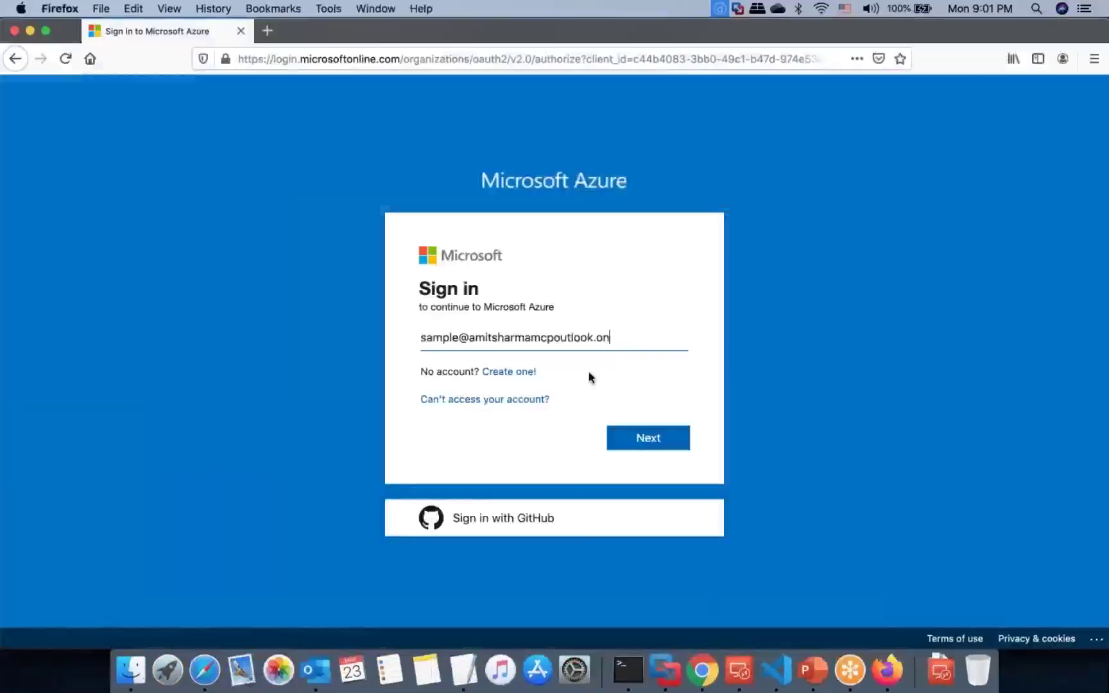
type("microsoft.com")
key("Return")
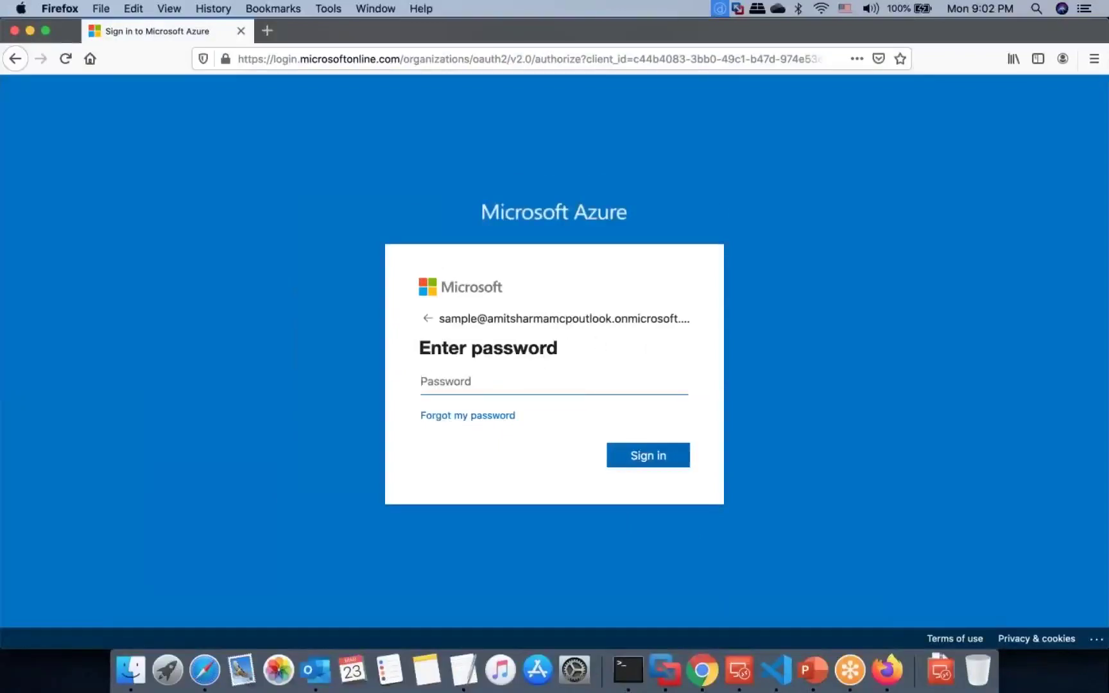
Step: Sign in with the pasted temporary password and submit a new password
key("super+v")
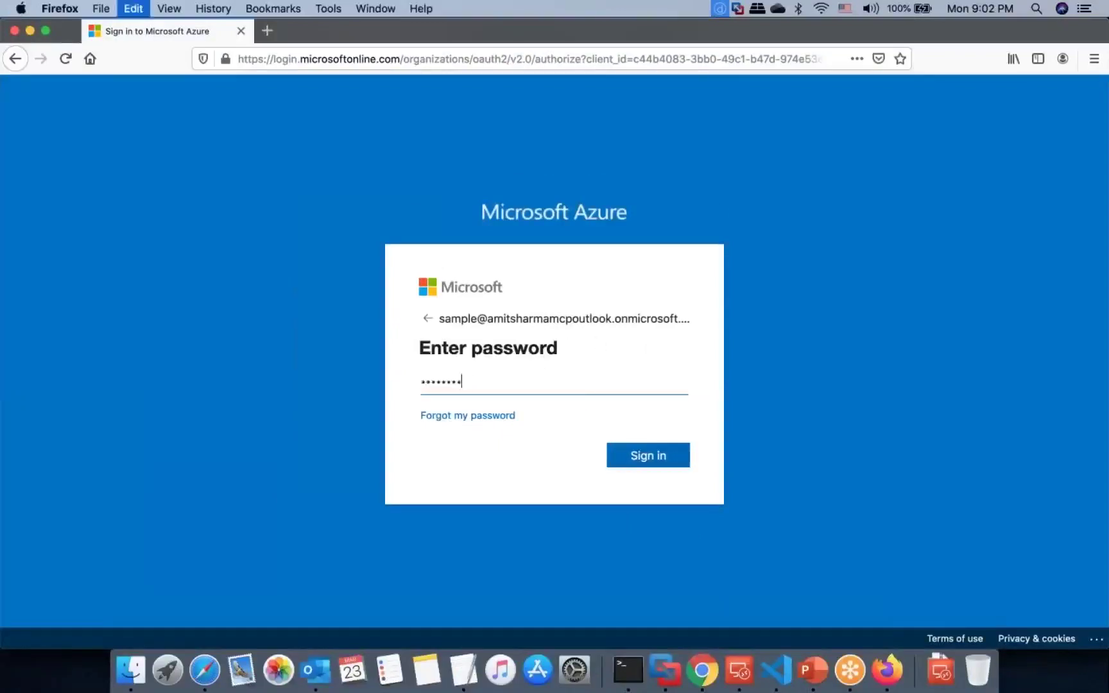
left_click(636, 464)
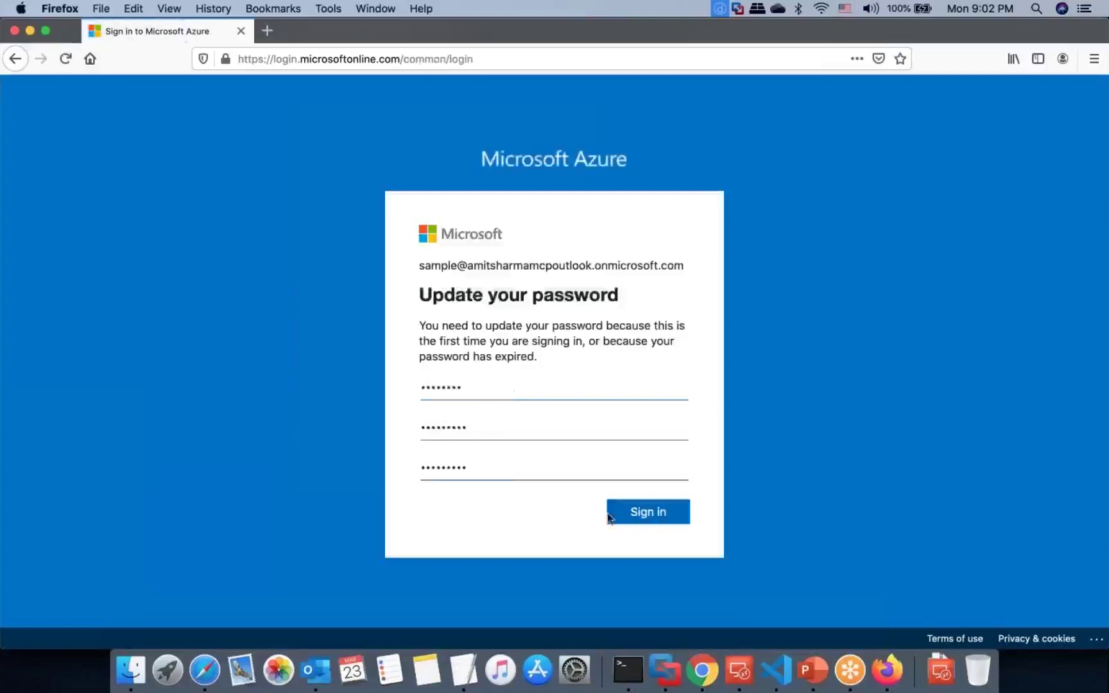
key("Return")
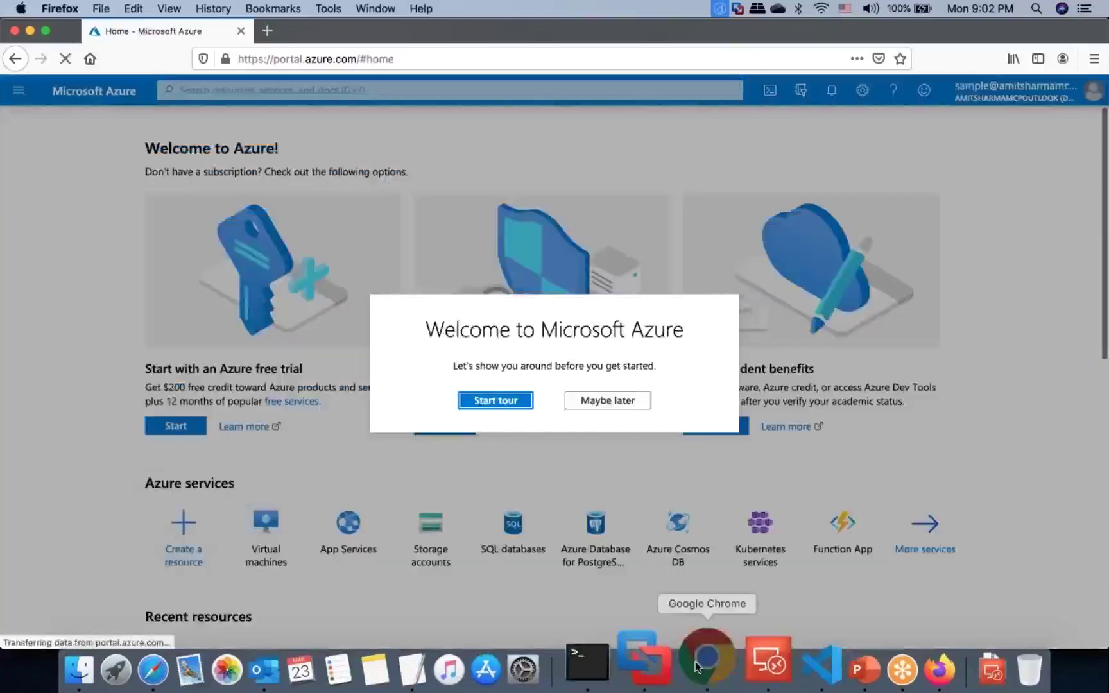
Step: Browse the All resources list in the administrator's Chrome portal
left_click(698, 667)
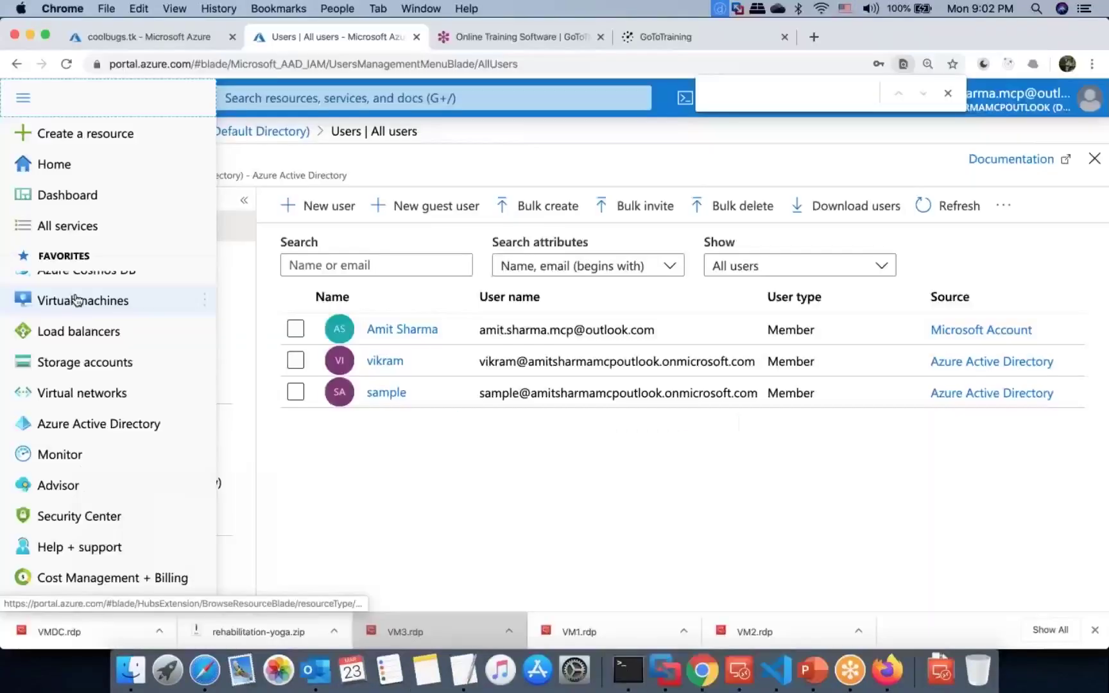
left_click(76, 287)
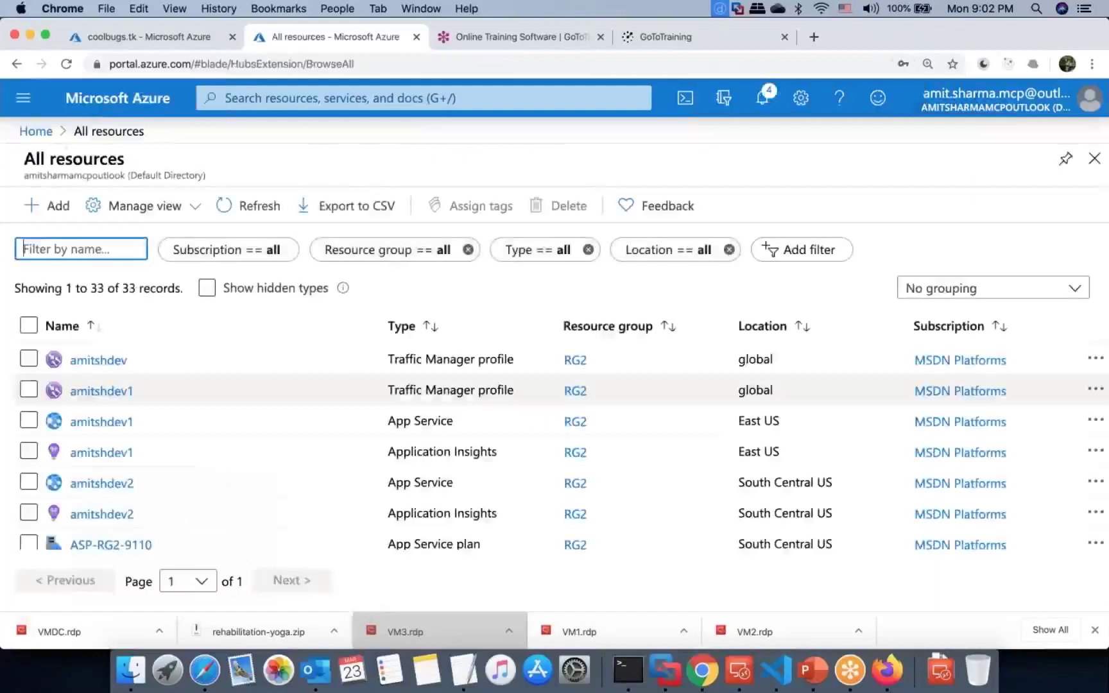
scroll(141, 454, "down", 10)
scroll(141, 455, "up", 10)
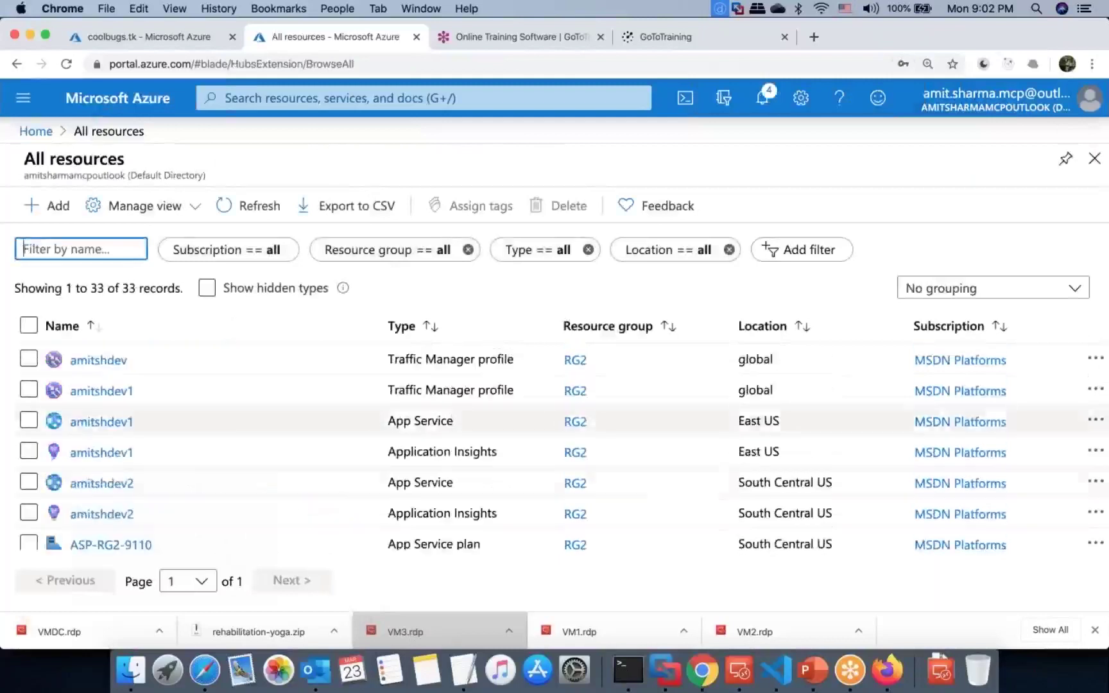
scroll(141, 455, "down", 5)
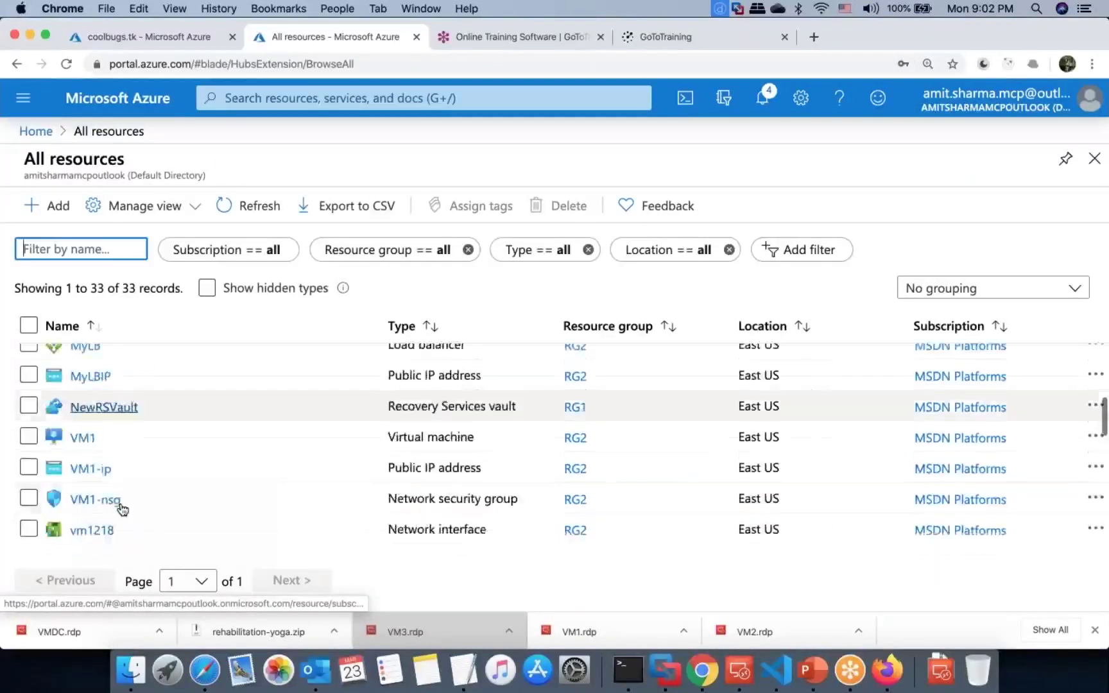
scroll(449, 482, "down", 5)
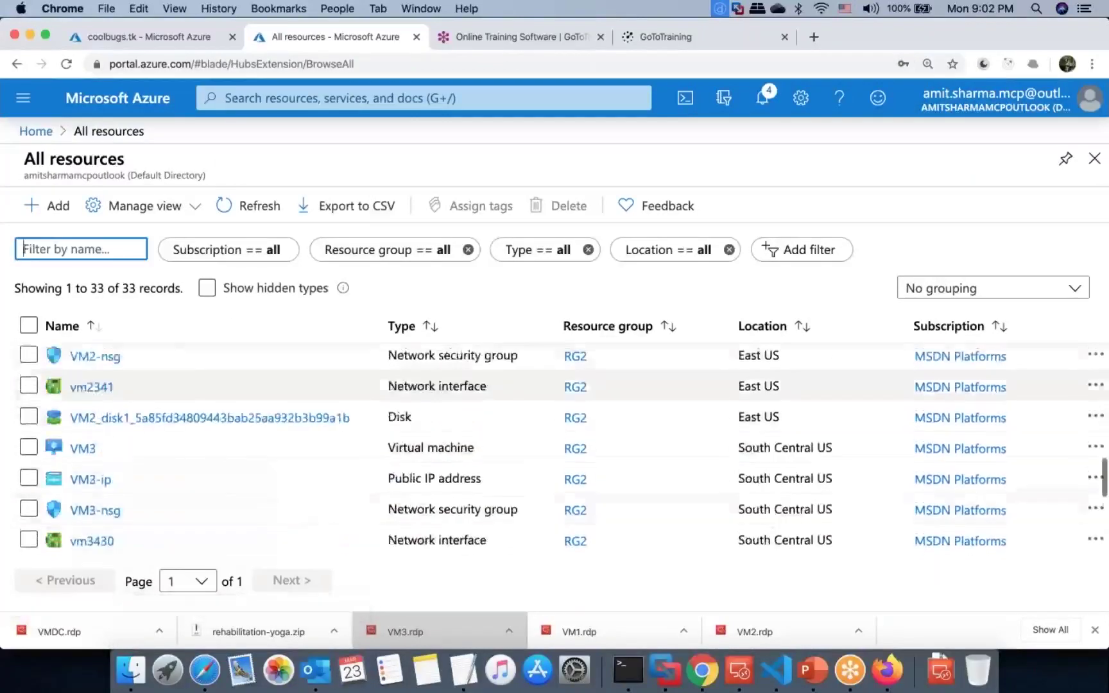
scroll(95, 504, "down", 4)
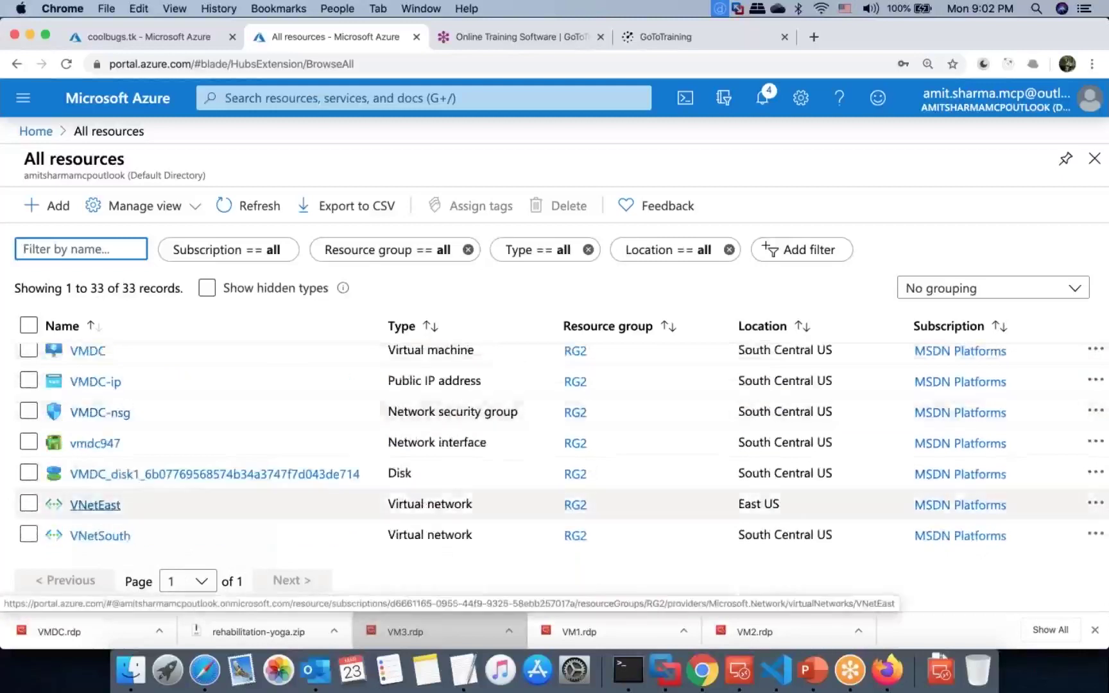
Step: Bring the sample user's Firefox portal window back to the front
key("ctrl+Right")
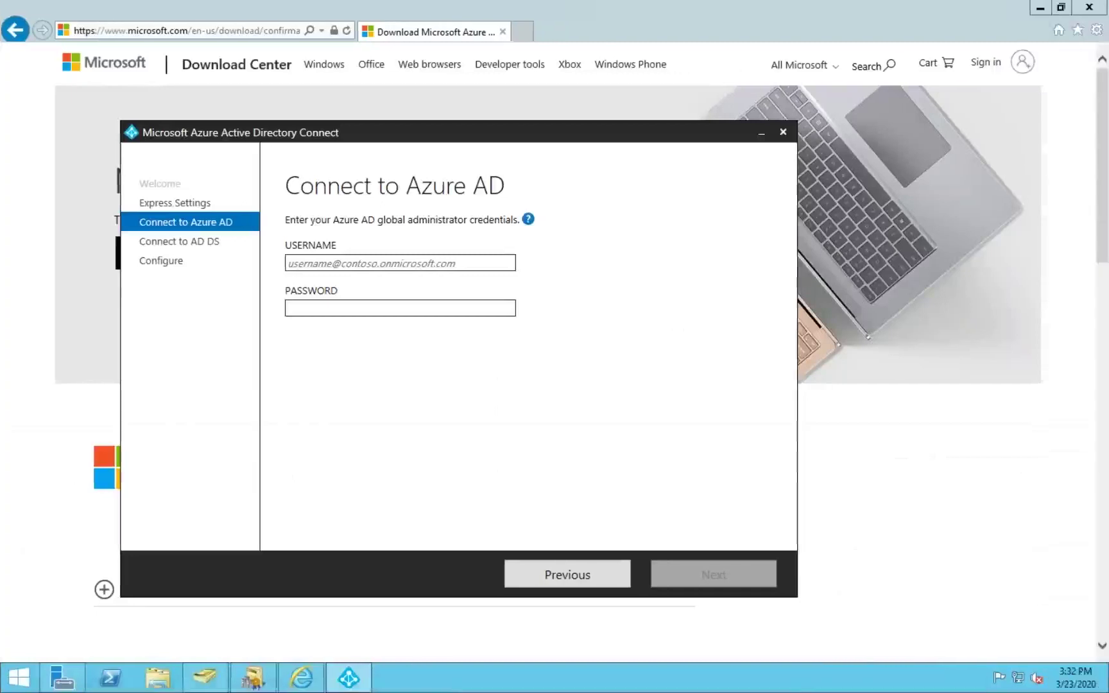
key("ctrl+Left")
left_click(888, 658)
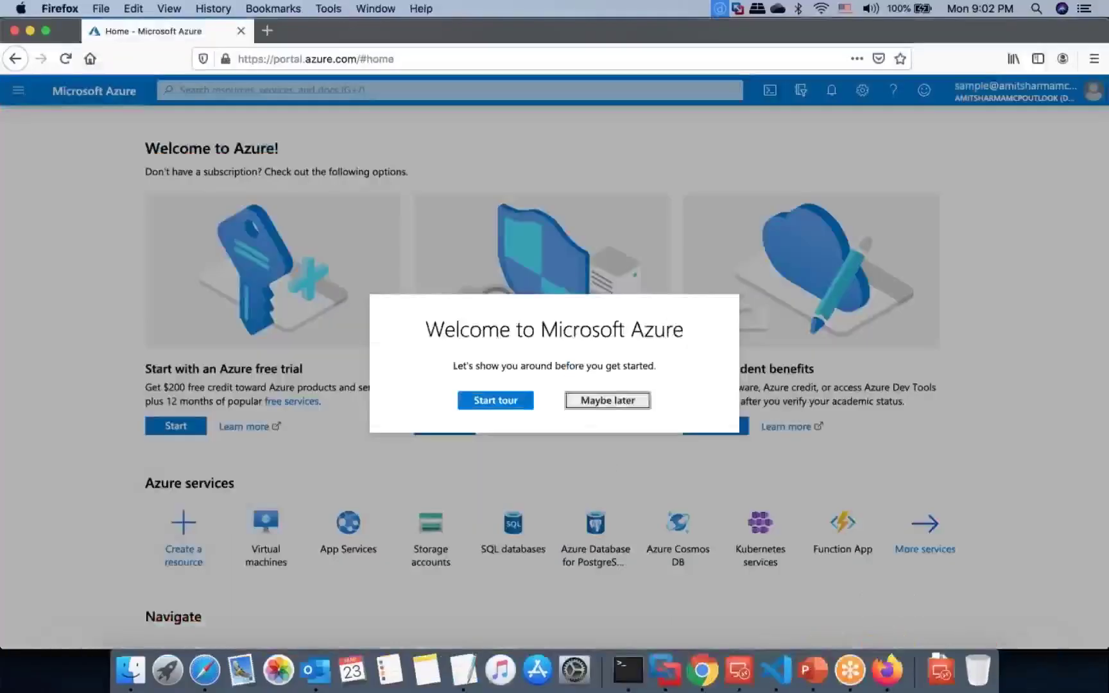
Step: Skip the welcome tour and open All resources as sample, checking the signed-in account
key("Escape")
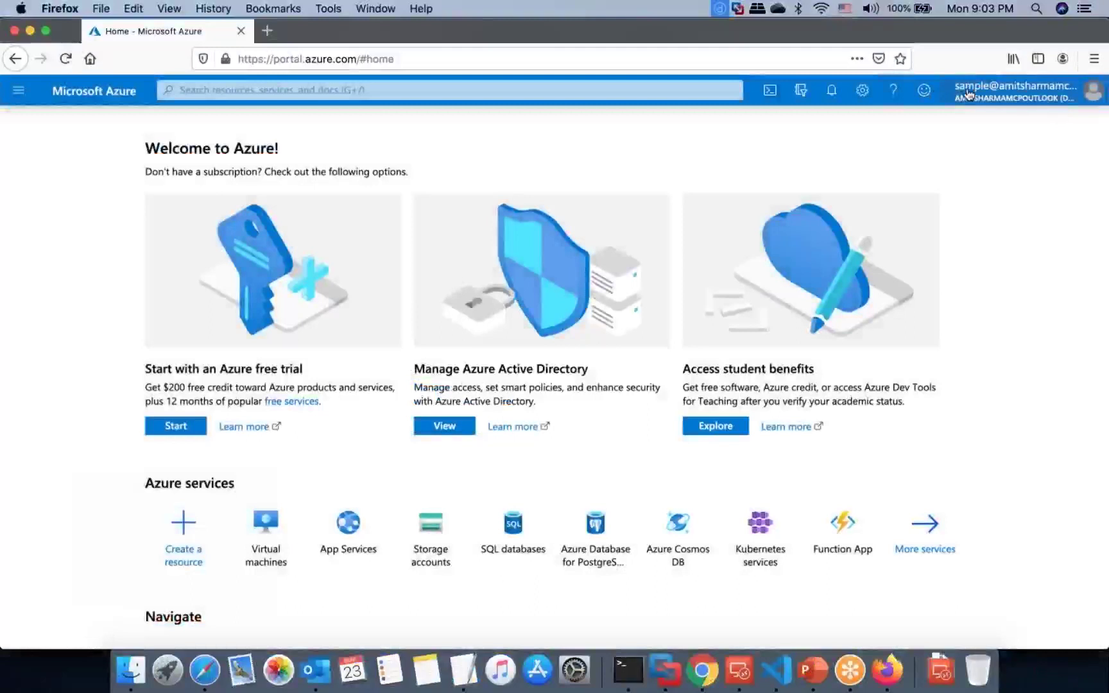
left_click(22, 100)
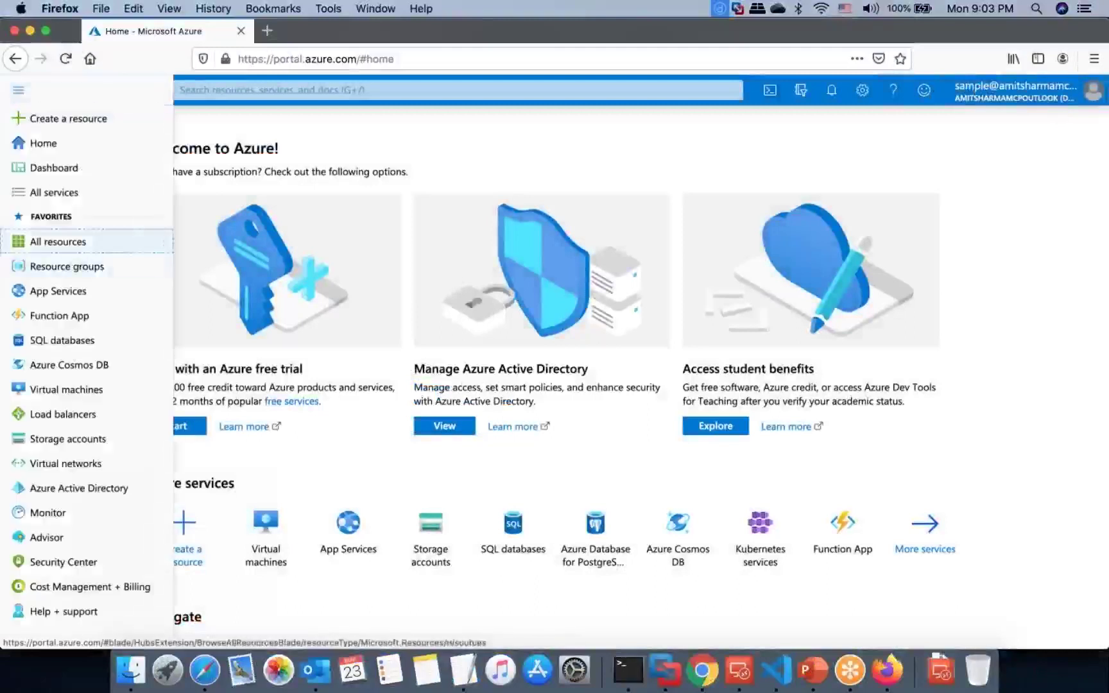
left_click(64, 240)
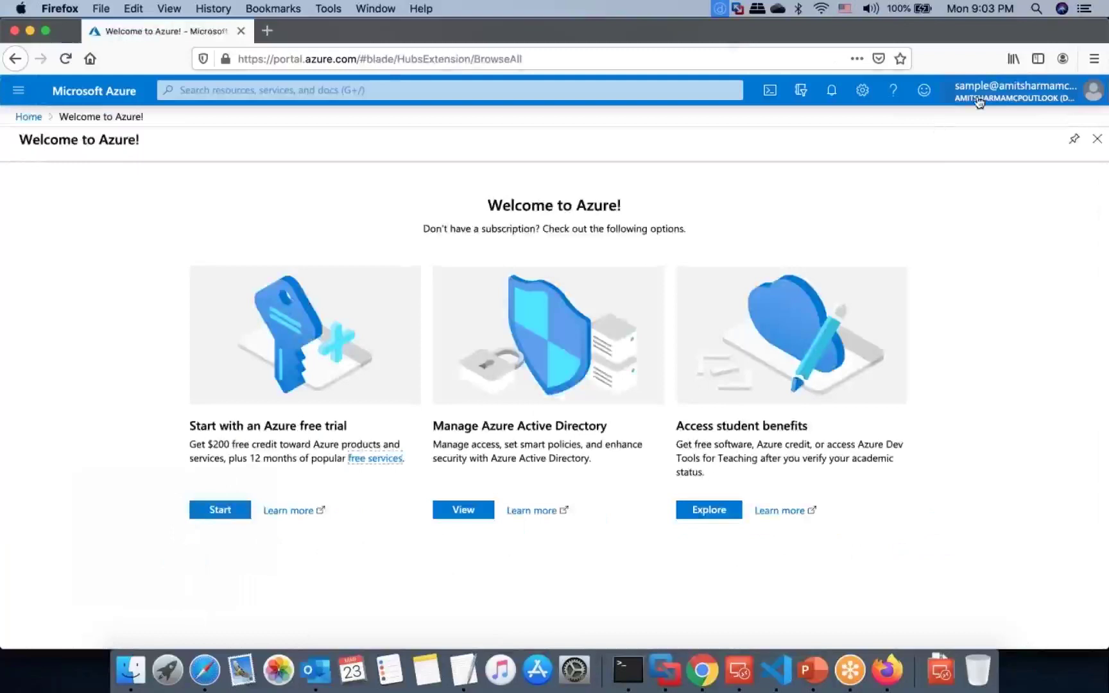
mouse_move(980, 102)
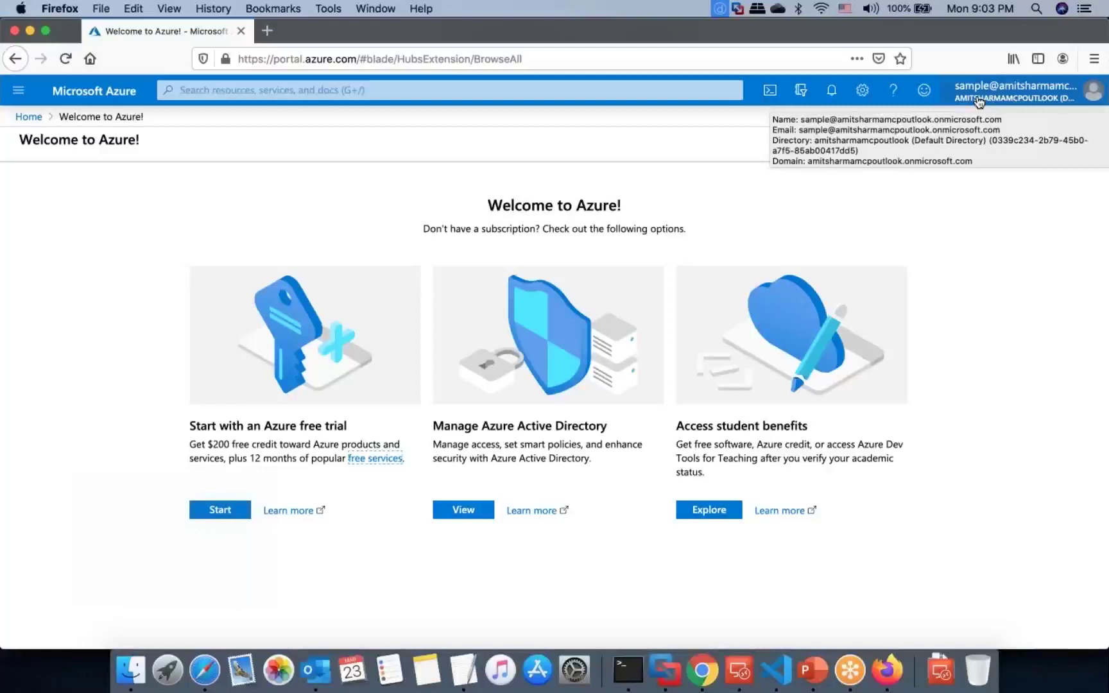
Step: As administrator, find Subscriptions and open MSDN Platforms' Access control (IAM) page
left_click(684, 659)
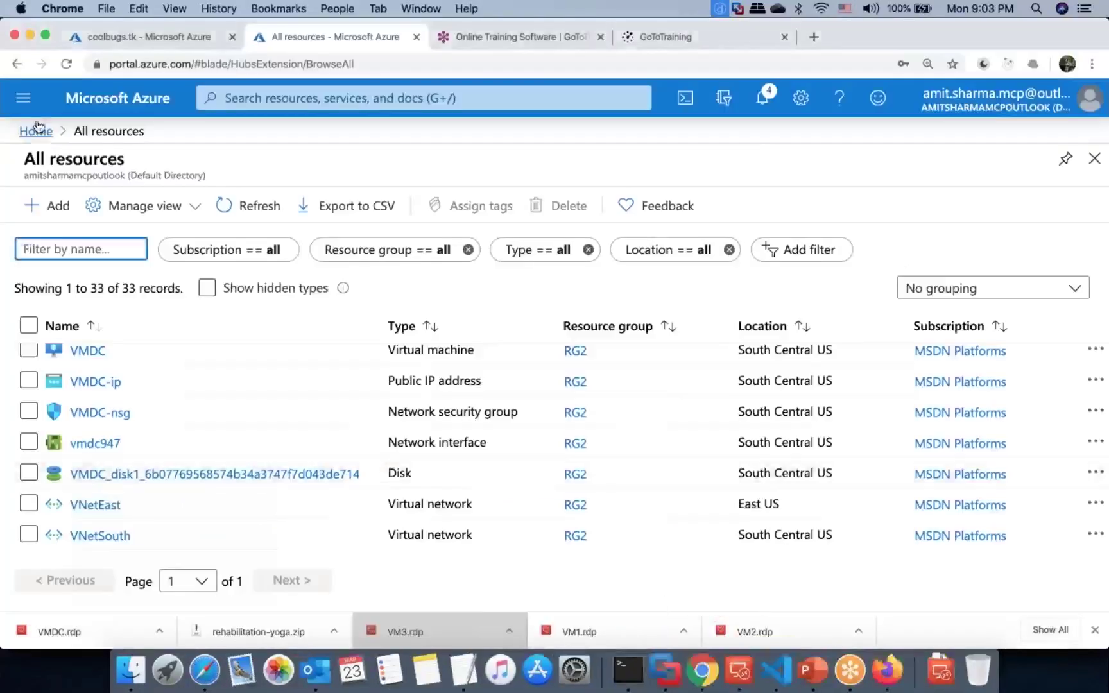
left_click(239, 99)
type("subs")
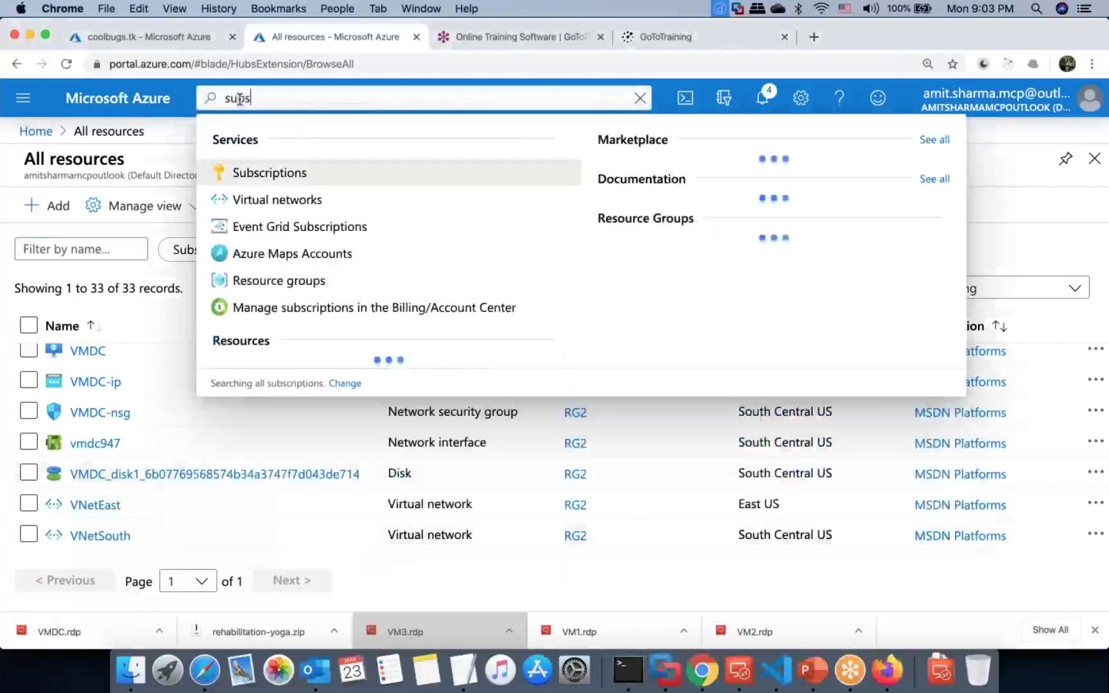
type("c")
left_click(240, 174)
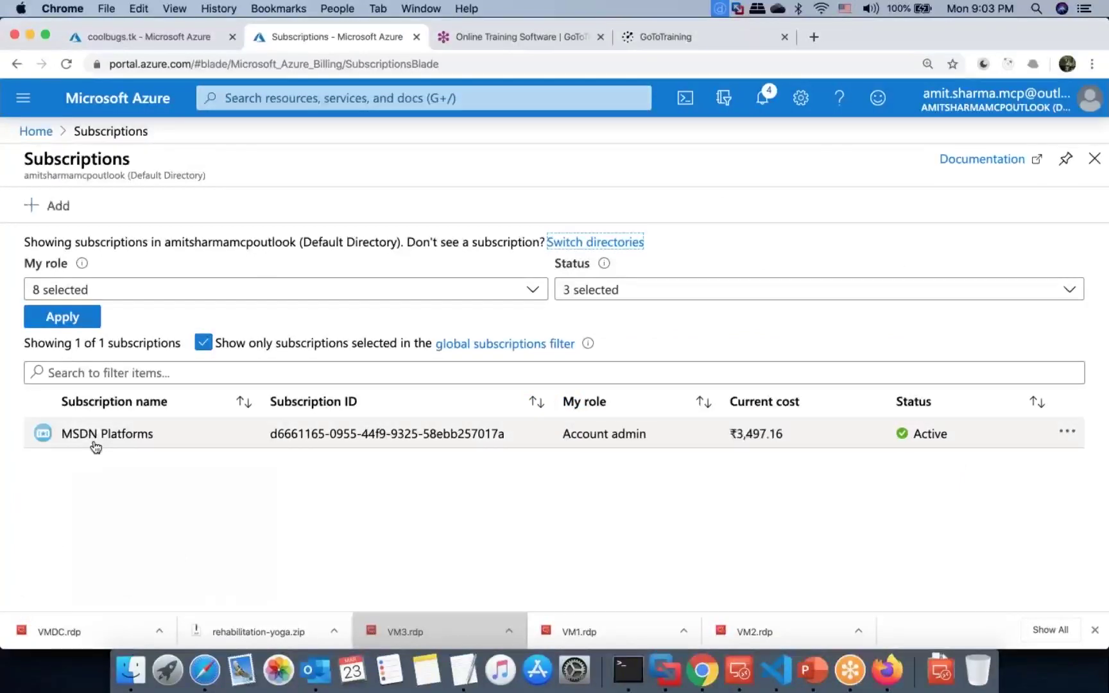
left_click(96, 436)
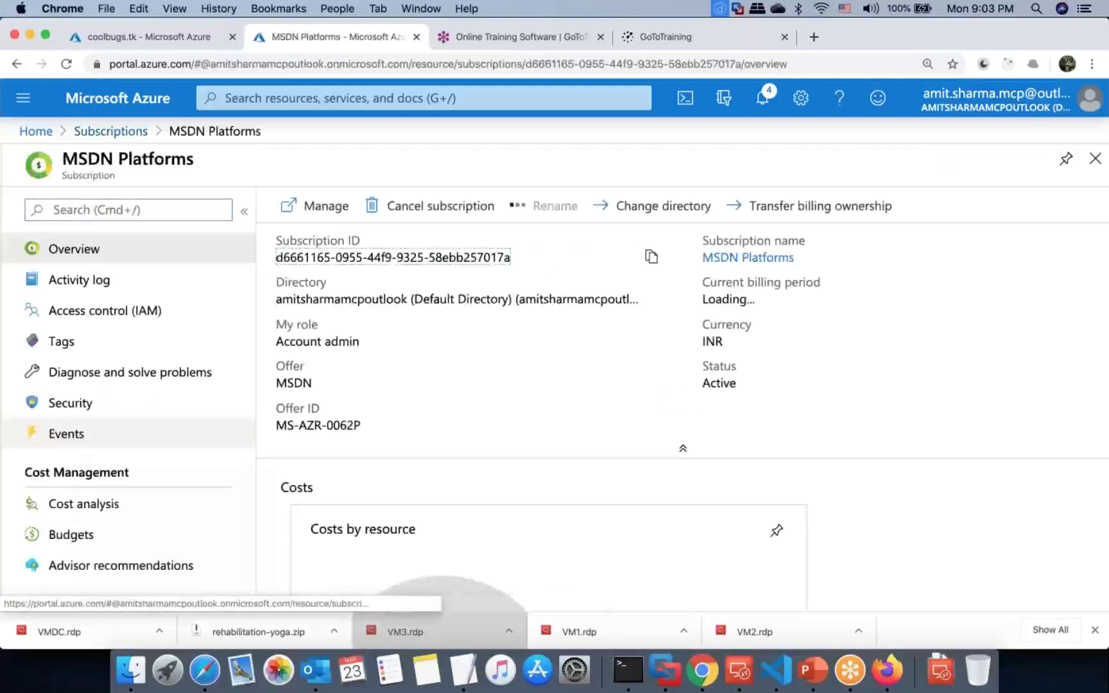
left_click(134, 320)
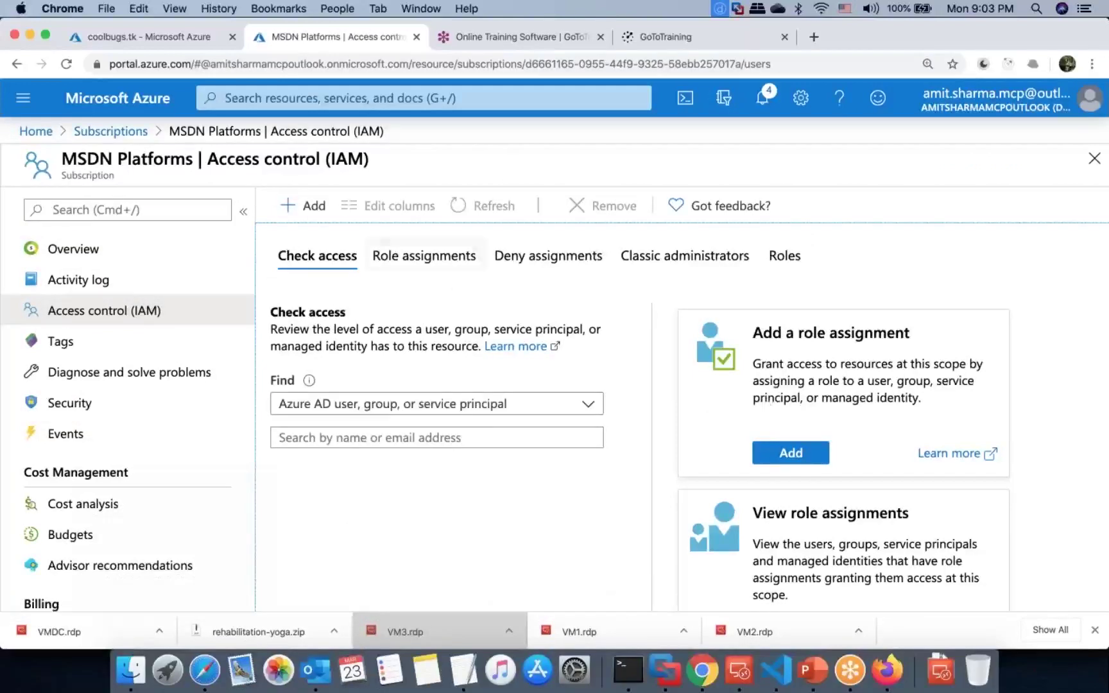
Step: Assign the test user the Owner role on the MSDN Platforms subscription and save
left_click(314, 207)
left_click(347, 241)
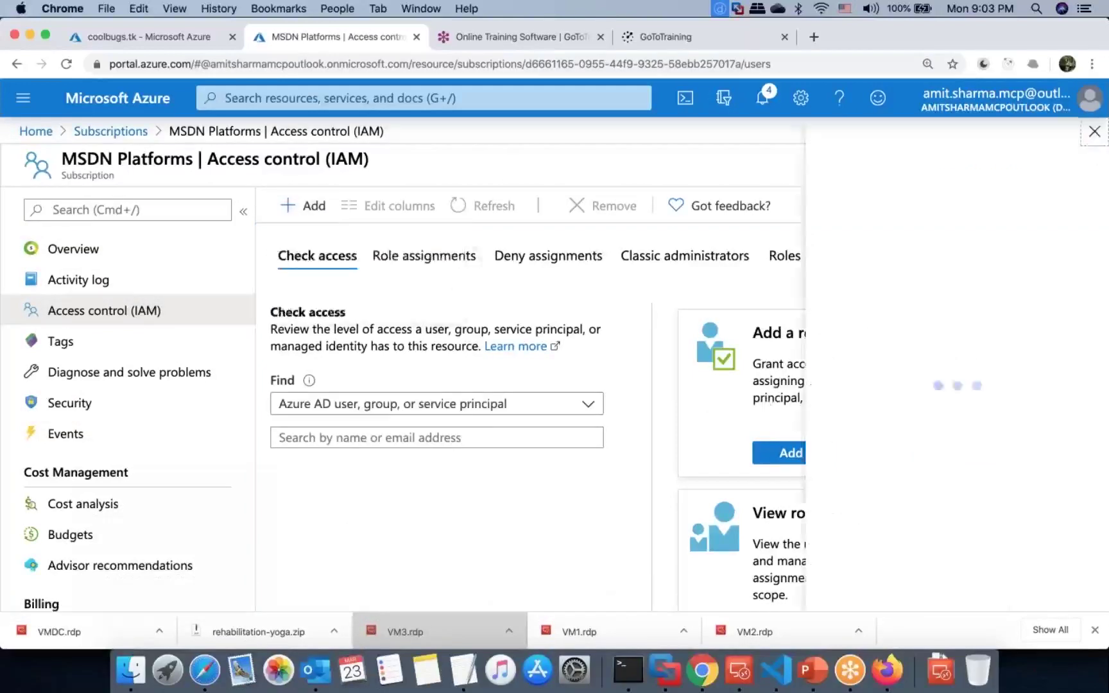
left_click(826, 204)
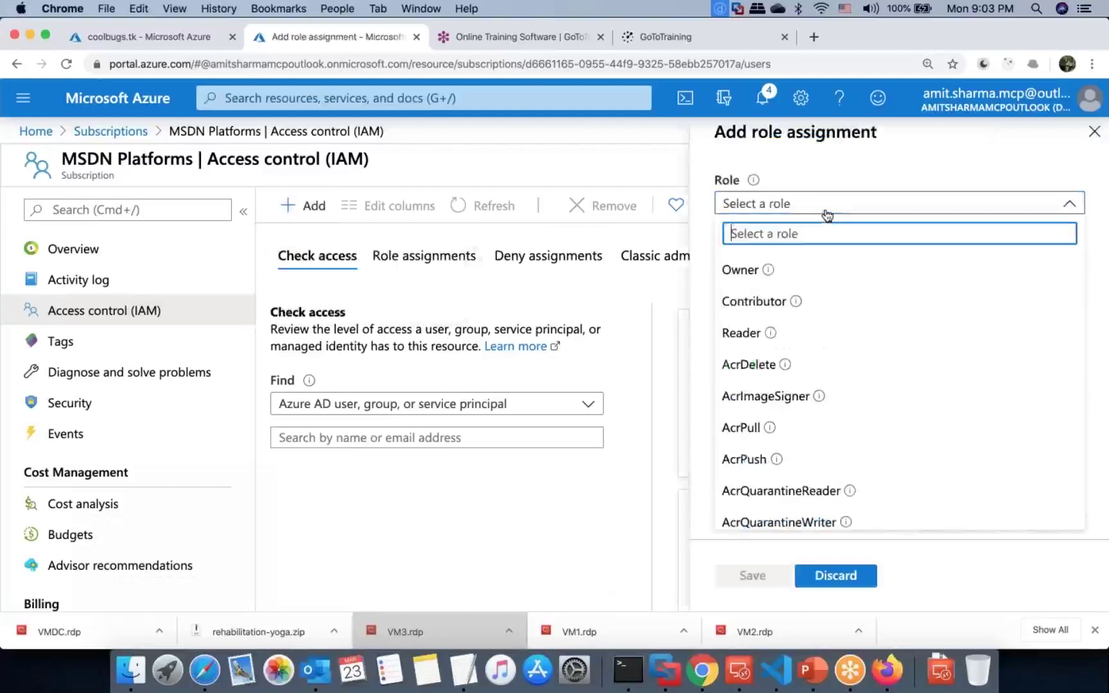
mouse_move(769, 274)
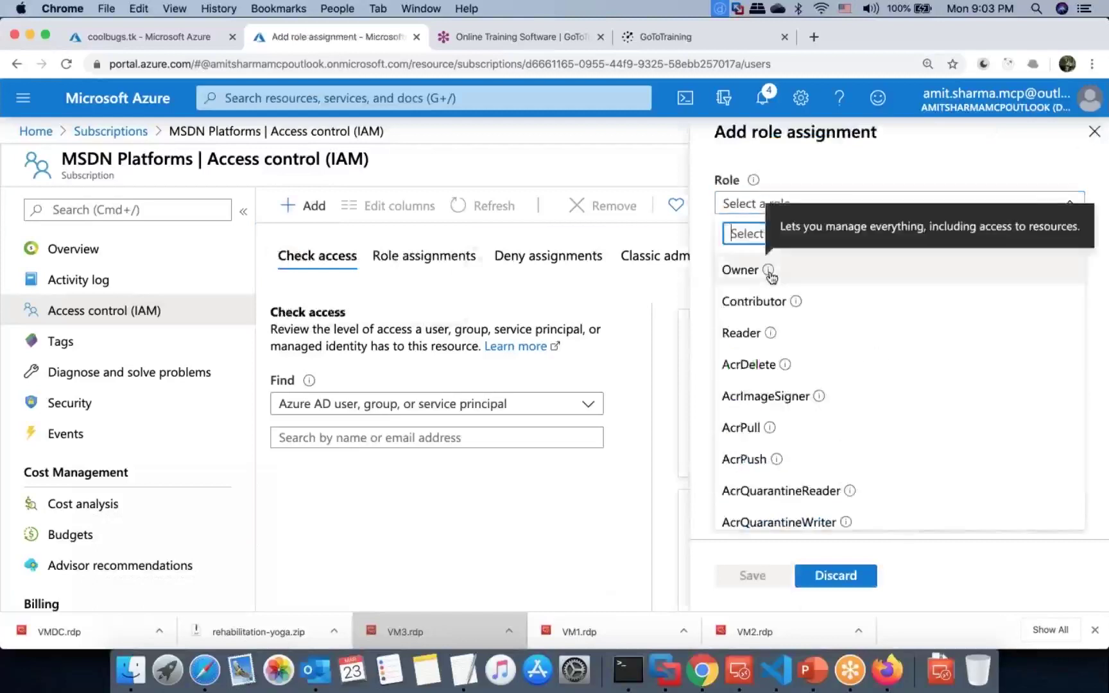
left_click(814, 270)
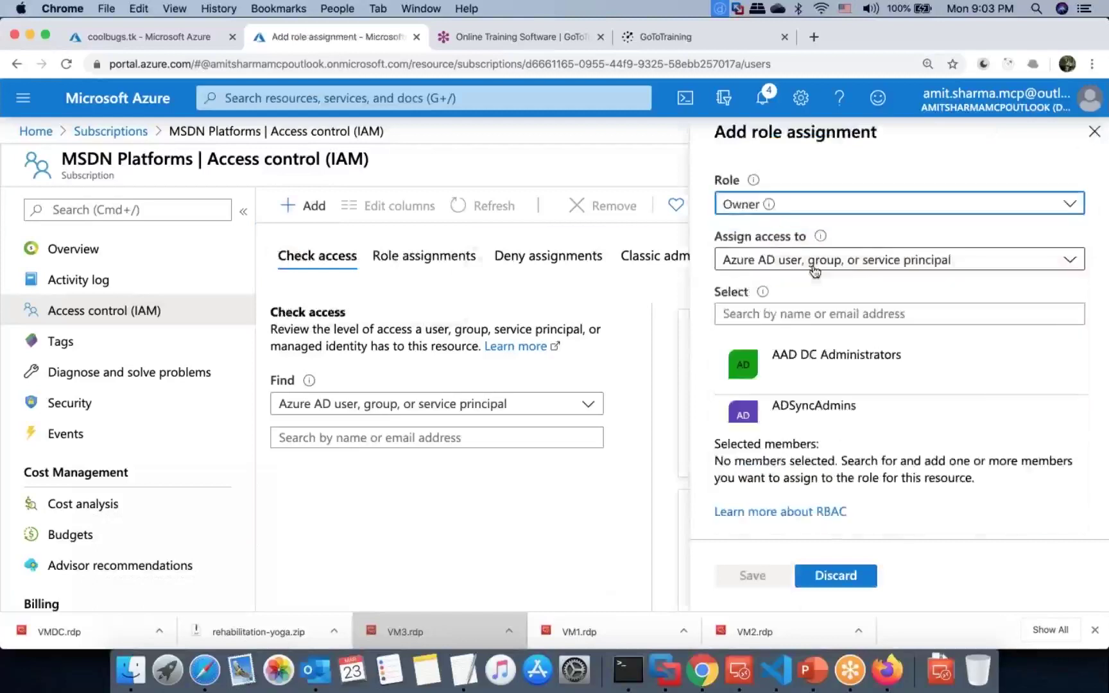
scroll(775, 419, "down", 2)
scroll(778, 420, "down", 5)
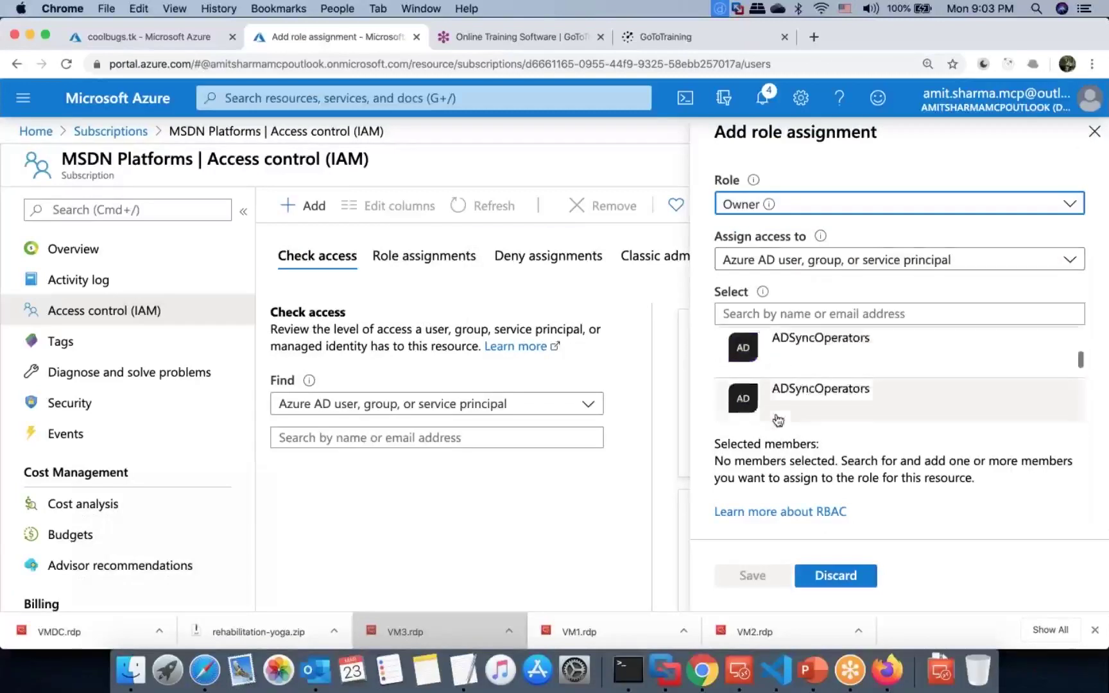
scroll(778, 419, "down", 5)
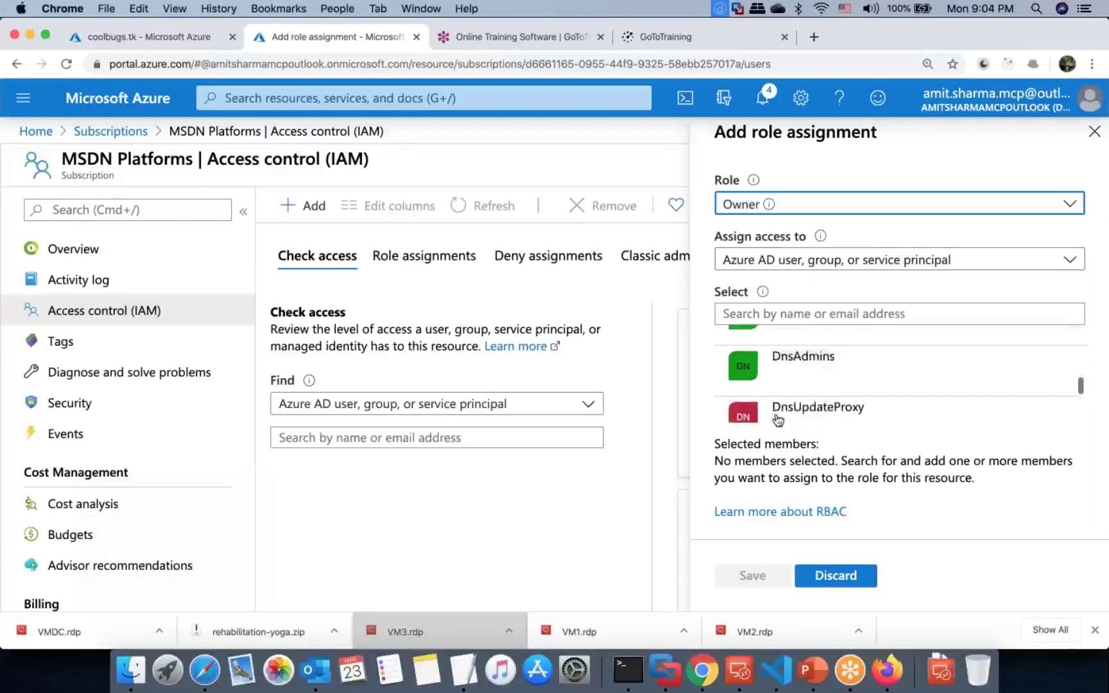
scroll(778, 420, "down", 1)
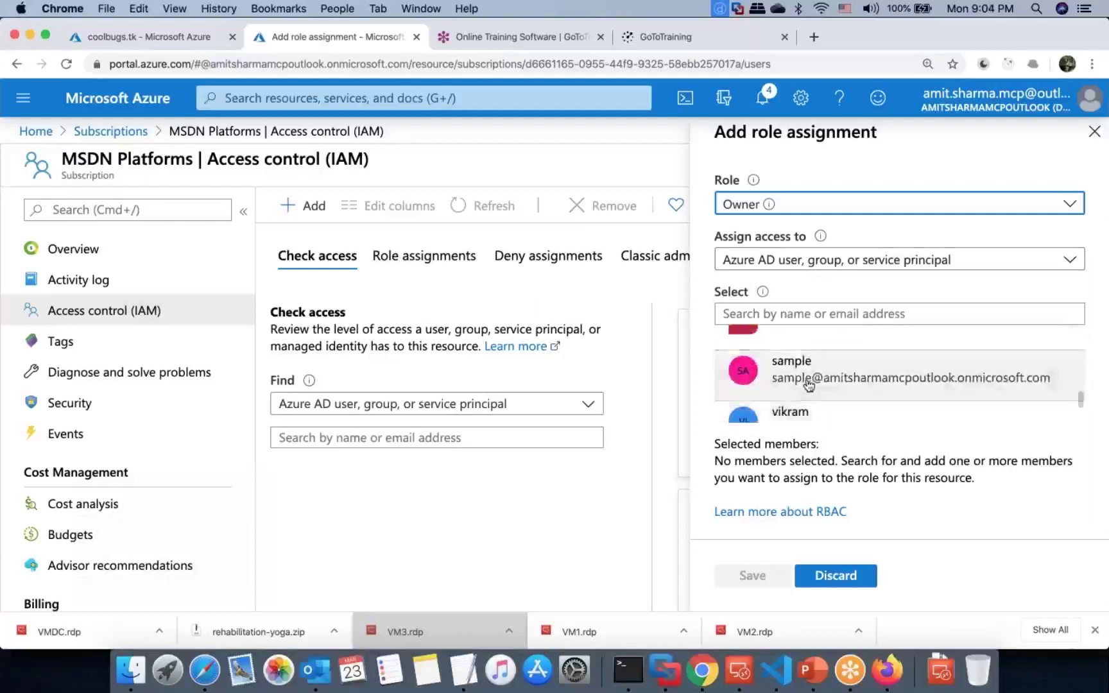
left_click(804, 386)
left_click(752, 576)
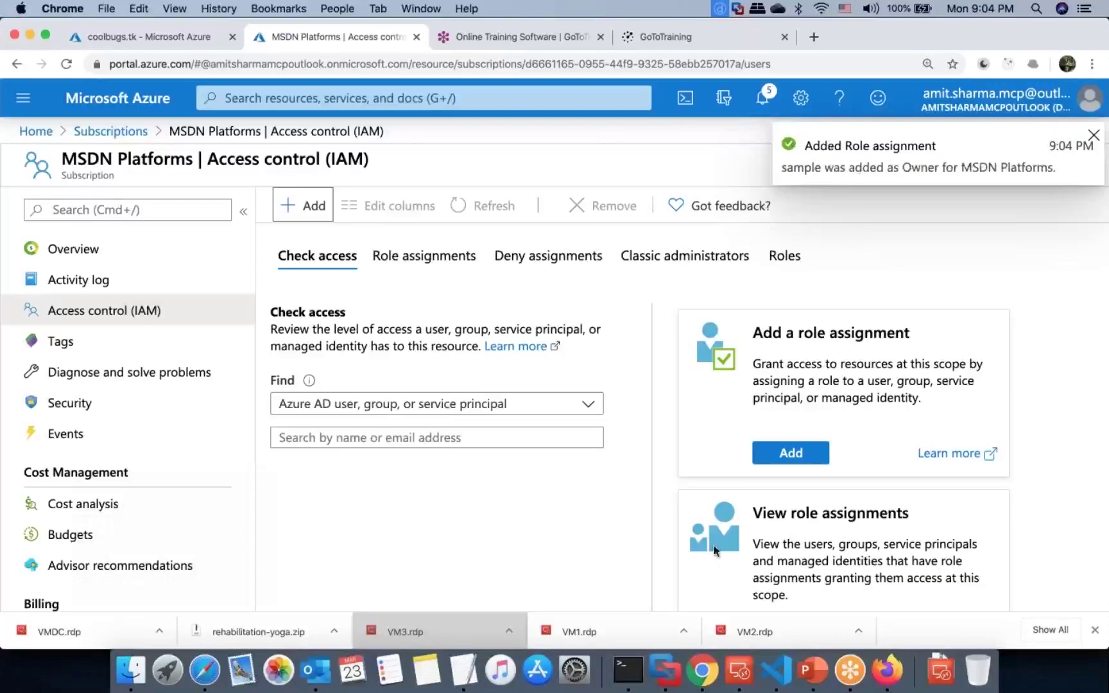
key("ctrl+Right")
key("ctrl+Left")
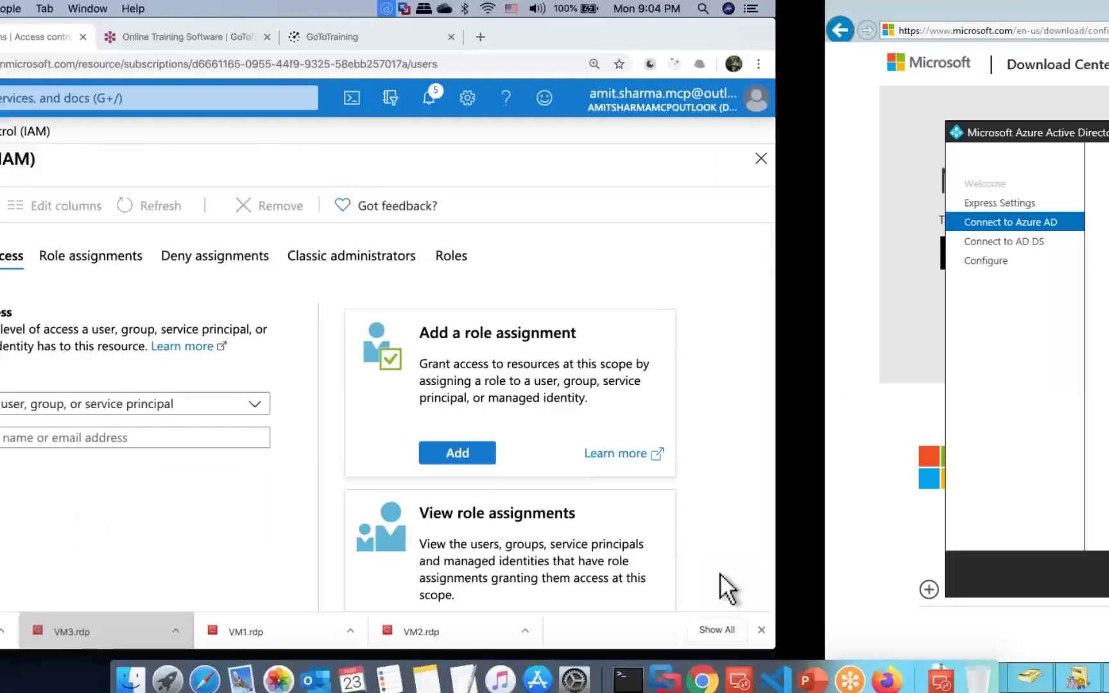
Step: Reload the portal as the test user until the new permissions take effect
key("ctrl+Left")
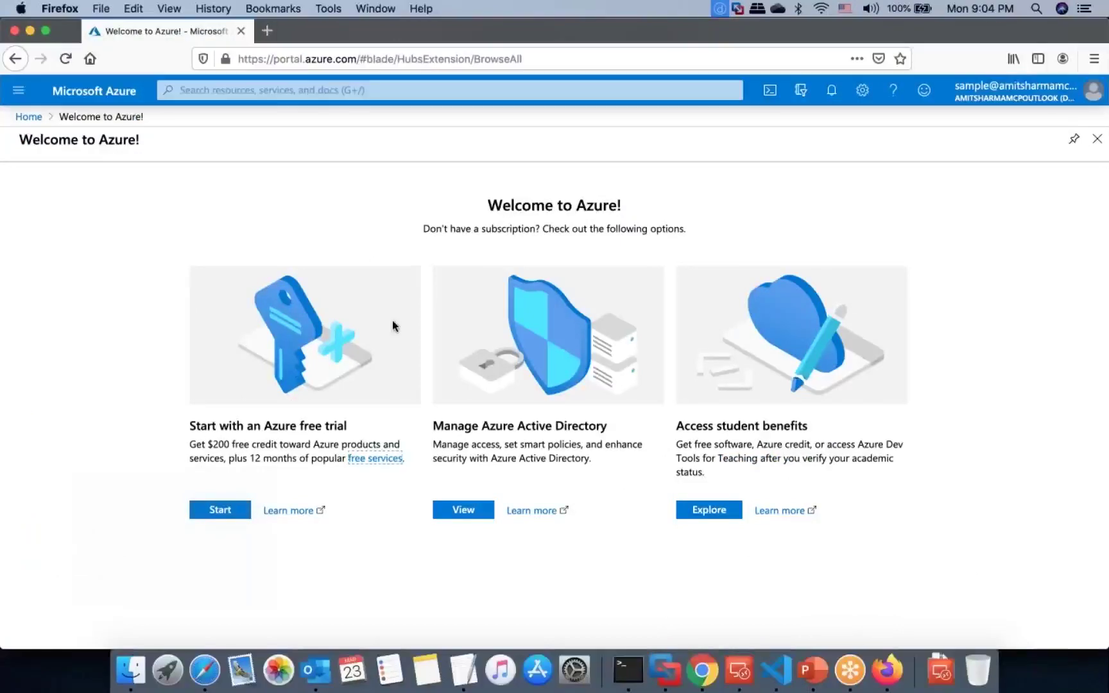
left_click(64, 59)
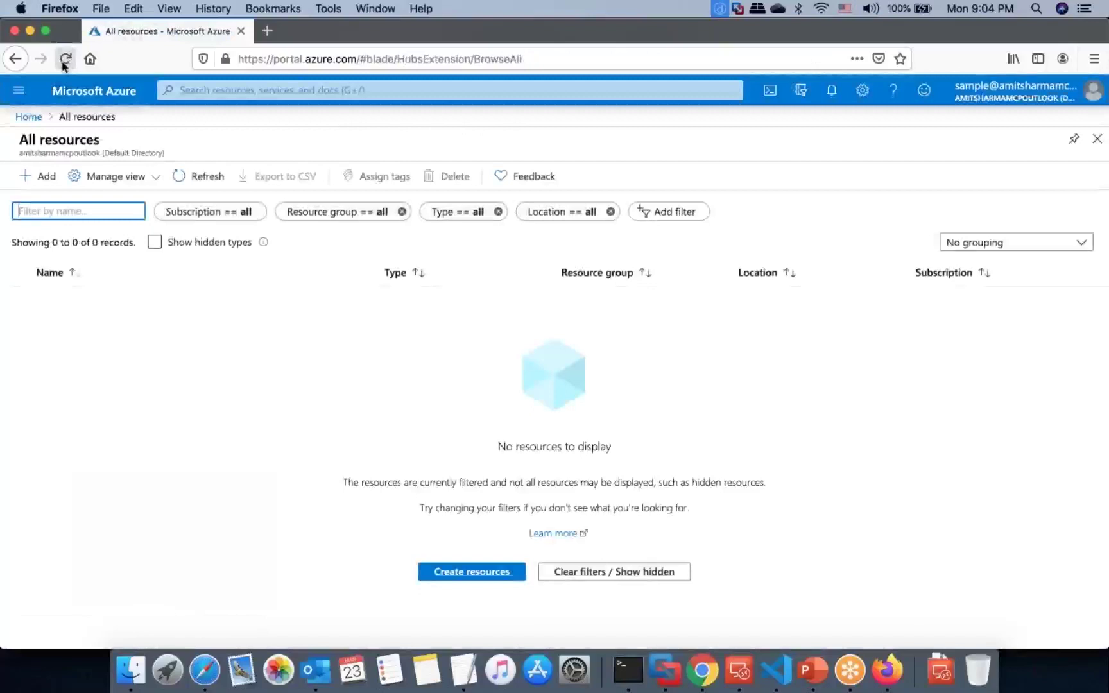
left_click(64, 59)
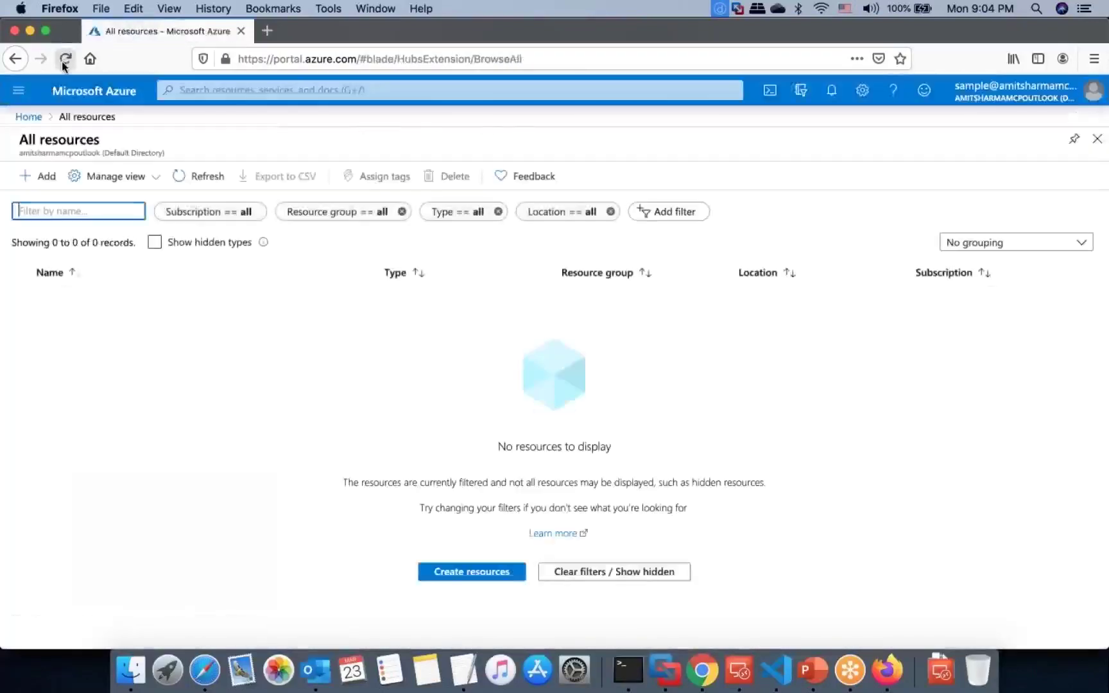
left_click(64, 60)
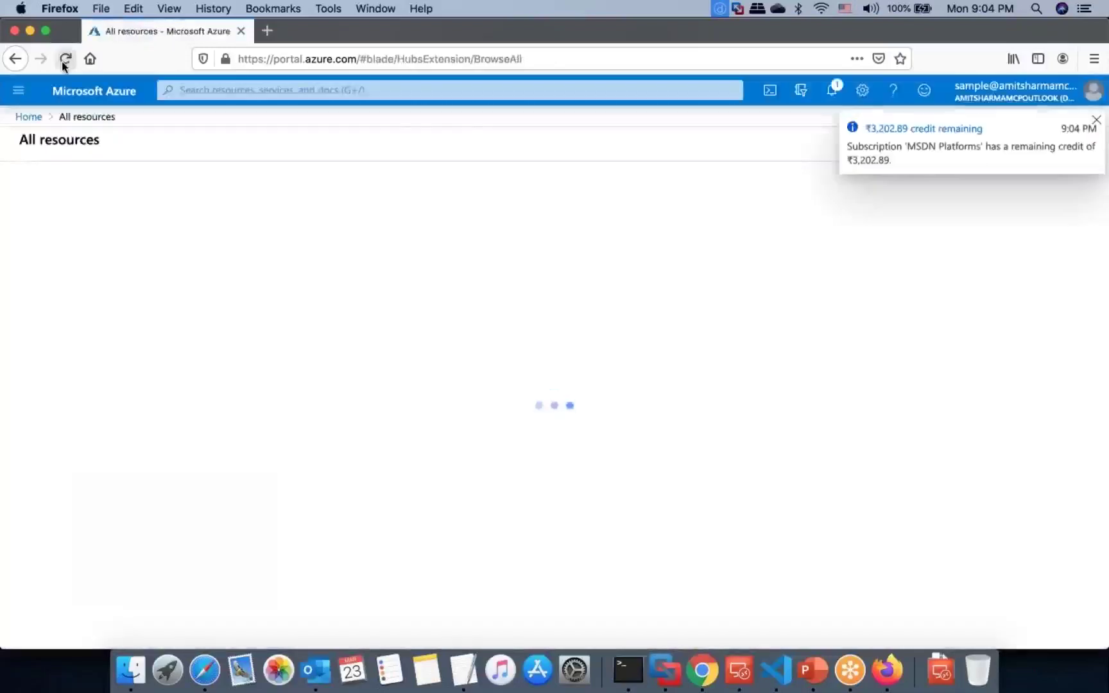
left_click(63, 59)
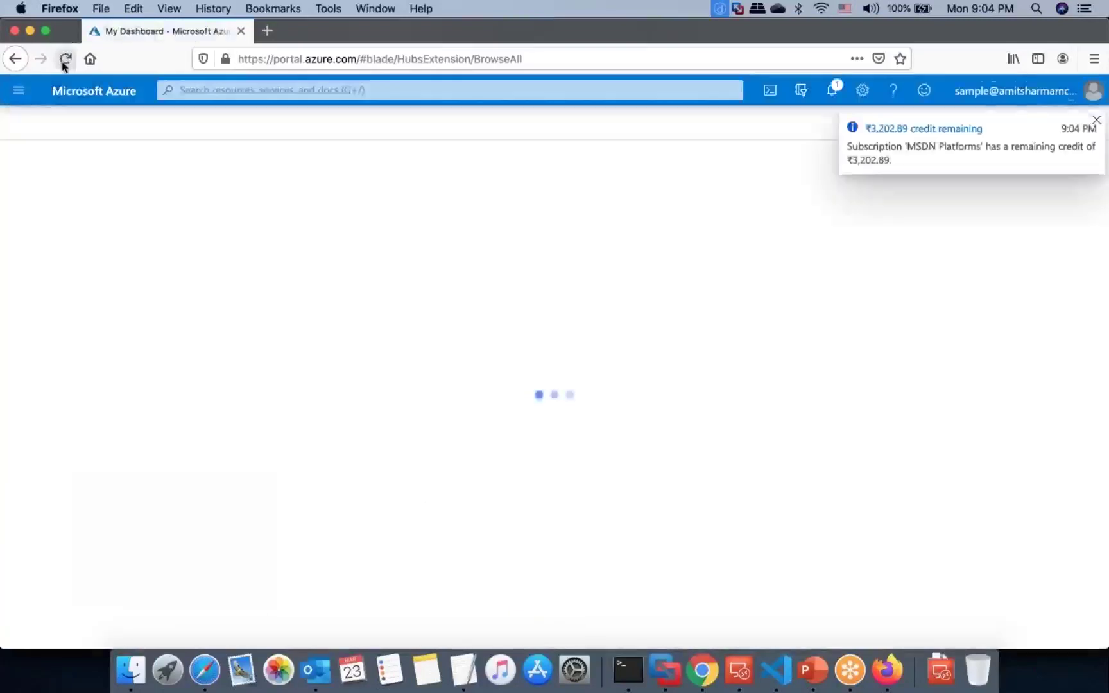
left_click(64, 58)
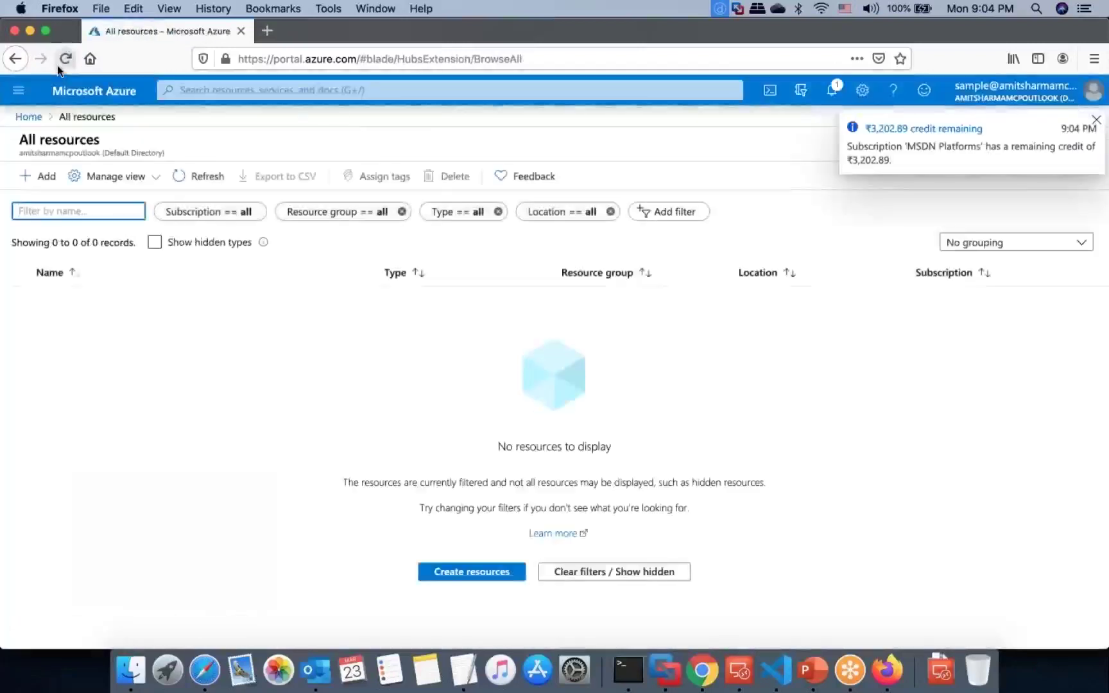
left_click(57, 65)
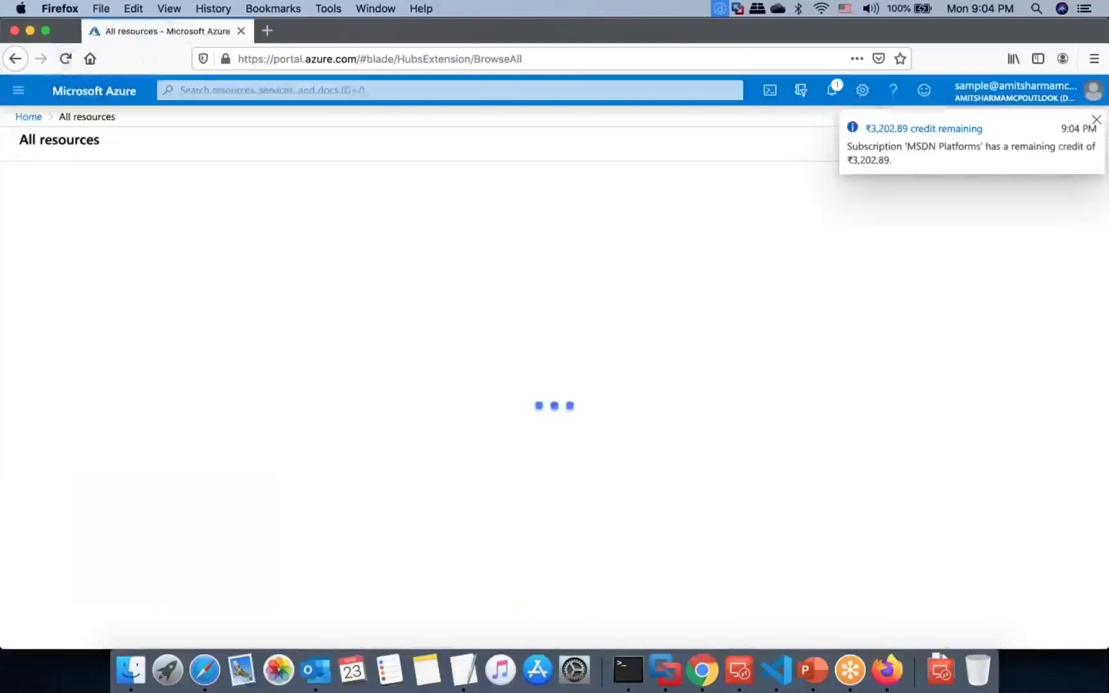
left_click(27, 116)
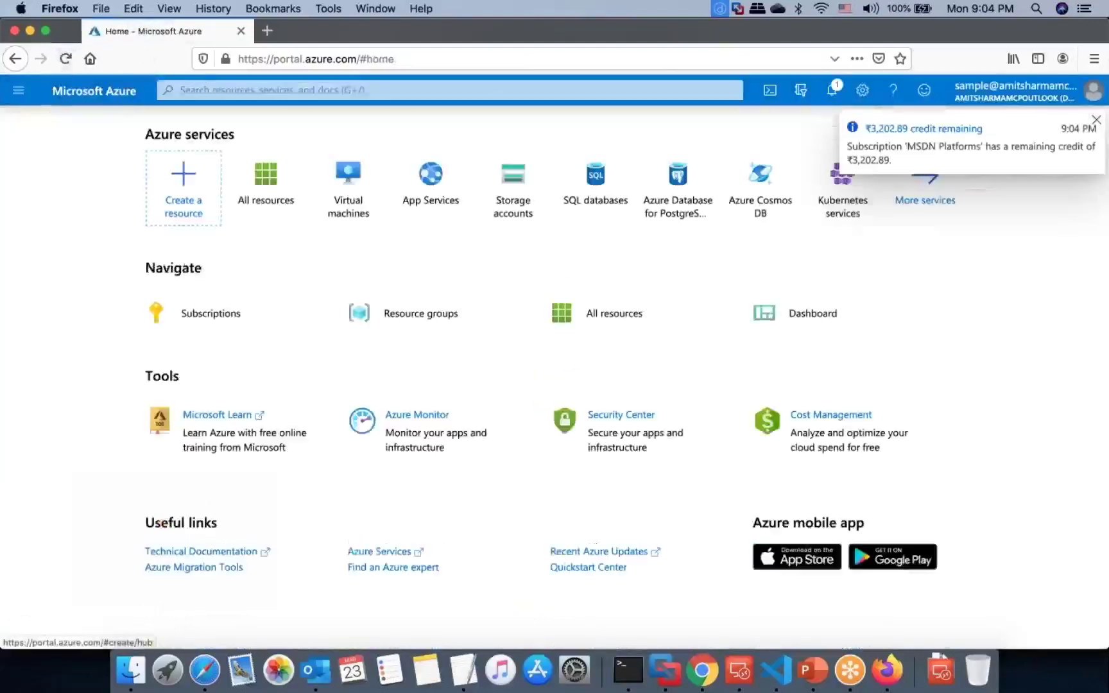
left_click(68, 60)
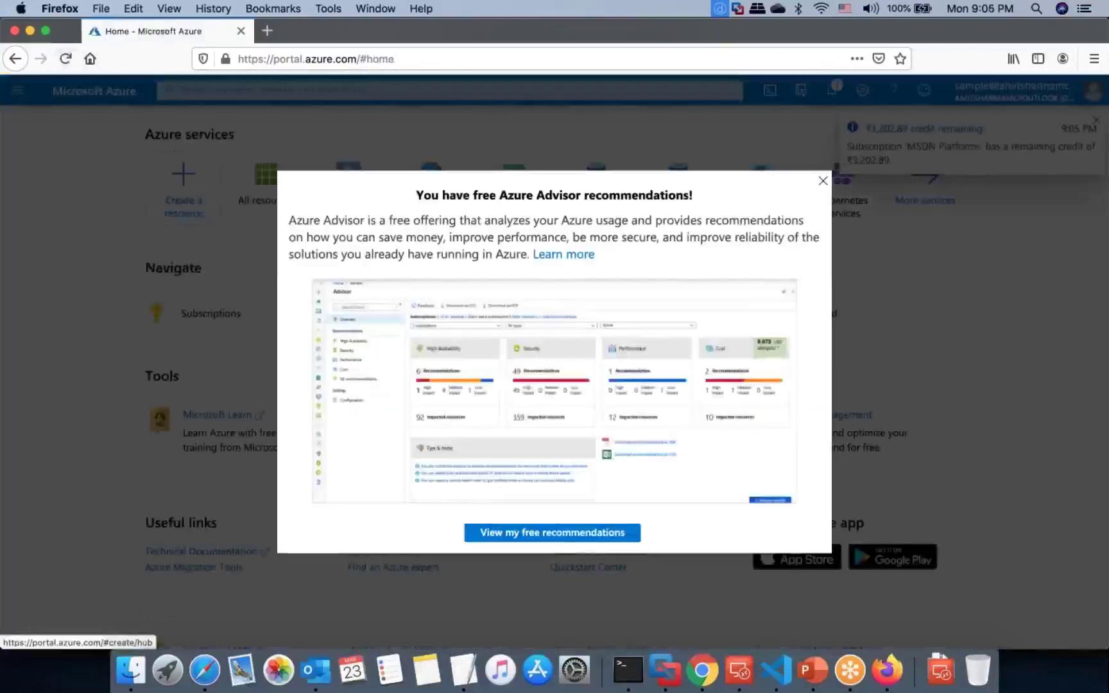
Step: Dismiss the Azure Advisor popup and refresh All resources, now listing 33 resources
left_click(824, 181)
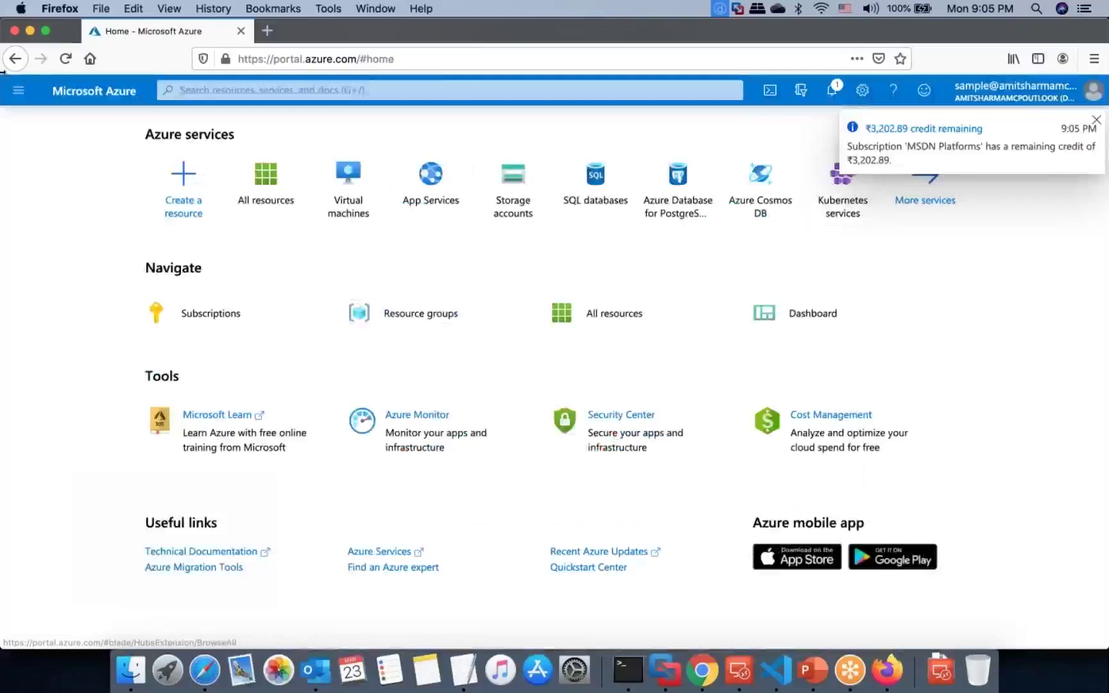
left_click(18, 90)
left_click(87, 244)
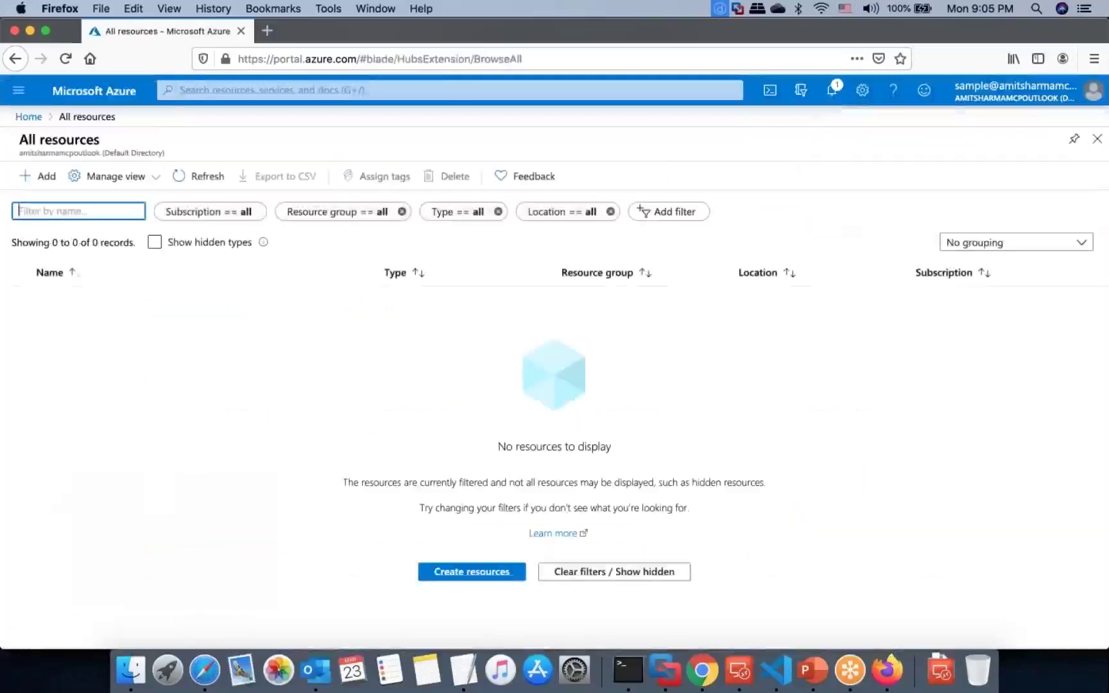
left_click(183, 176)
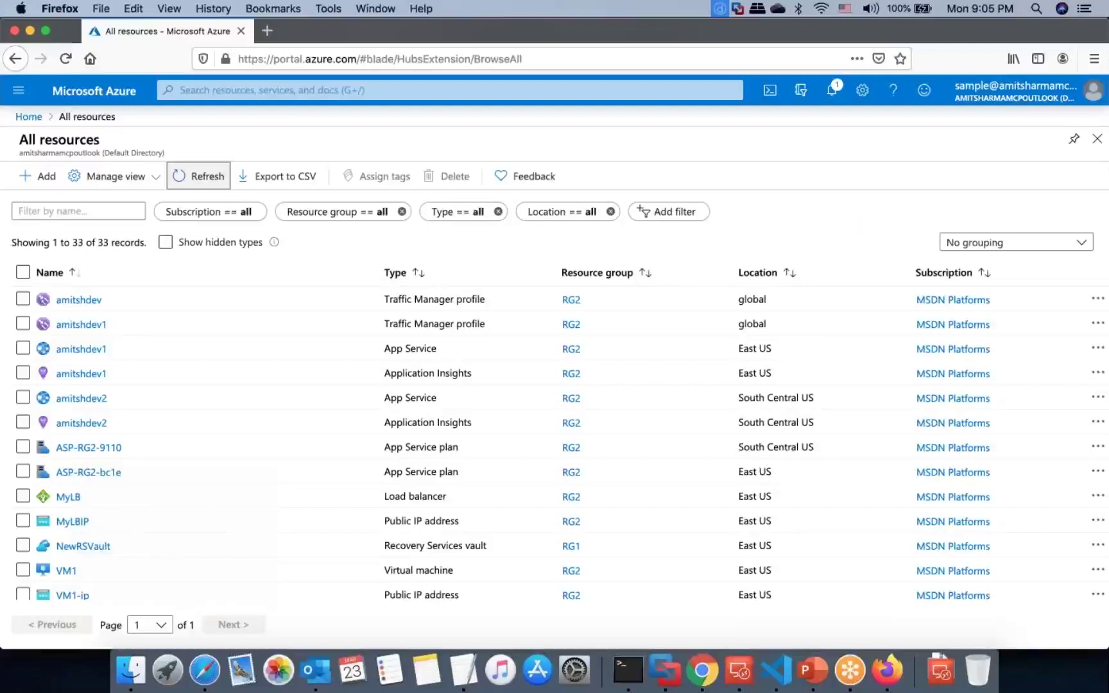
left_click(850, 667)
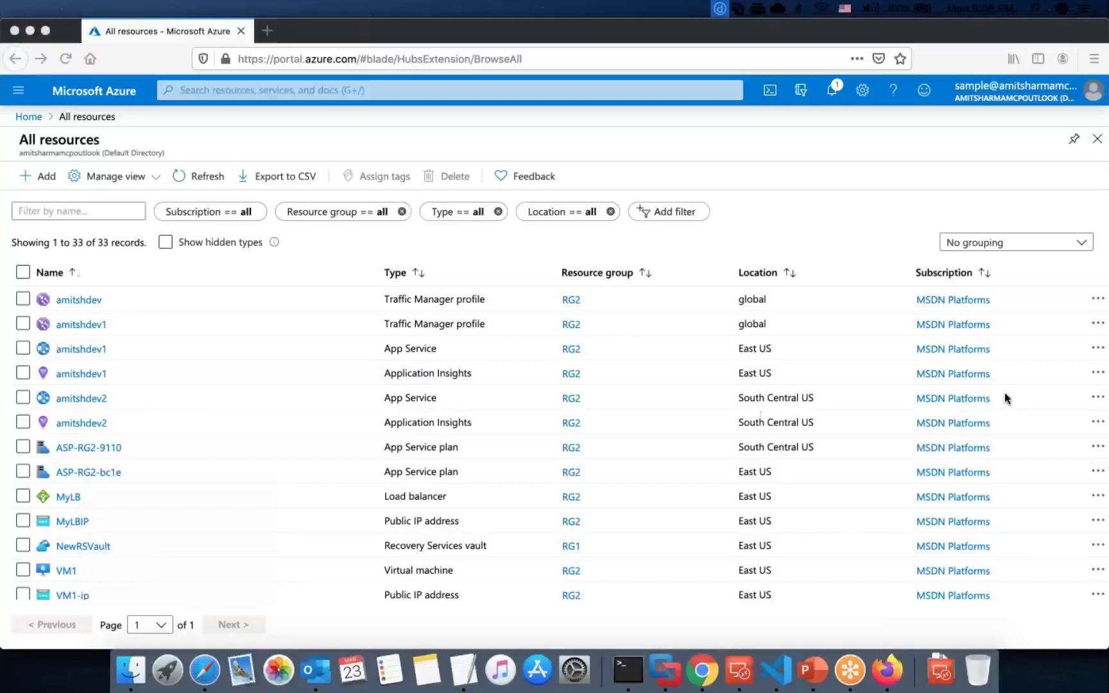
Step: View the Traffic Manager profile, return Home, then enter the sample user's sign-in name in Azure AD Connect
left_click(79, 300)
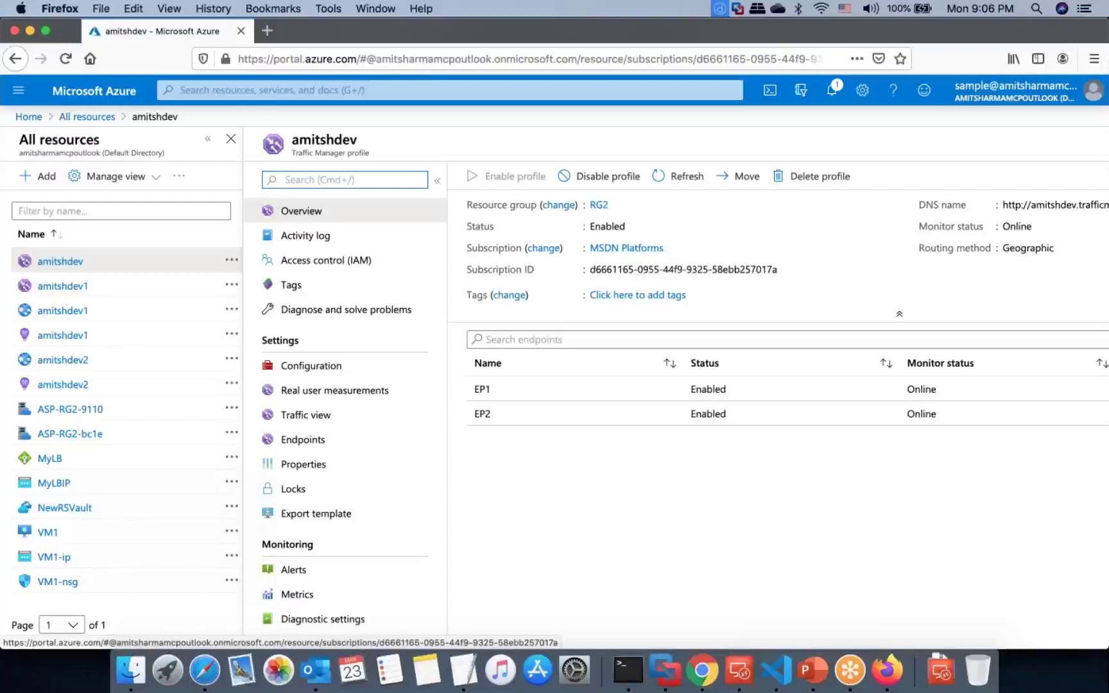
left_click(111, 95)
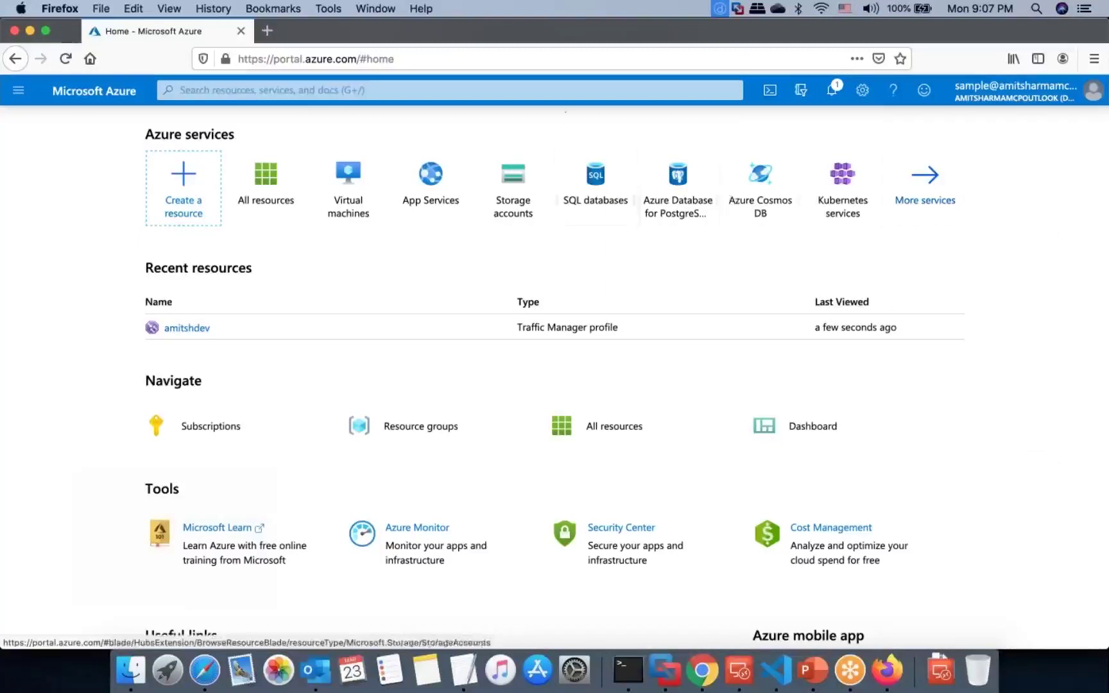
key("ctrl+Right")
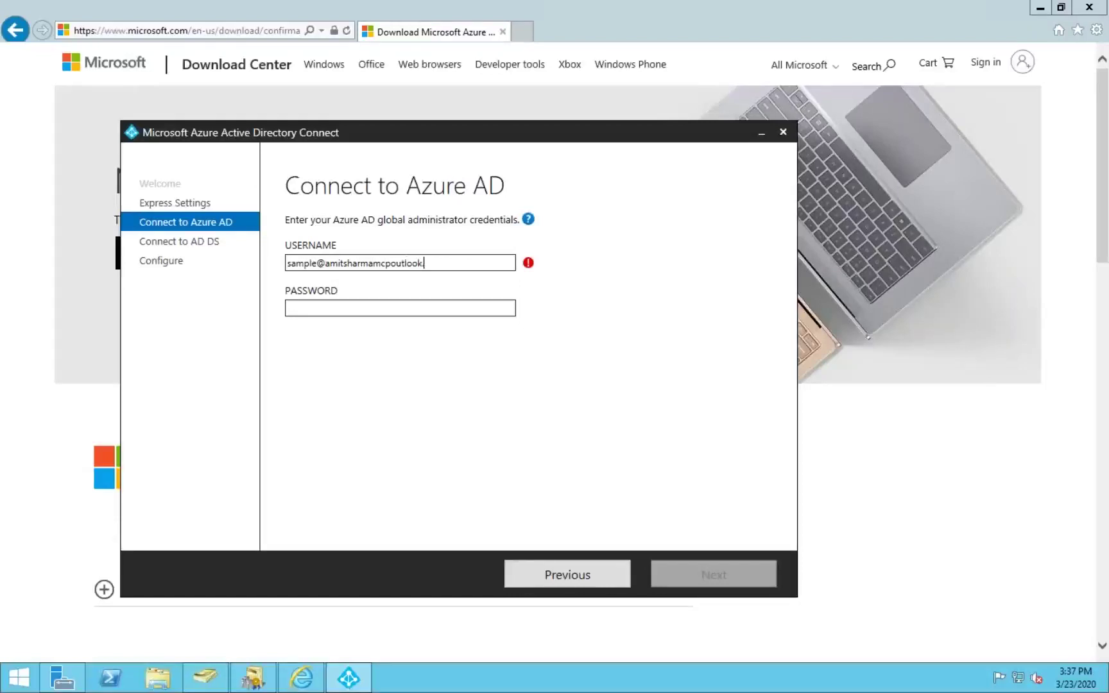
Step: Correct the username ending to .onmicrosoft.com, enter the password, and verify the Azure AD credentials
key("BackSpace")
key("BackSpace")
type("t.com")
left_click(289, 308)
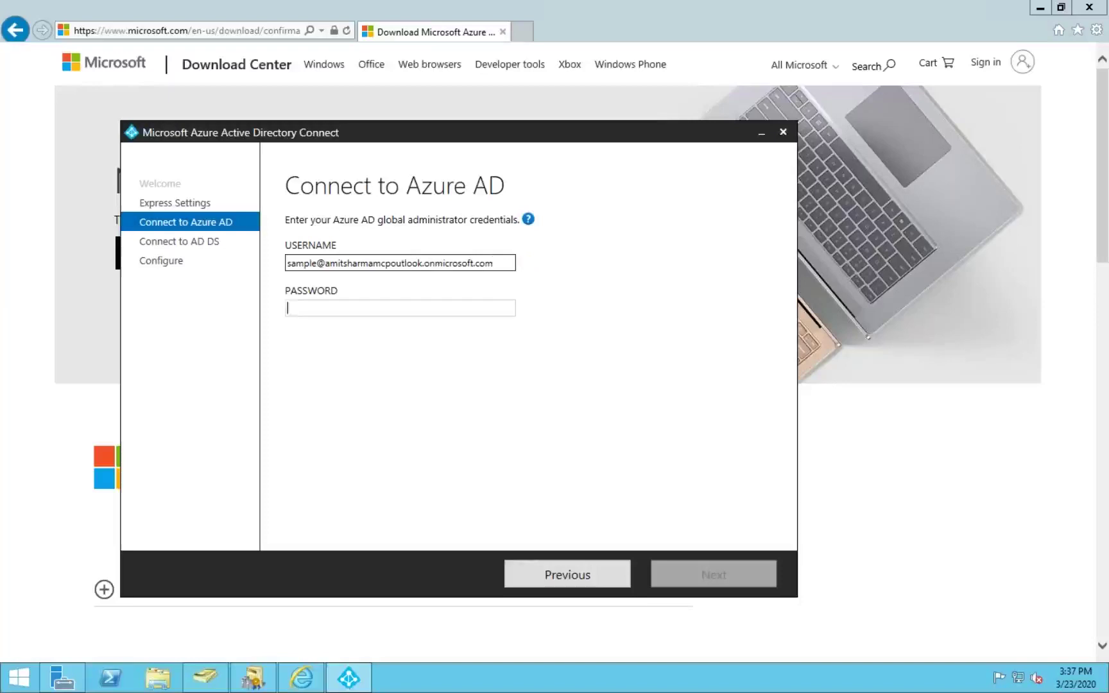
type("•••••••••")
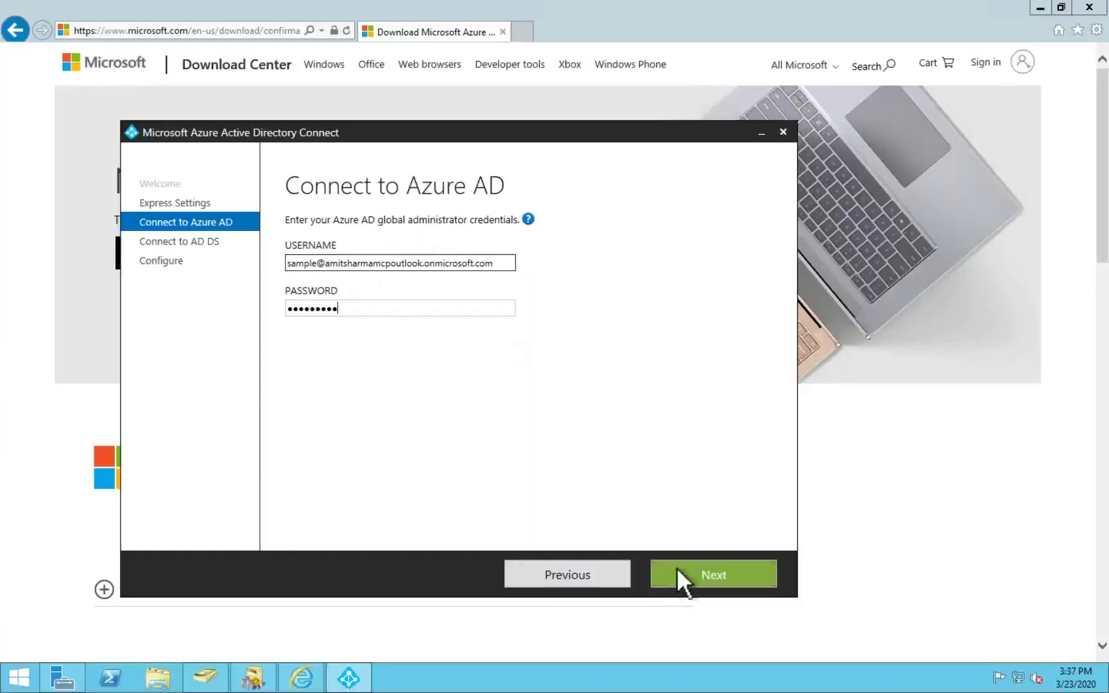
left_click(727, 578)
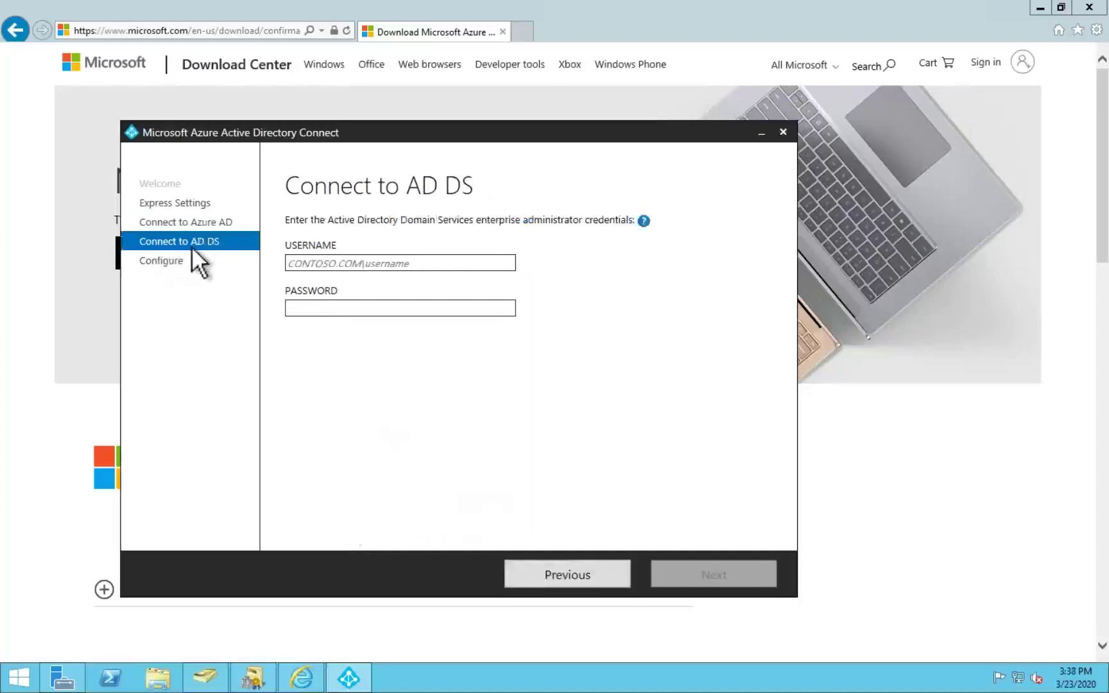
Step: Enter the enterprise administrator's DOMAIN\user username and password for AD DS
left_click(361, 262)
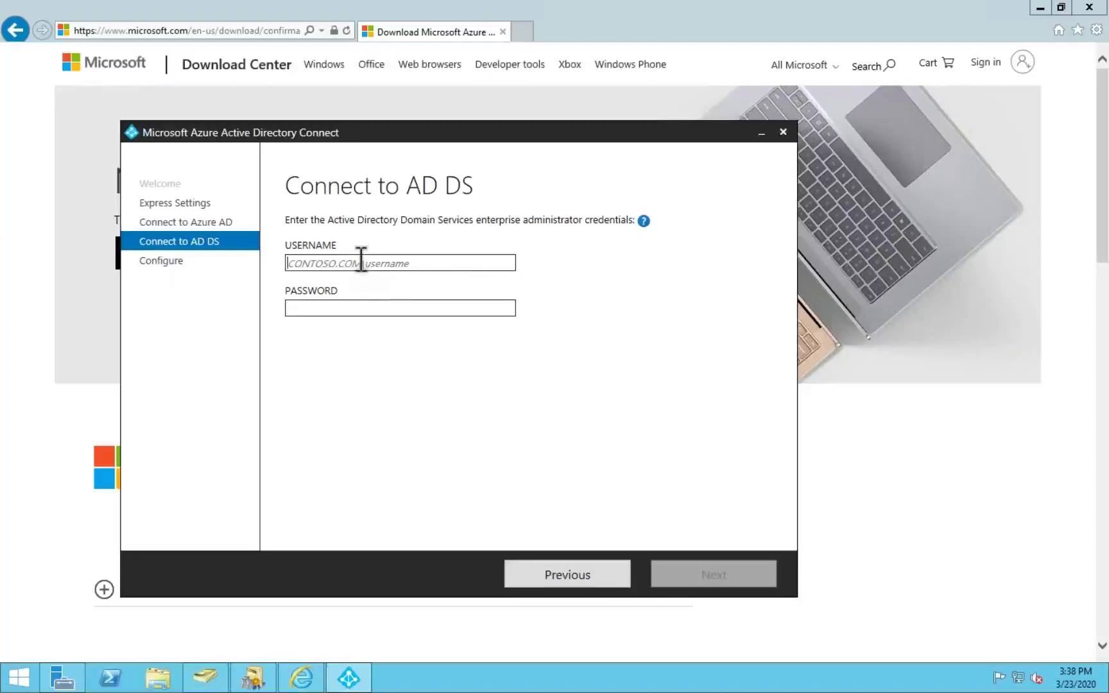
type("example")
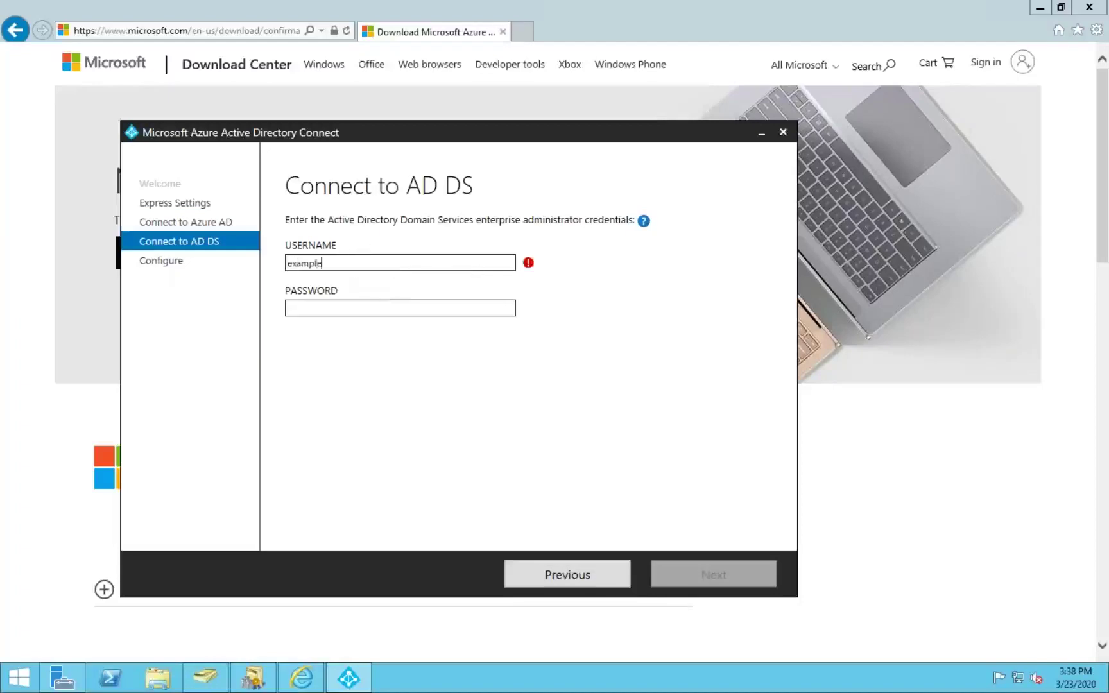
type("\\amit")
key("Tab")
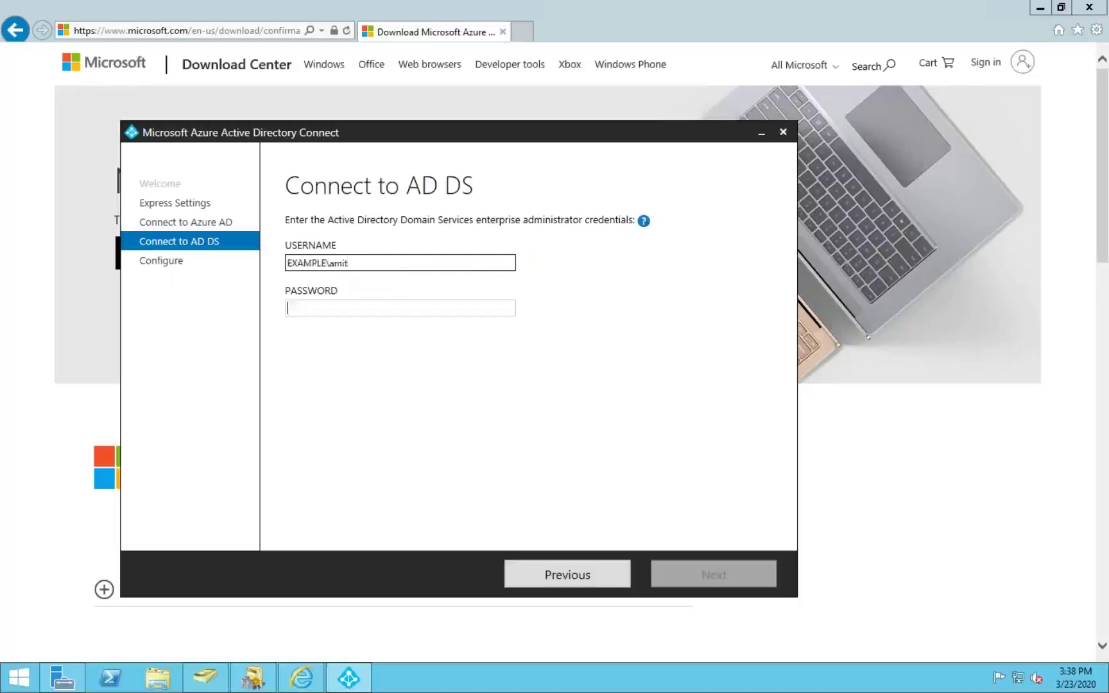
type("••••••••••••••")
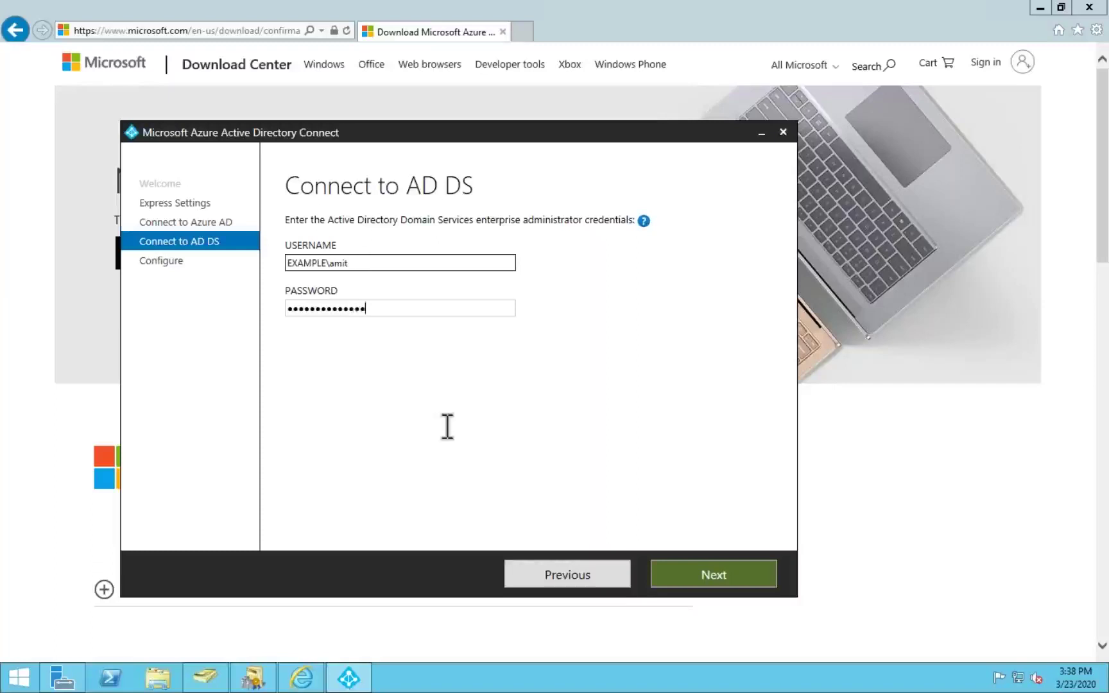
Step: Submit the AD DS credentials, then retype the password and resubmit
left_click(664, 572)
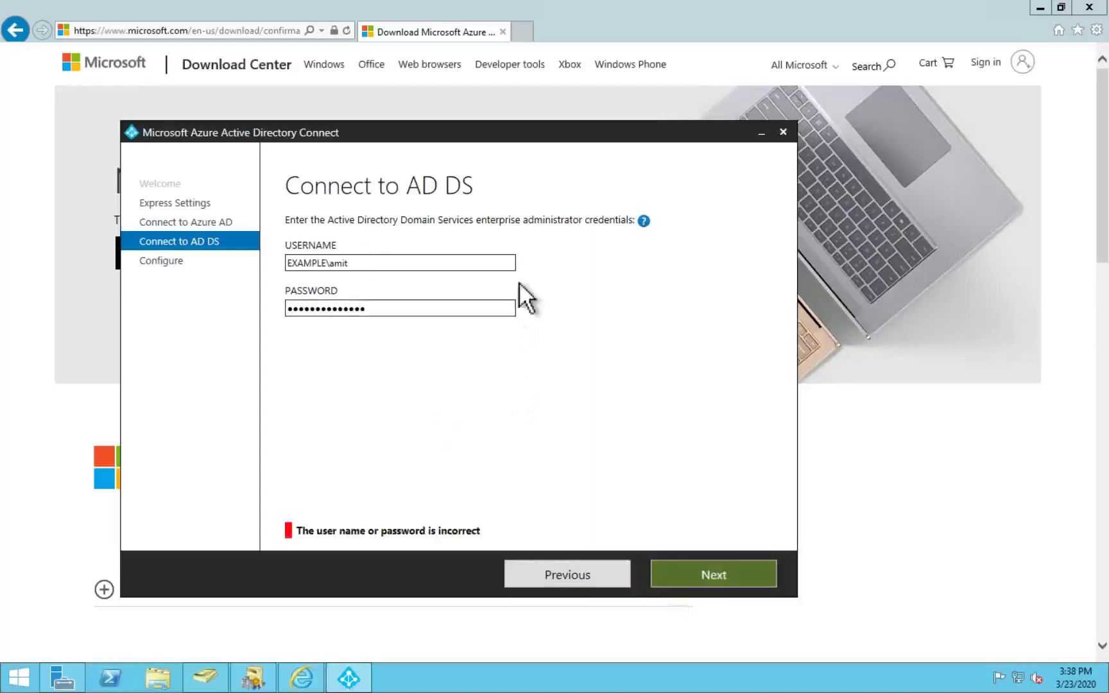
left_click(495, 310)
key("BackSpace")
key("BackSpace")
key("BackSpace")
key("BackSpace")
key("BackSpace")
key("BackSpace")
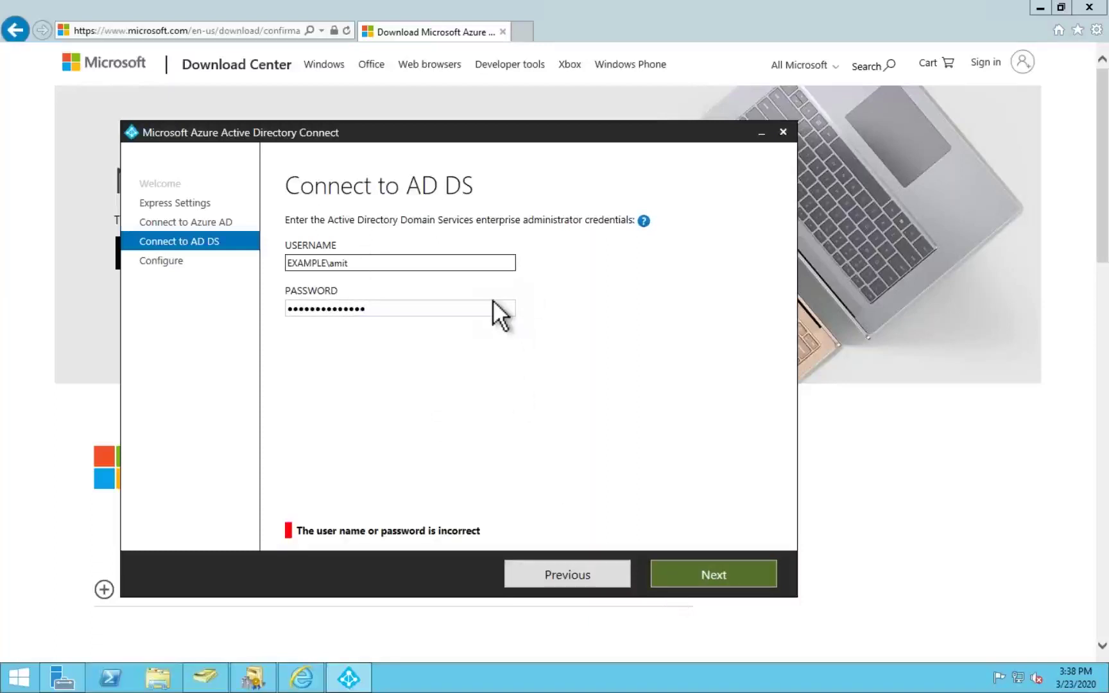
key("BackSpace")
key("BackSpace")
key("BackSpace")
key("BackSpace")
key("BackSpace")
key("BackSpace")
key("BackSpace")
key("BackSpace")
type("••••••••••")
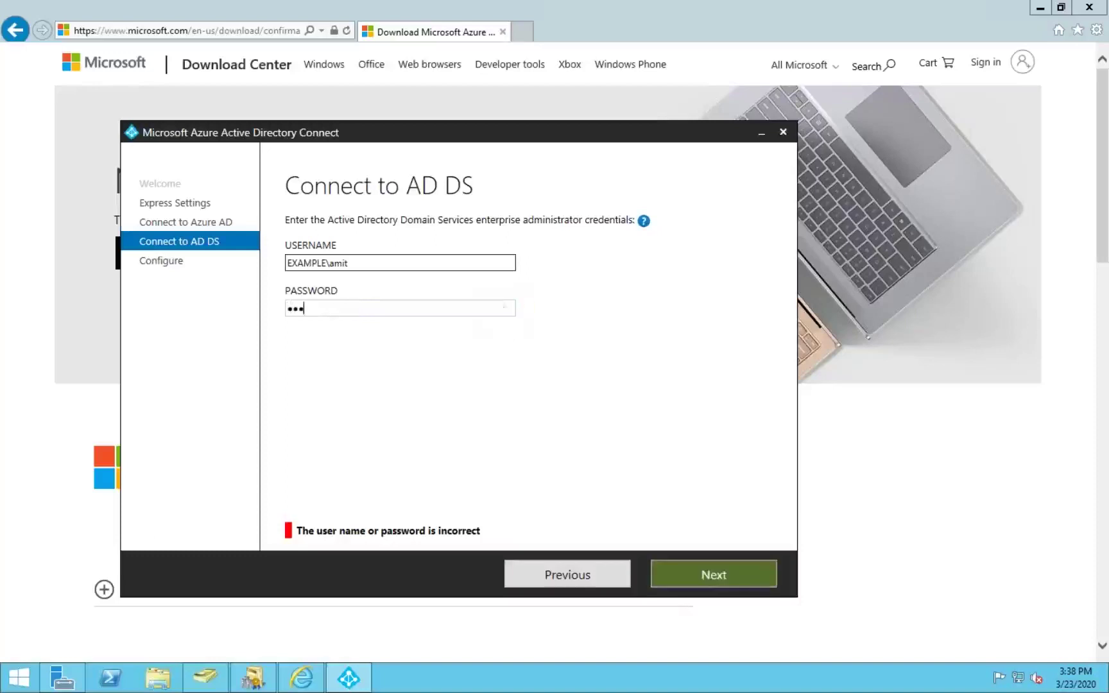
type("••••")
left_click(682, 570)
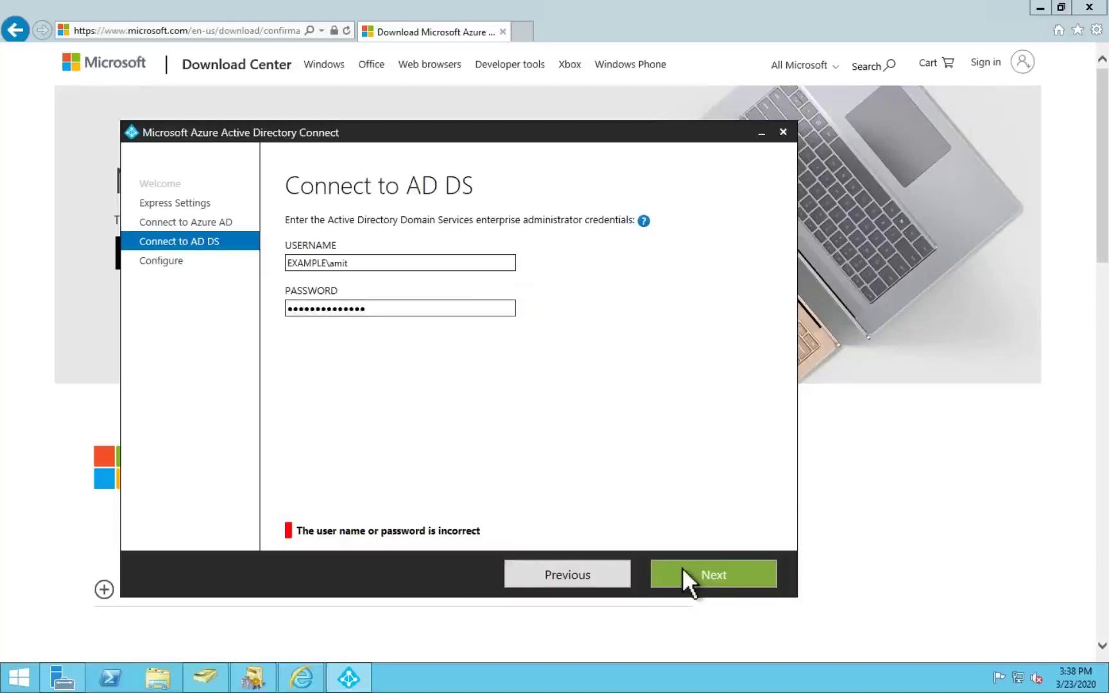
Step: Replace the password with a fresh entry and retry the credentials twice more
left_click(373, 307)
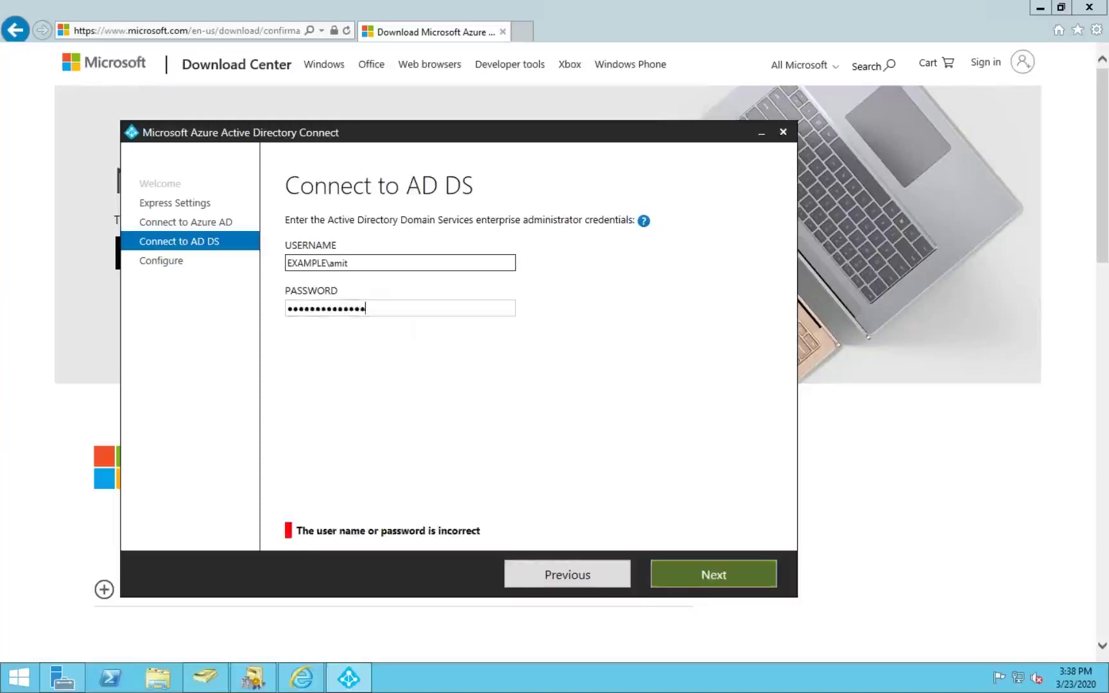
type("••••••••••••••")
key("ctrl+a")
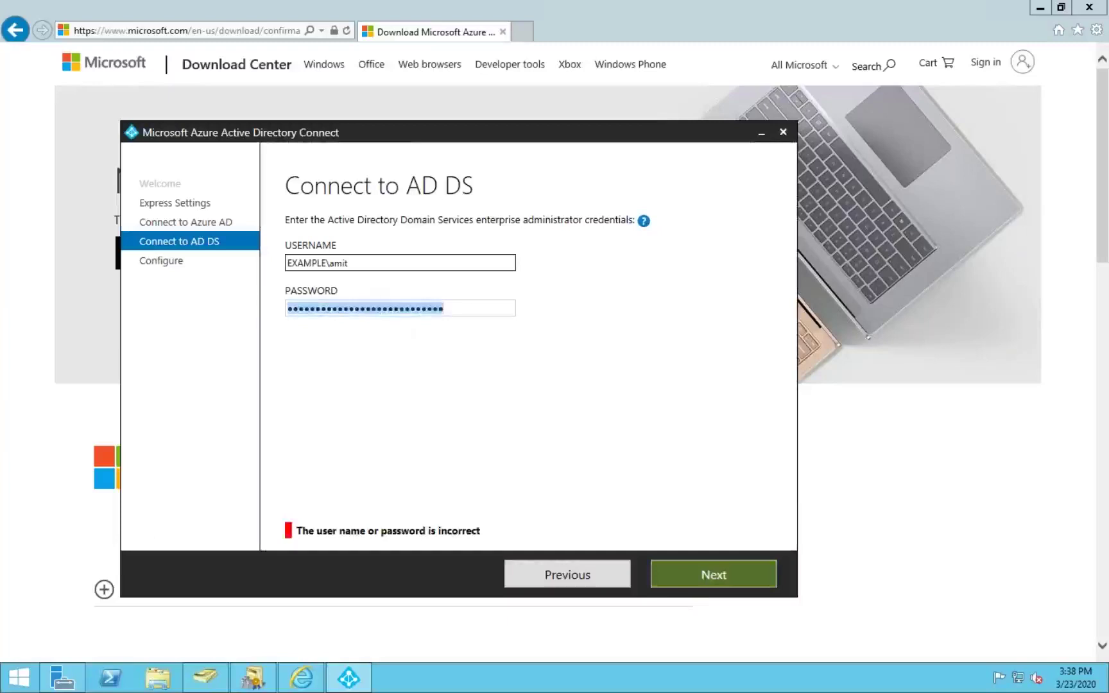
key("BackSpace")
type("••••••••••")
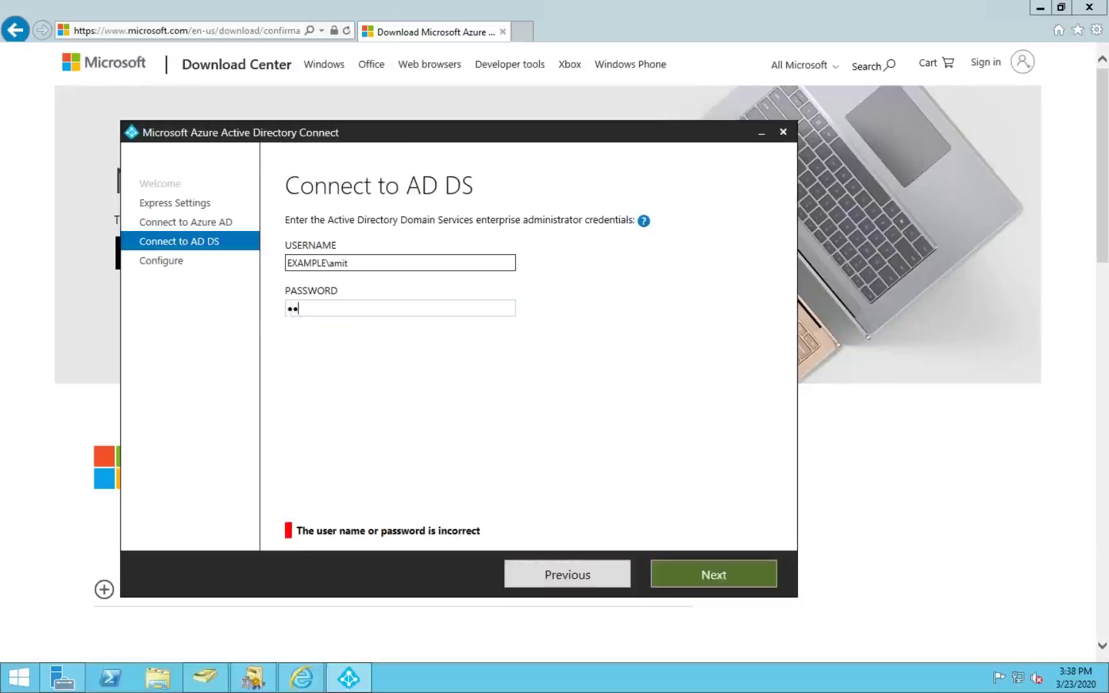
type("••••")
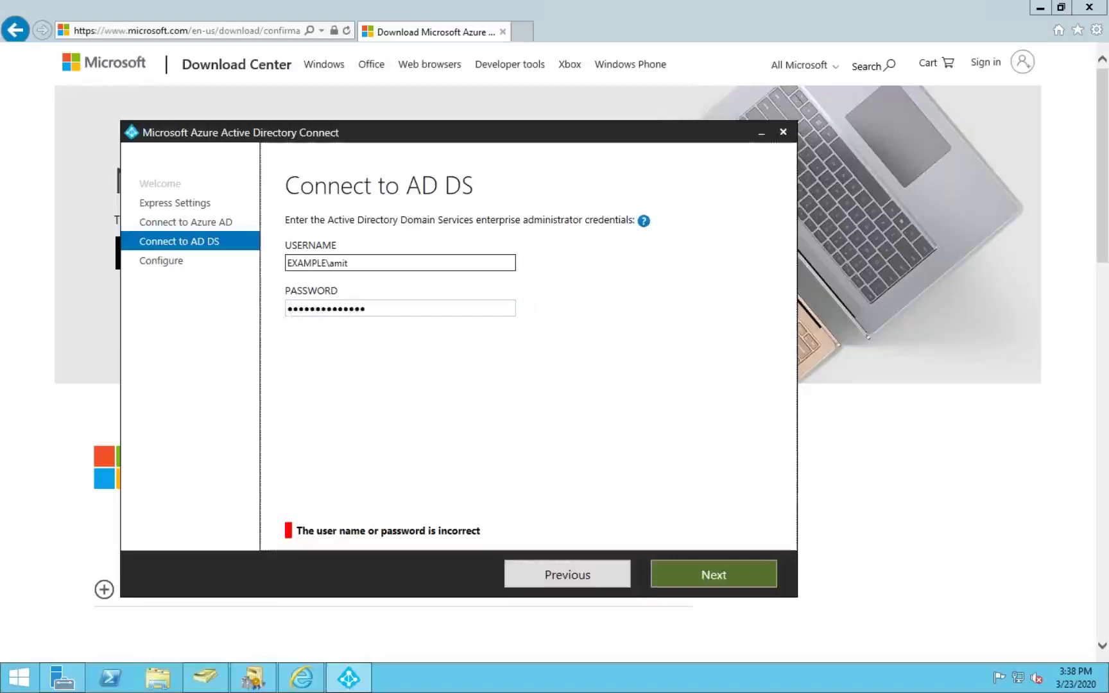
left_click(711, 574)
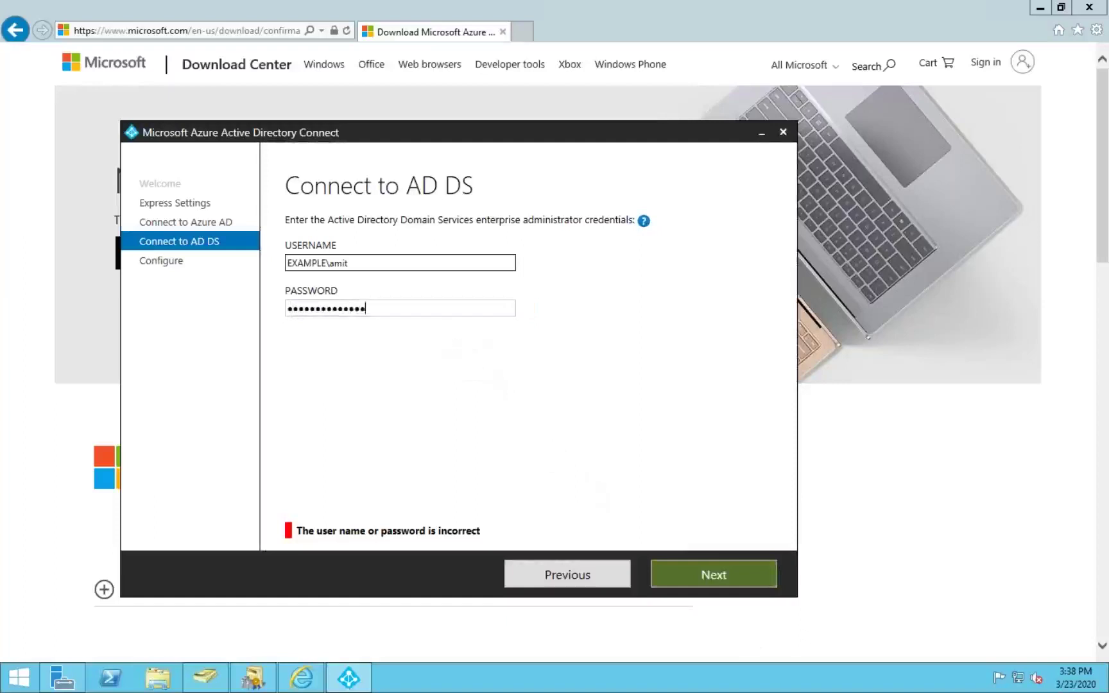
type("•••••••••••••")
key("Return")
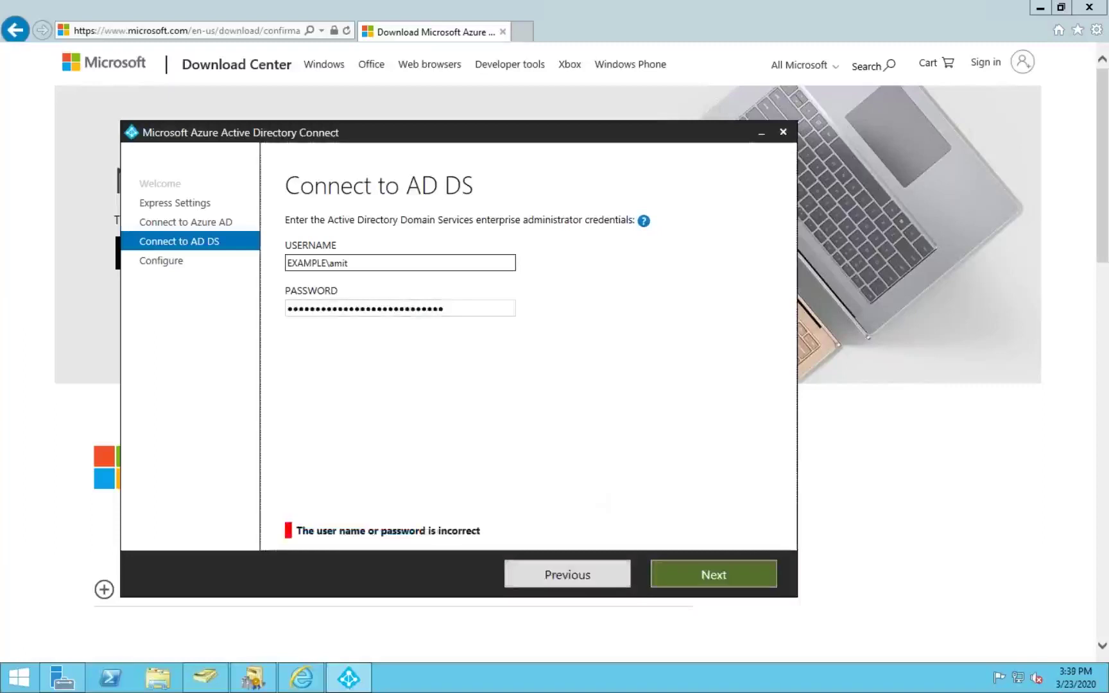
Step: Retry once more, check the username, then clear the rejected password for re-entry
key("ctrl+a")
key("BackSpace")
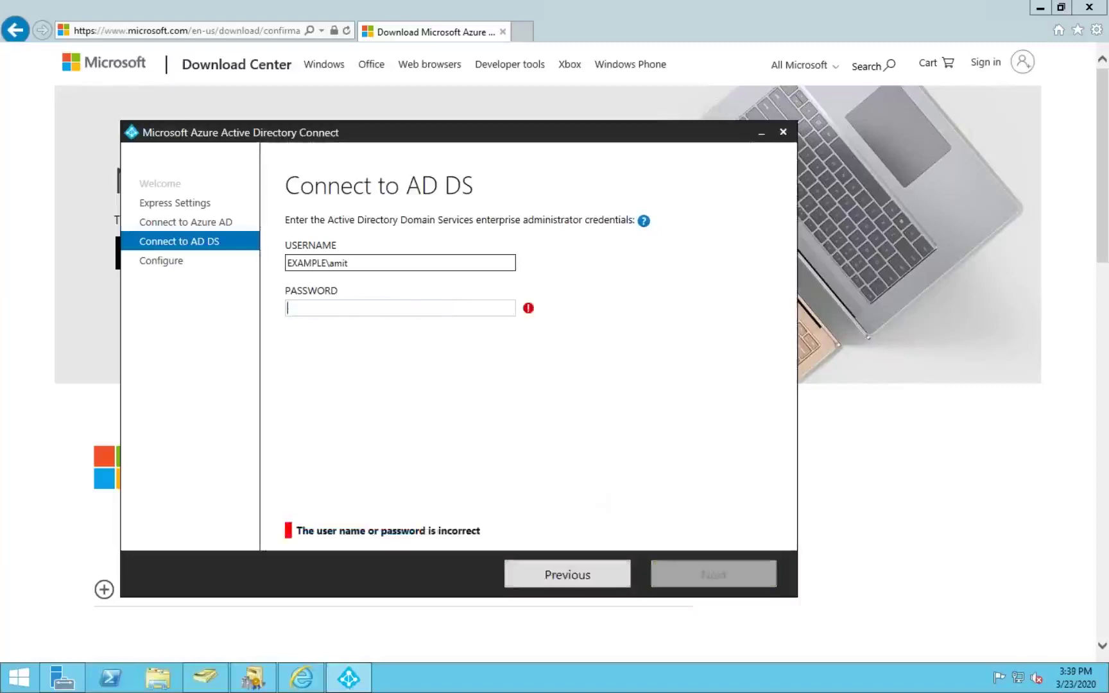
type("•••••••••••••")
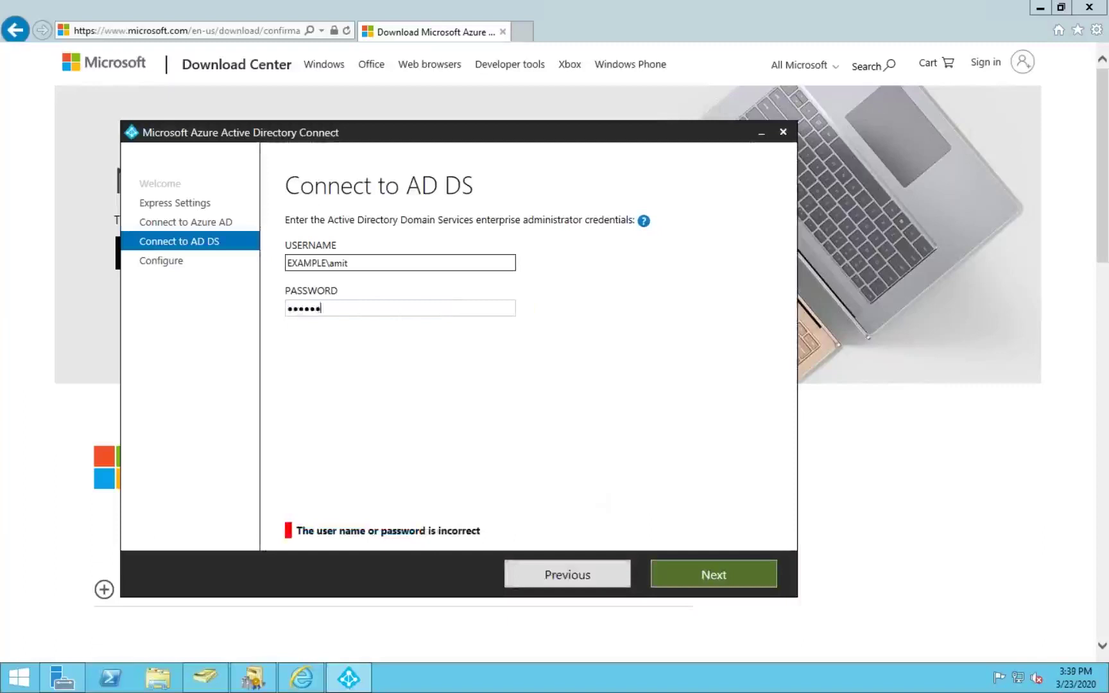
type("•")
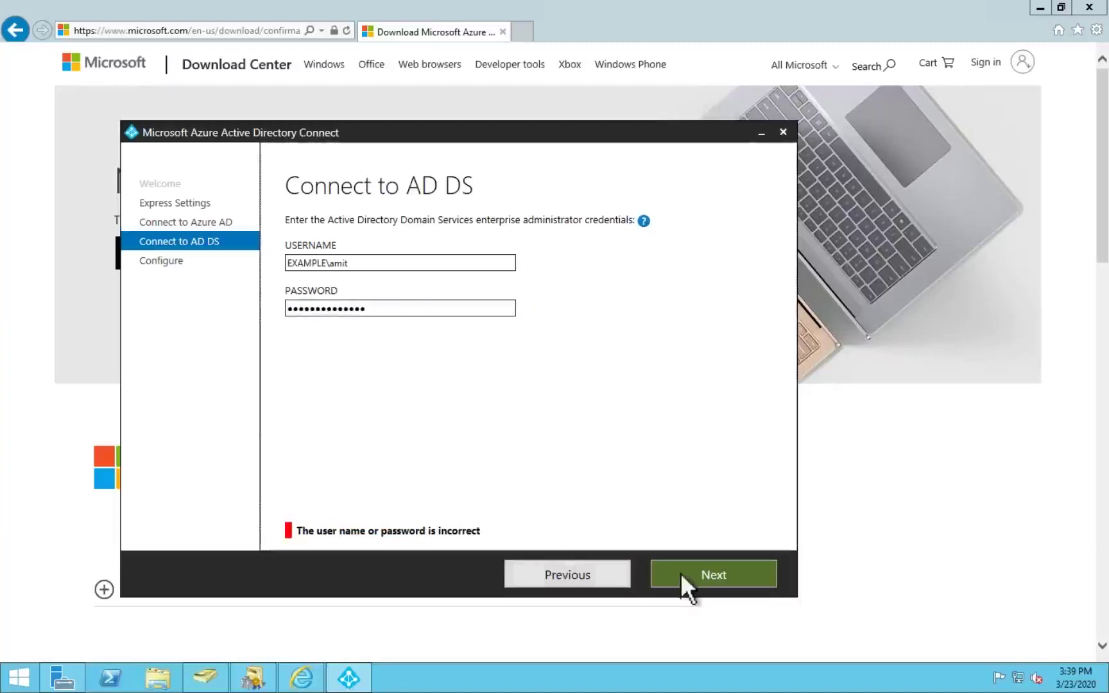
left_click(681, 573)
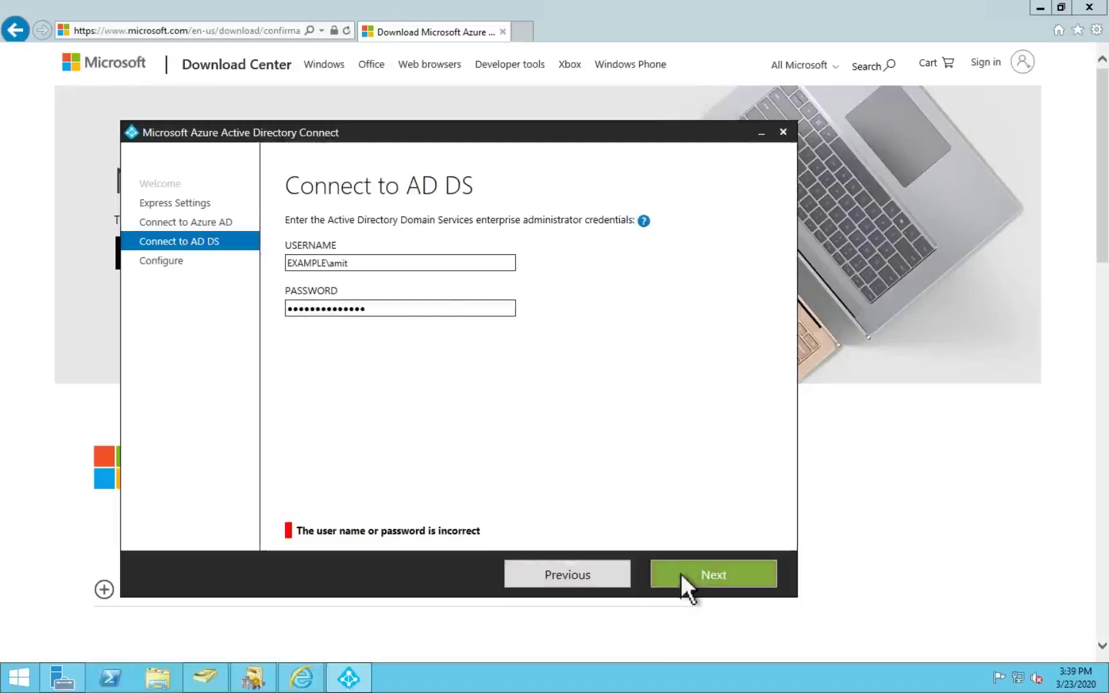
left_click(448, 262)
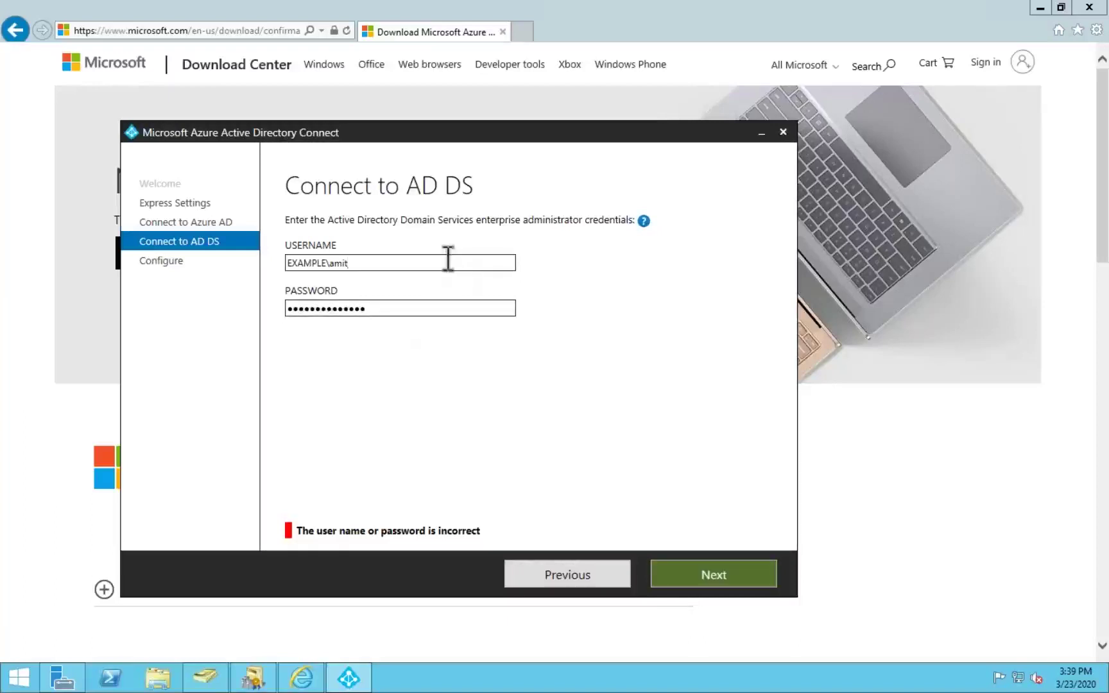
left_click(414, 310)
key("ctrl+a")
key("End")
type("***")
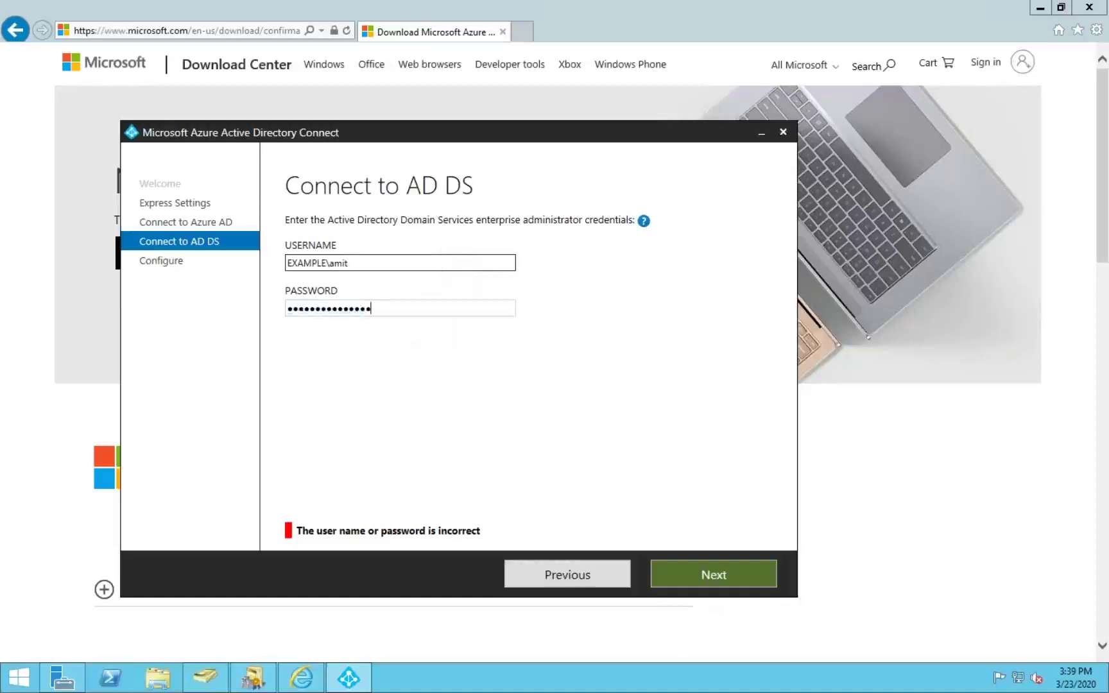
type("***********")
key("ctrl+a")
type("**********")
key("BackSpace")
key("BackSpace")
key("BackSpace")
key("BackSpace")
key("BackSpace")
key("BackSpace")
key("BackSpace")
key("BackSpace")
key("BackSpace")
key("BackSpace")
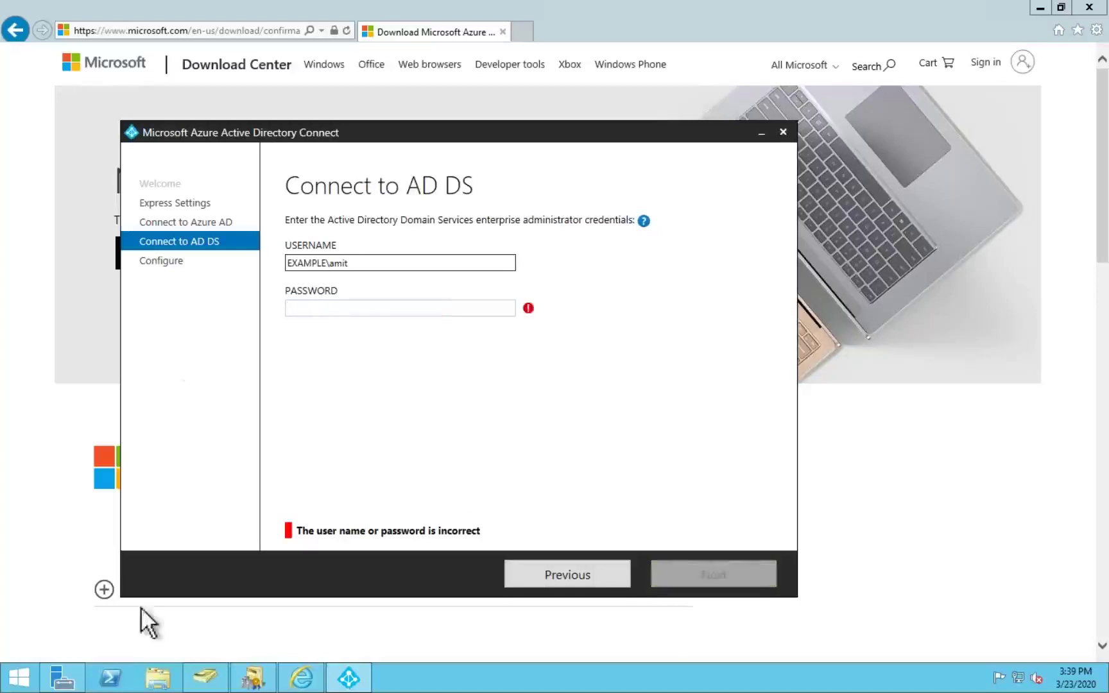
Step: In Active Directory Users and Computers, start a password reset on the administrator account
mouse_move(262, 681)
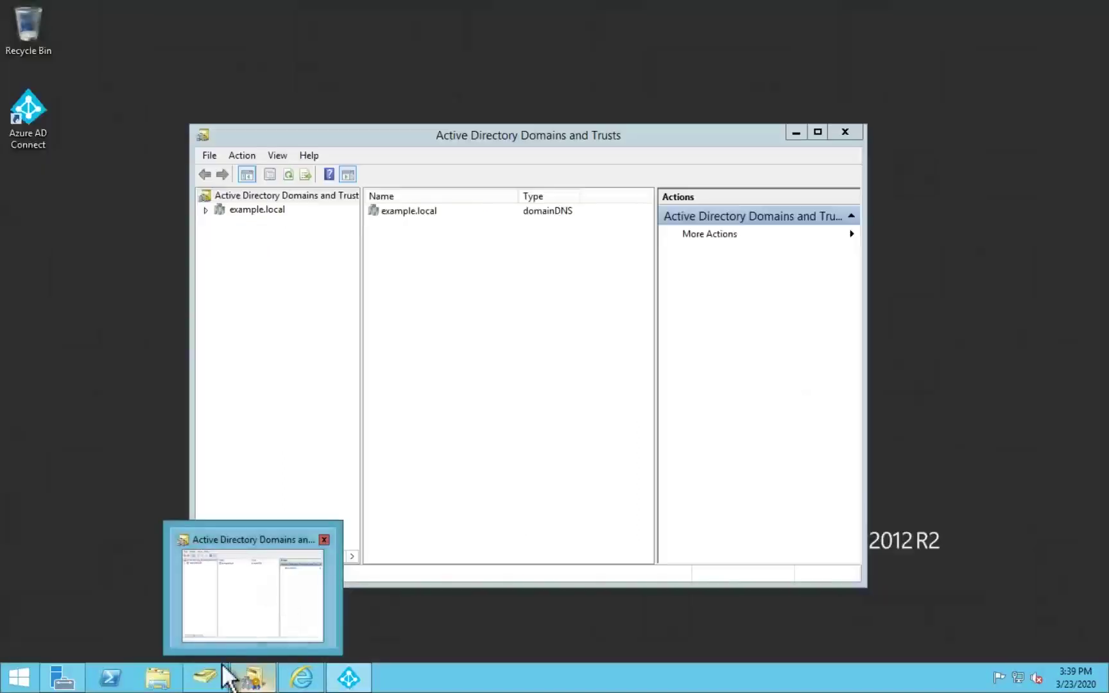
left_click(223, 603)
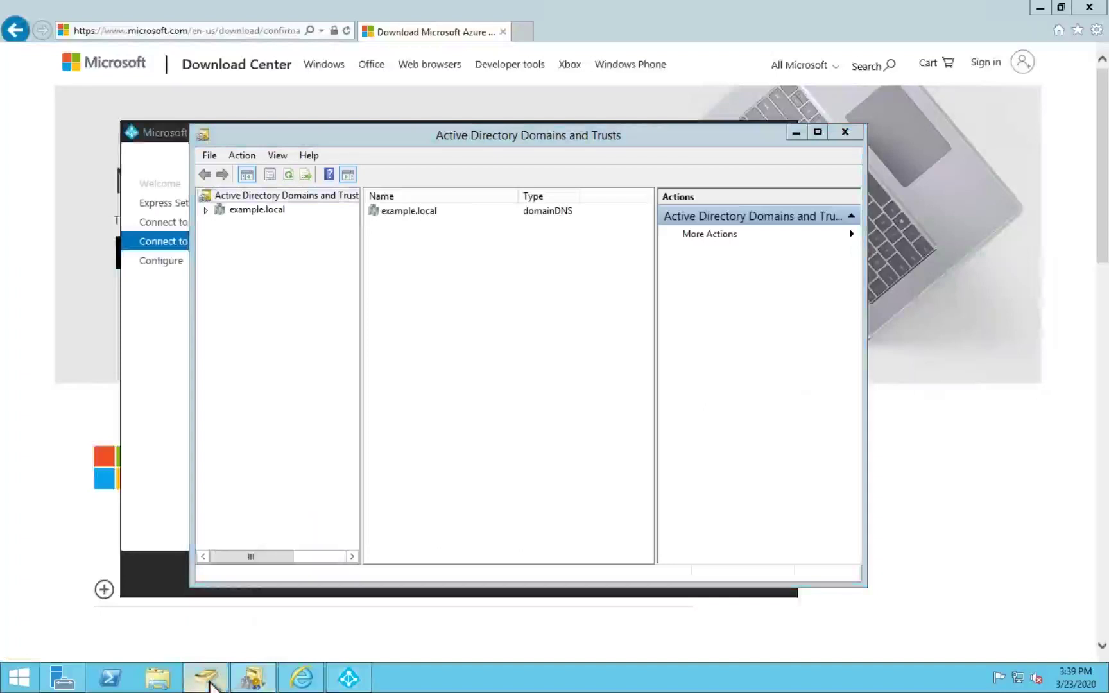
left_click(208, 682)
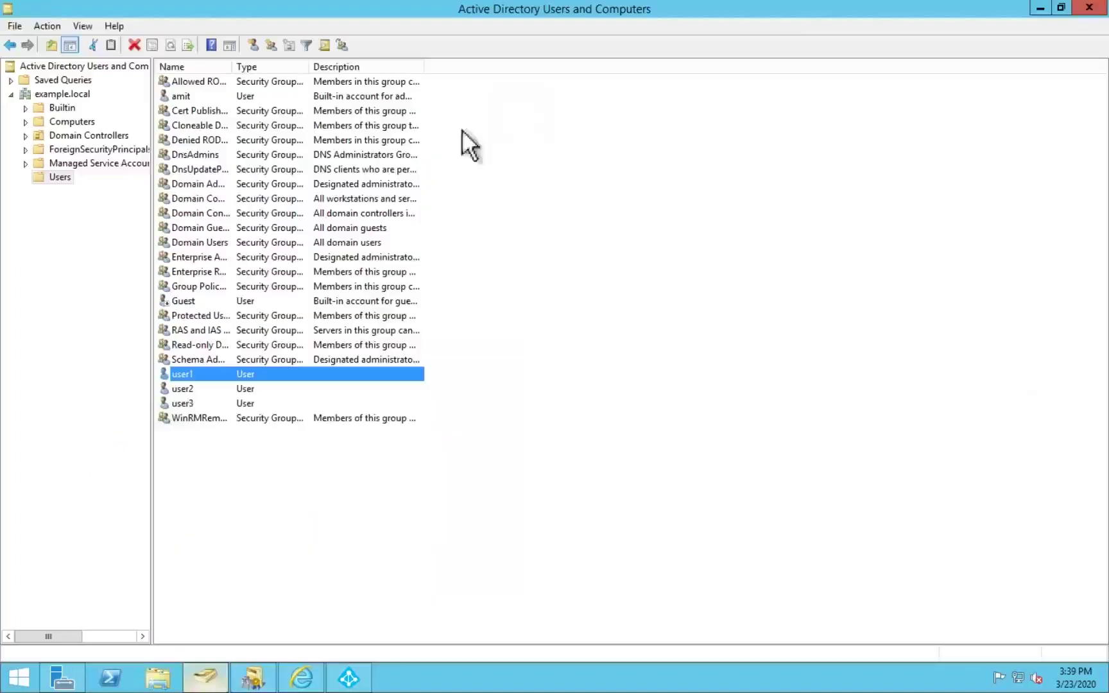
left_click(215, 95)
right_click(215, 95)
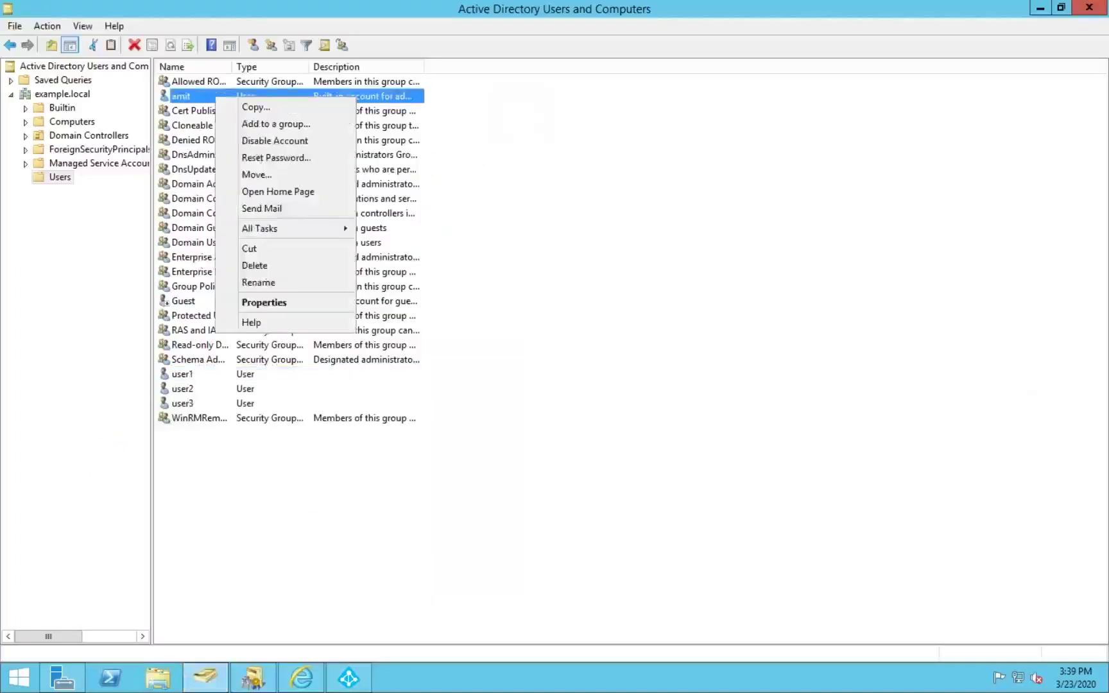
left_click(270, 157)
Step: Enter the new password, untick forced change at next logon, unlock the account, and confirm
type("•••••")
key("BackSpace")
key("BackSpace")
key("BackSpace")
key("BackSpace")
key("BackSpace")
type("••••••••")
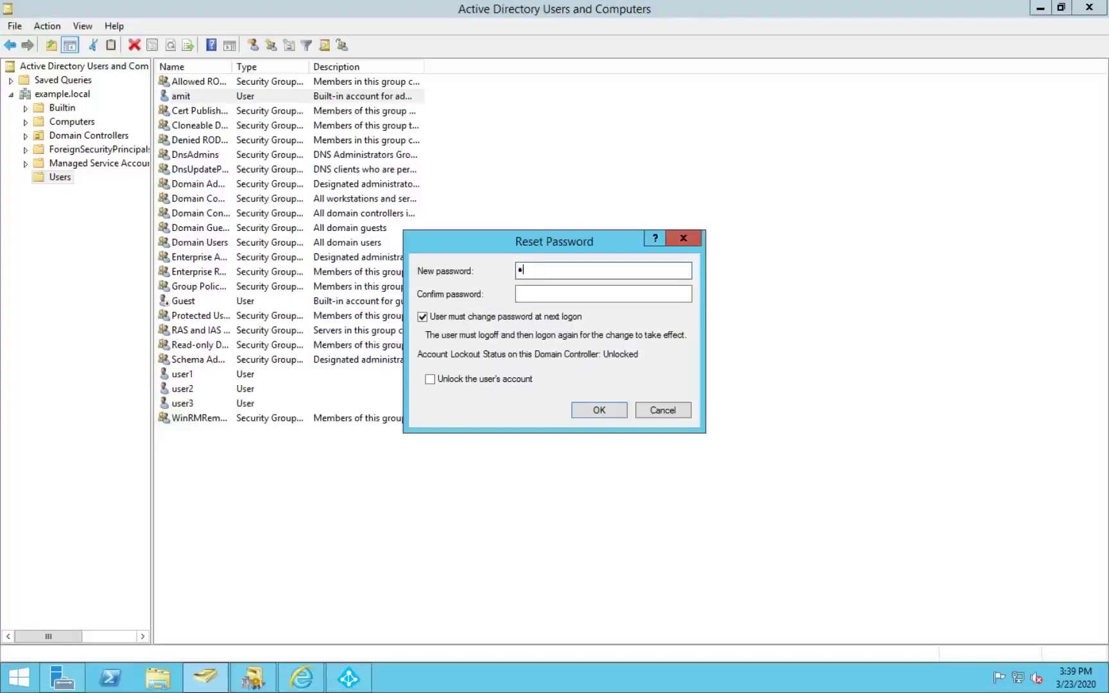
key("BackSpace")
key("BackSpace")
key("BackSpace")
key("BackSpace")
key("BackSpace")
key("BackSpace")
key("BackSpace")
key("BackSpace")
type("••••••••••••")
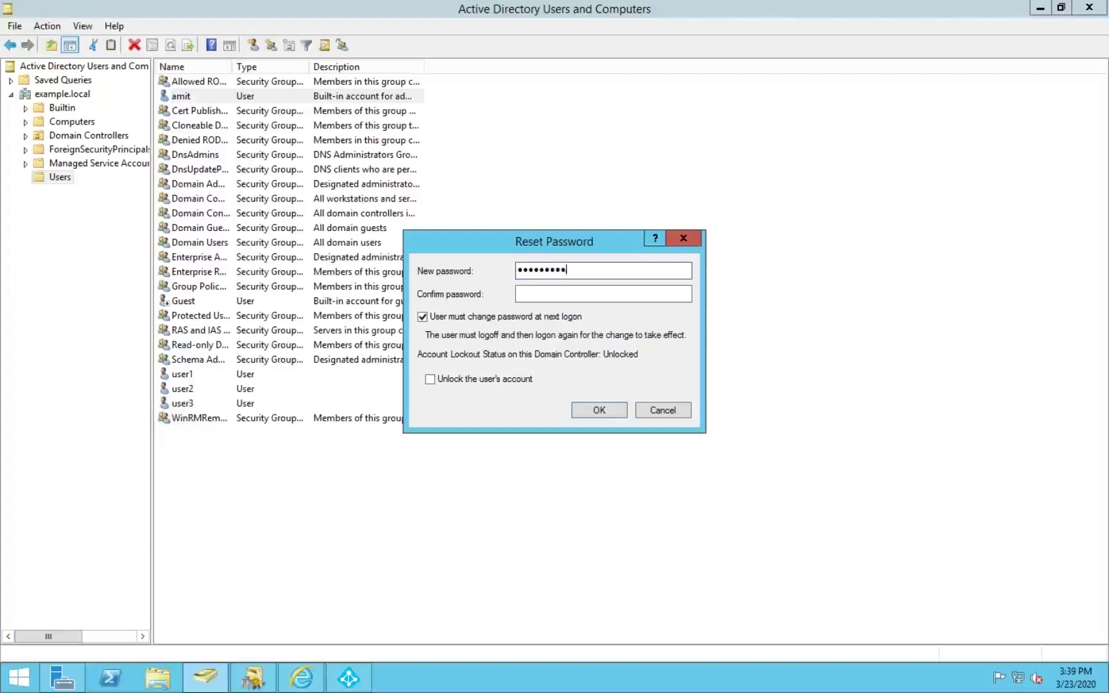
type("••••••••••••••••")
key("Tab")
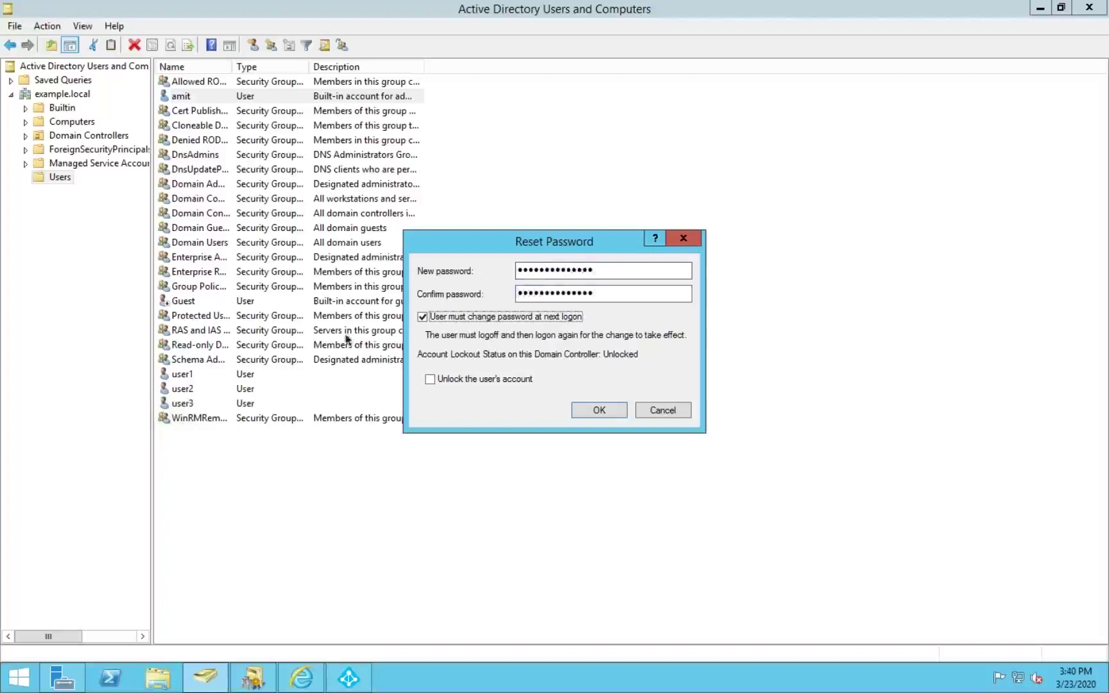
key("space")
left_click(503, 379)
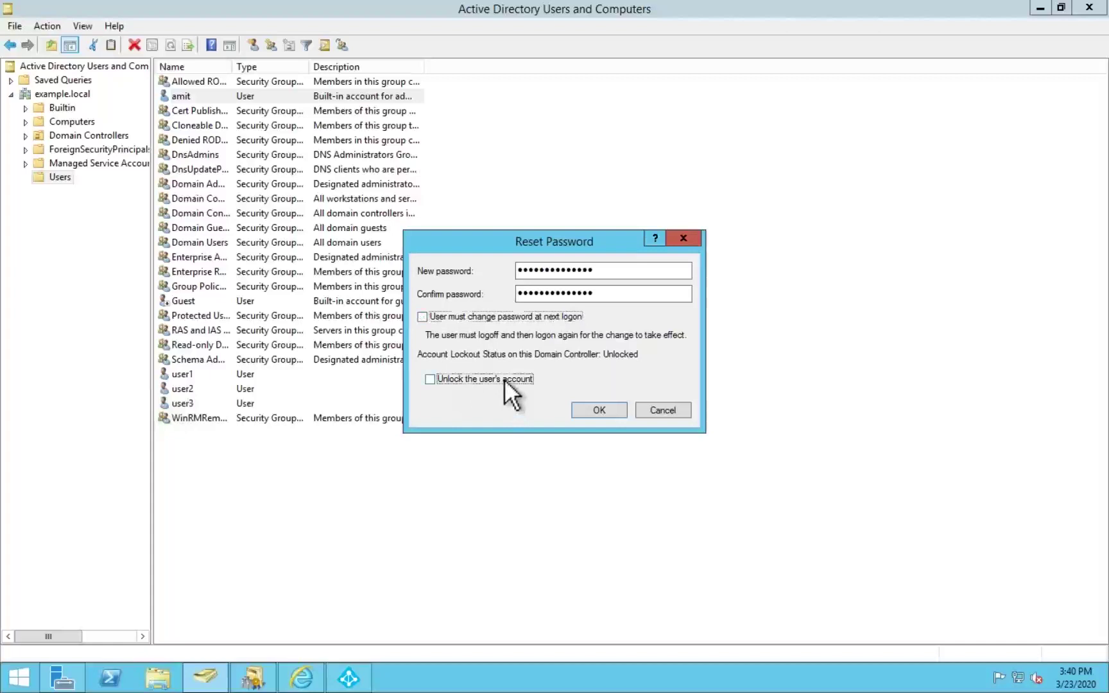
left_click(598, 412)
Step: Dismiss the reset confirmation and resubmit the domain admin password in Azure AD Connect
left_click(642, 394)
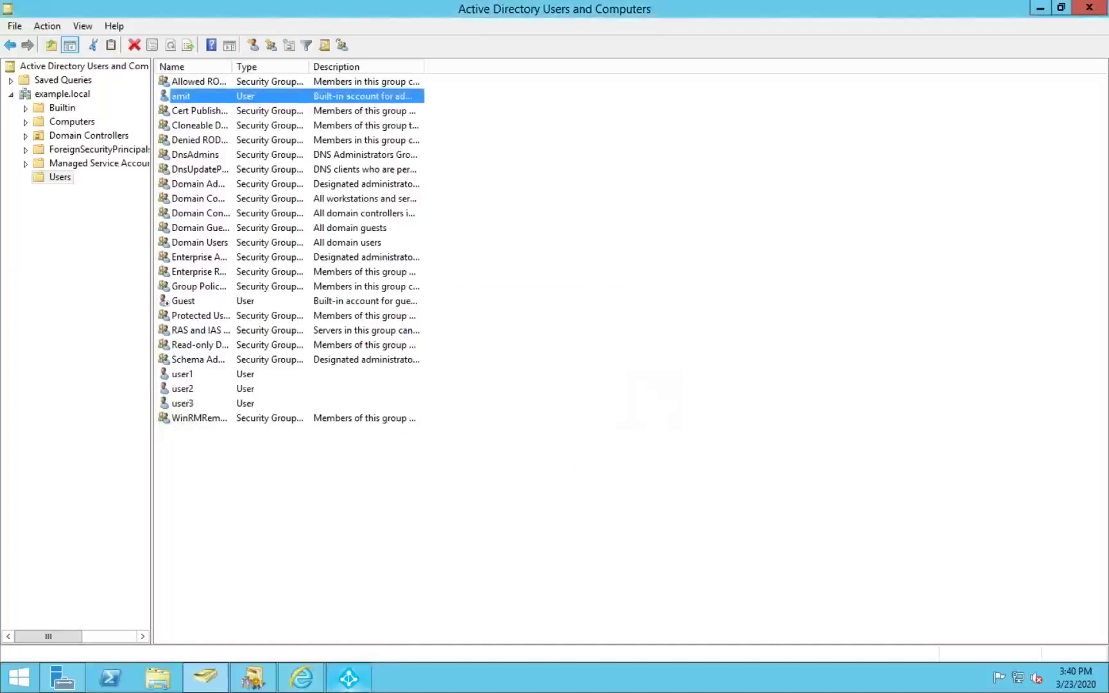
key("alt+Tab")
left_click(445, 306)
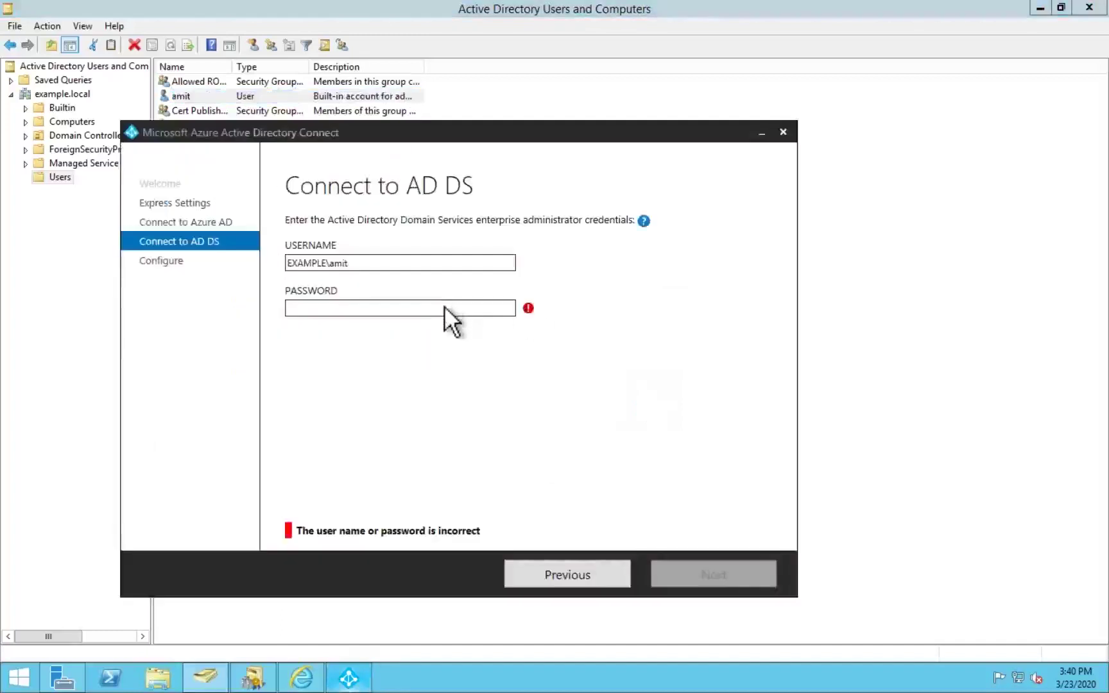
type("••••••••••")
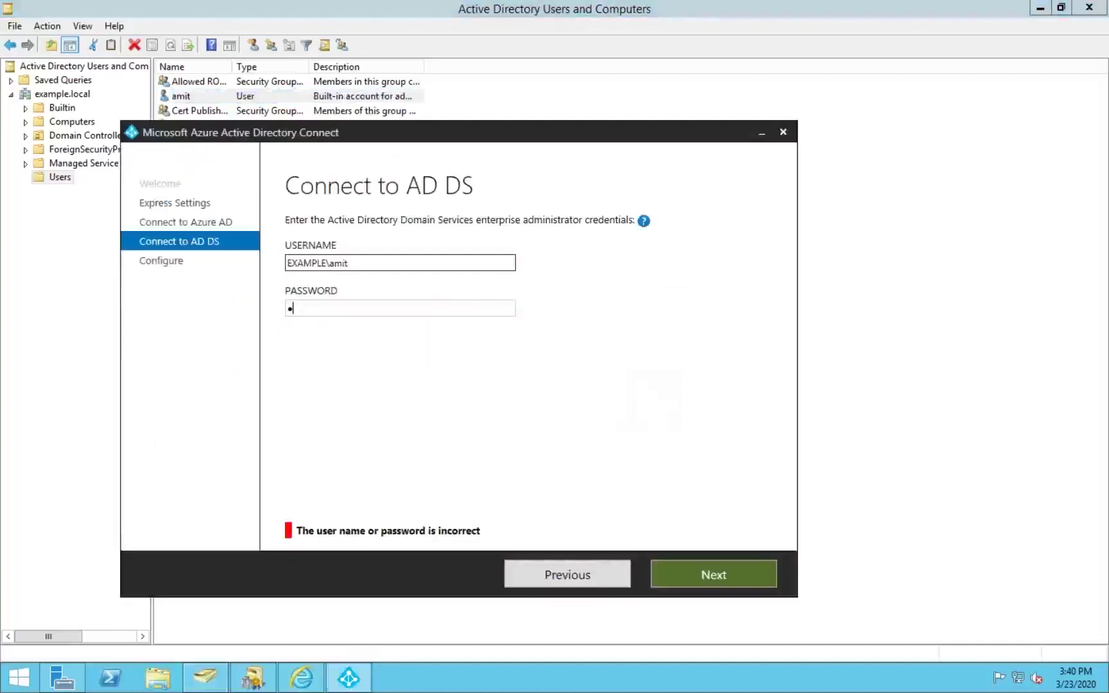
type("••••")
left_click(684, 567)
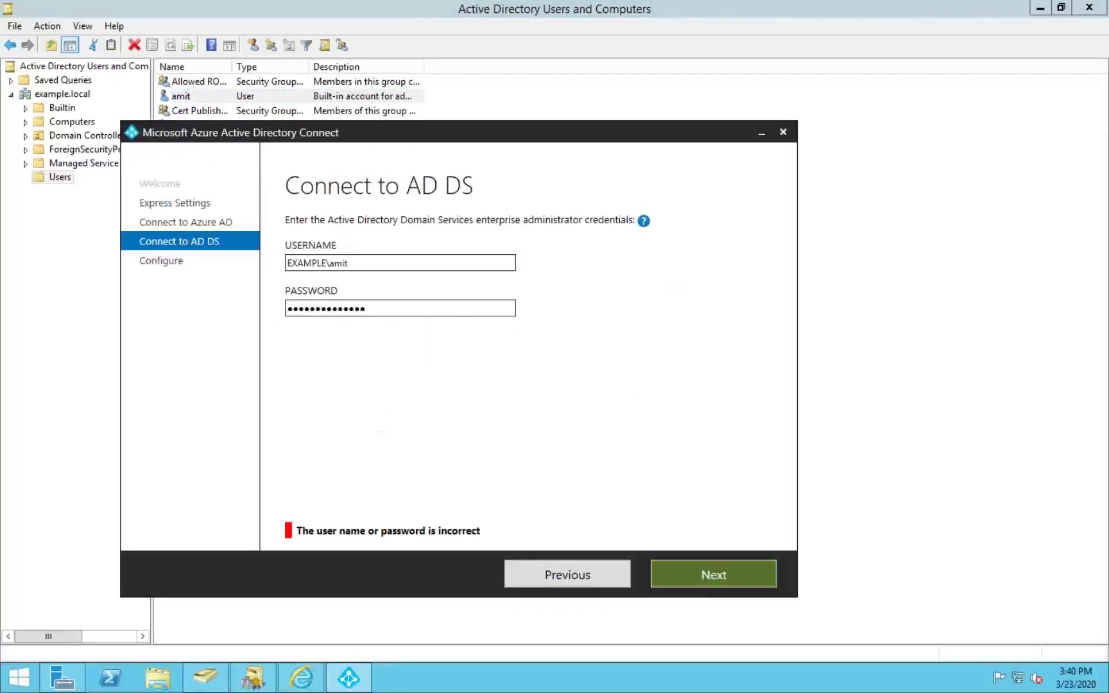
left_click(588, 569)
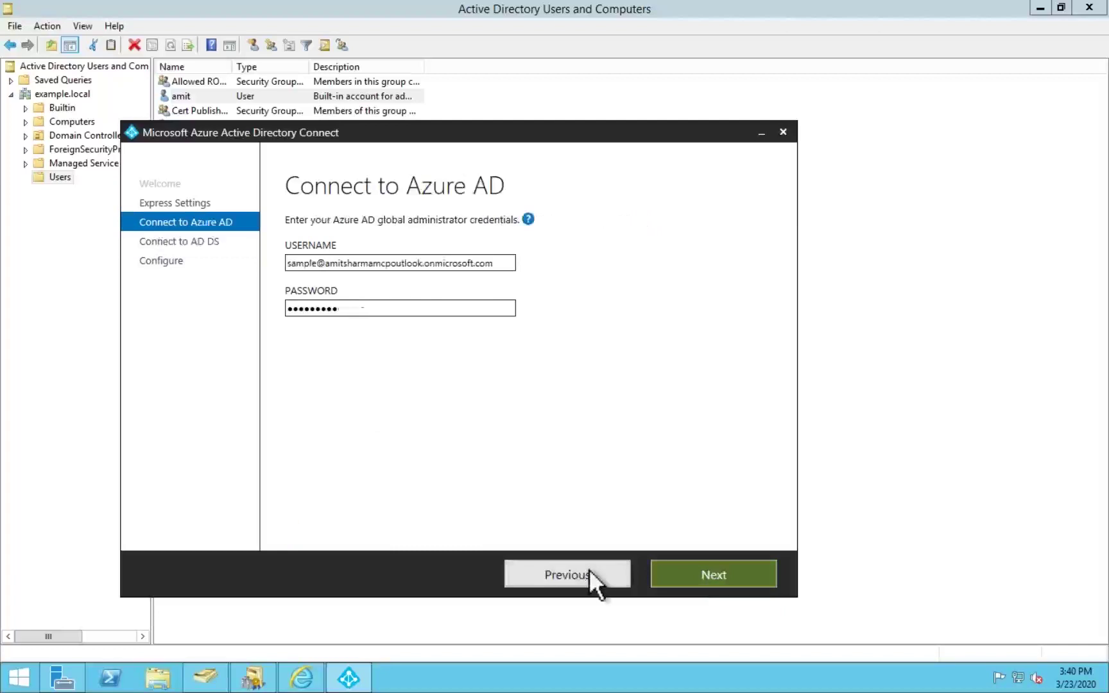
left_click(691, 575)
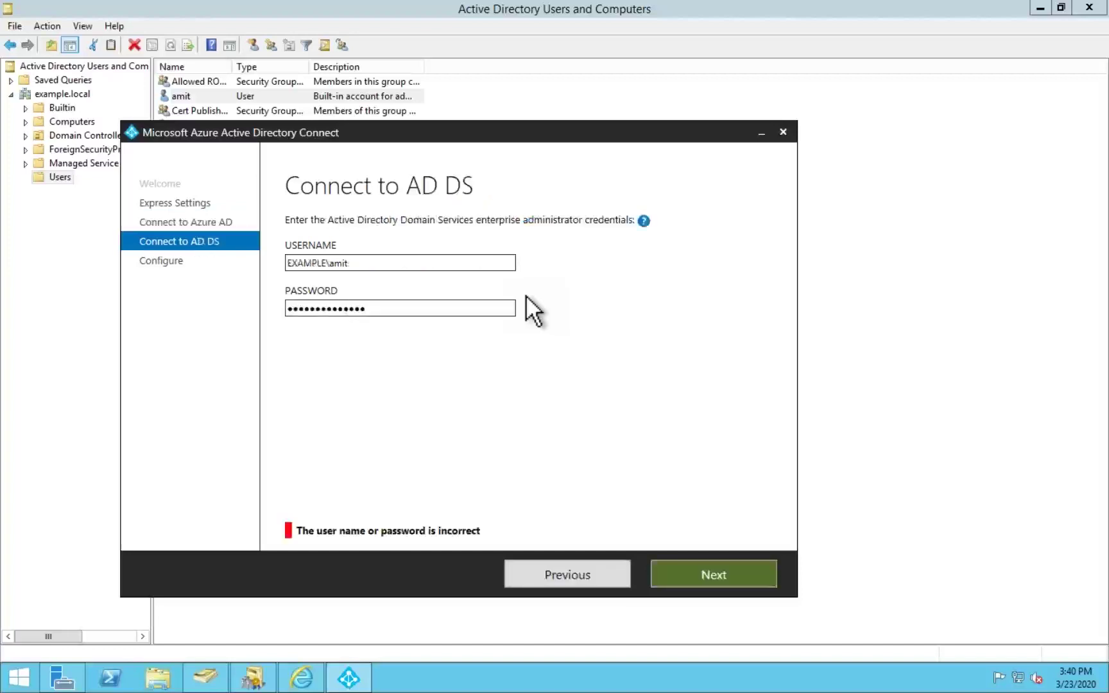
Step: Retype the password to reach sign-in configuration and refresh the UPN suffix status
key("ctrl+a")
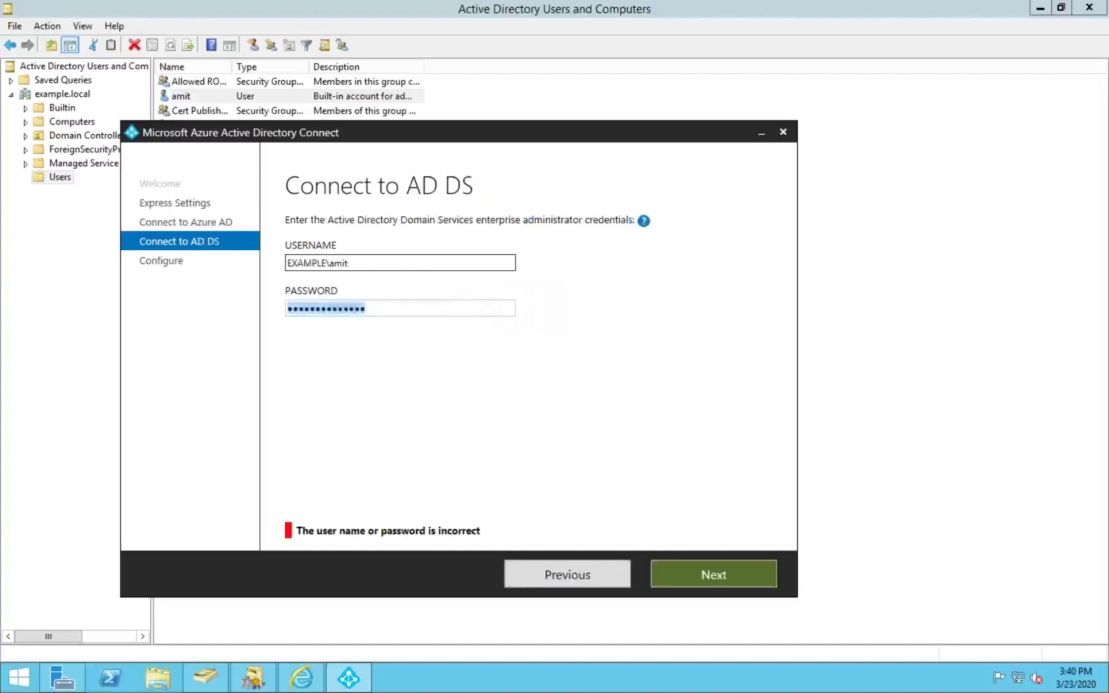
type("*******")
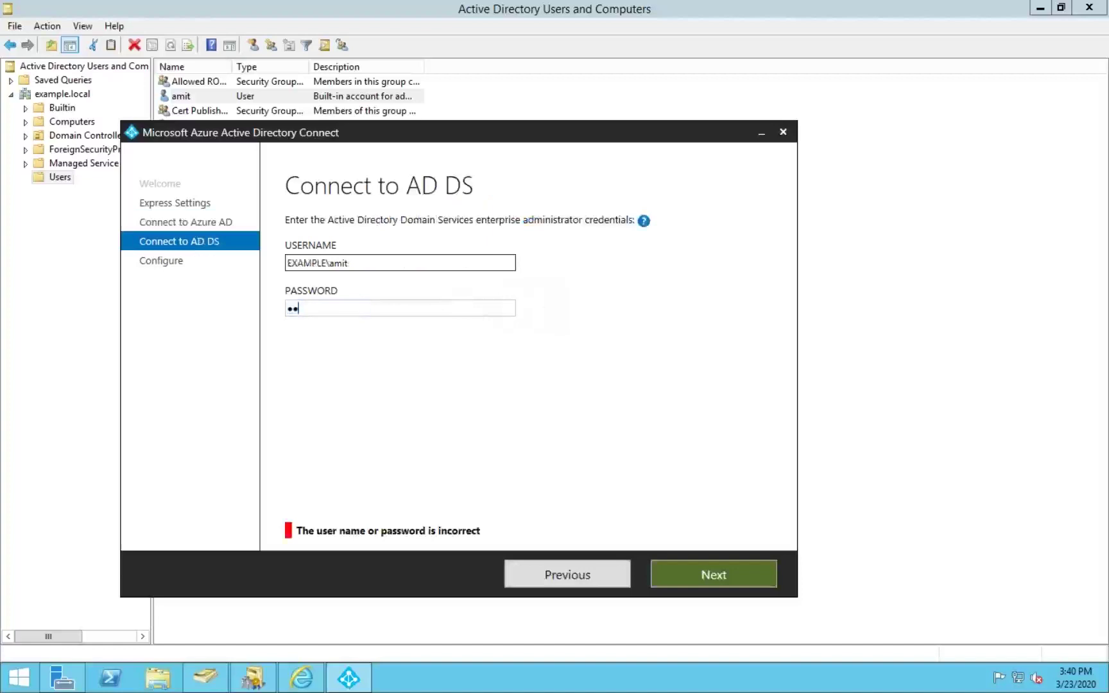
type("*******")
left_click(726, 583)
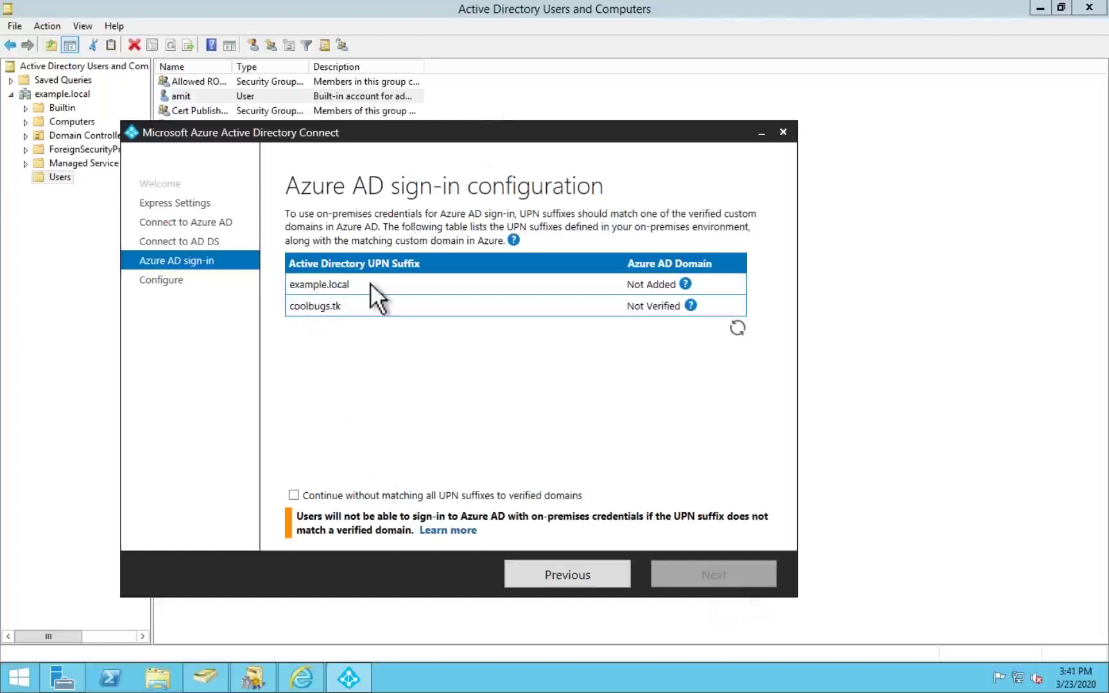
left_click(738, 328)
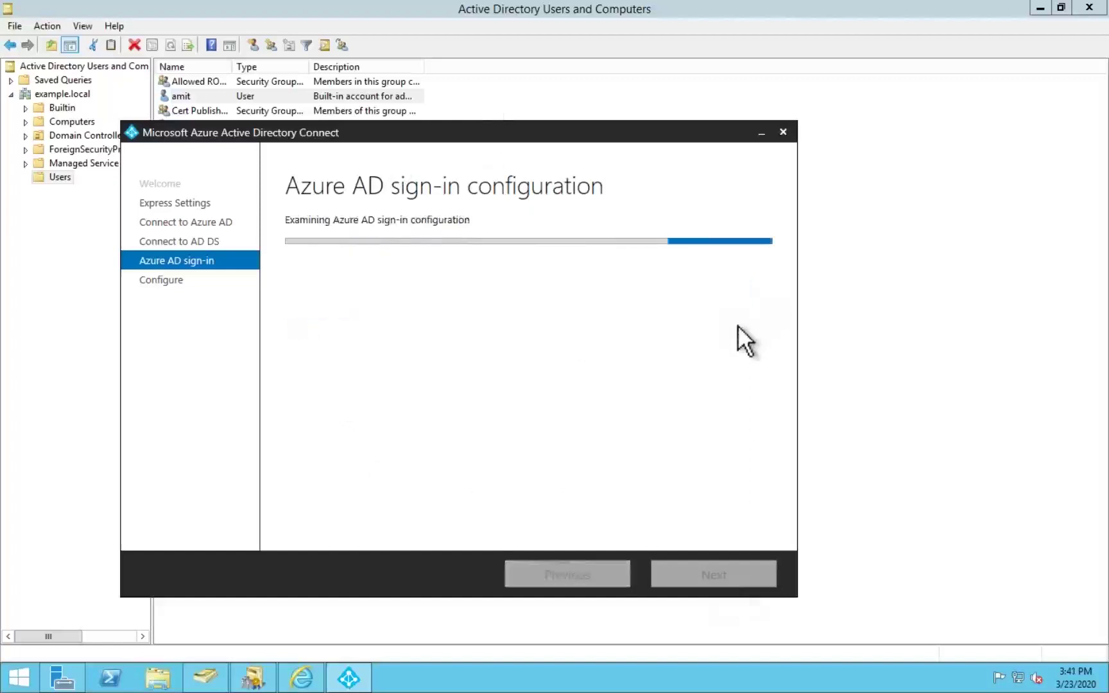
left_click(738, 326)
key("ctrl+Left")
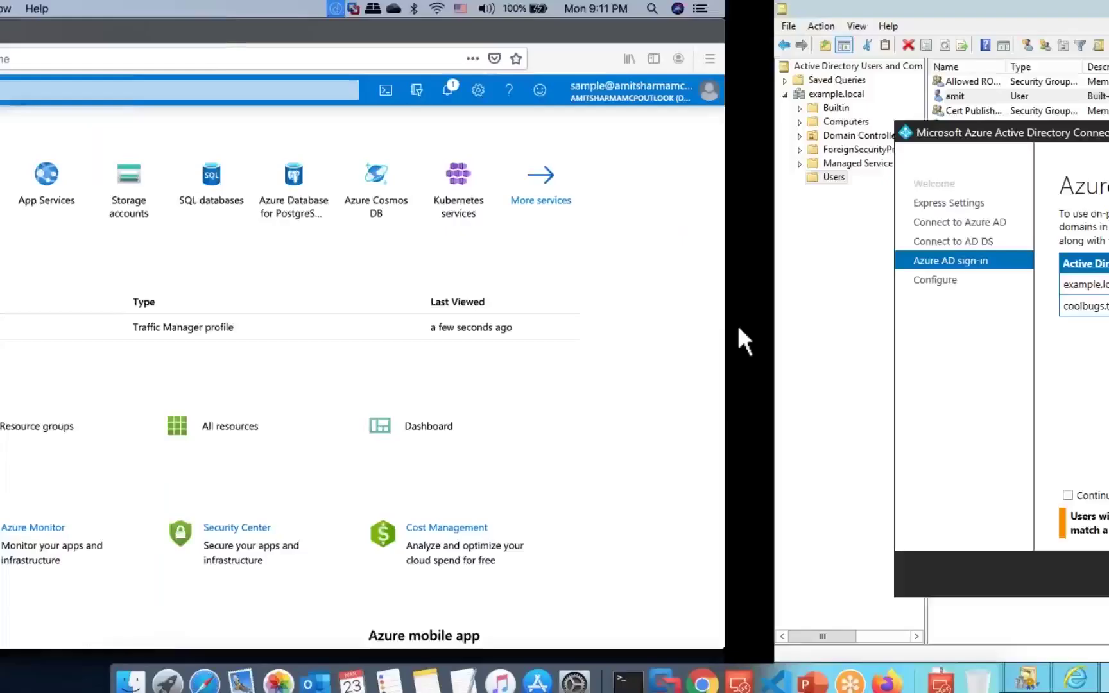
Step: Open Custom domain names under Azure Active Directory in the portal
left_click(701, 684)
left_click(23, 108)
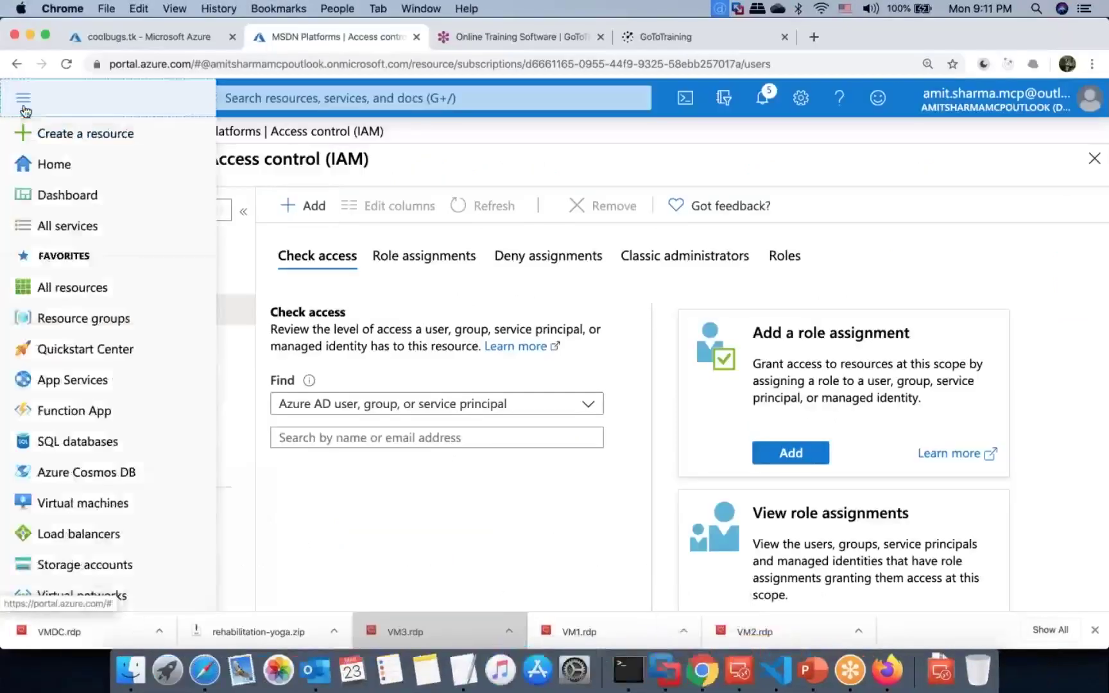
scroll(86, 565, "down", 2)
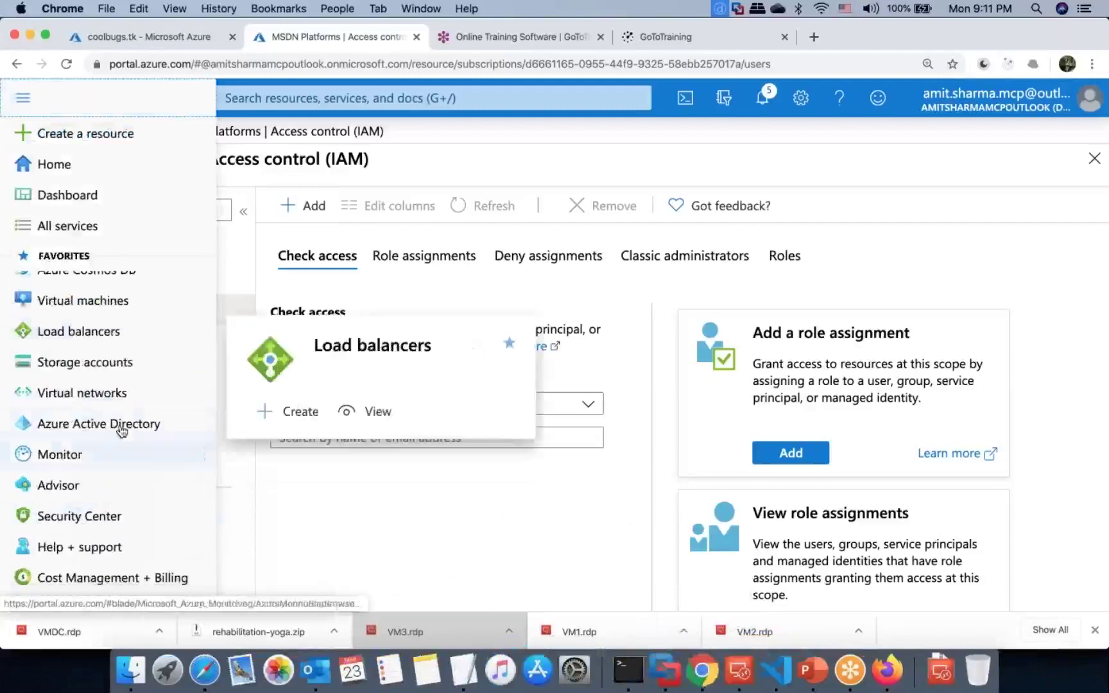
left_click(122, 425)
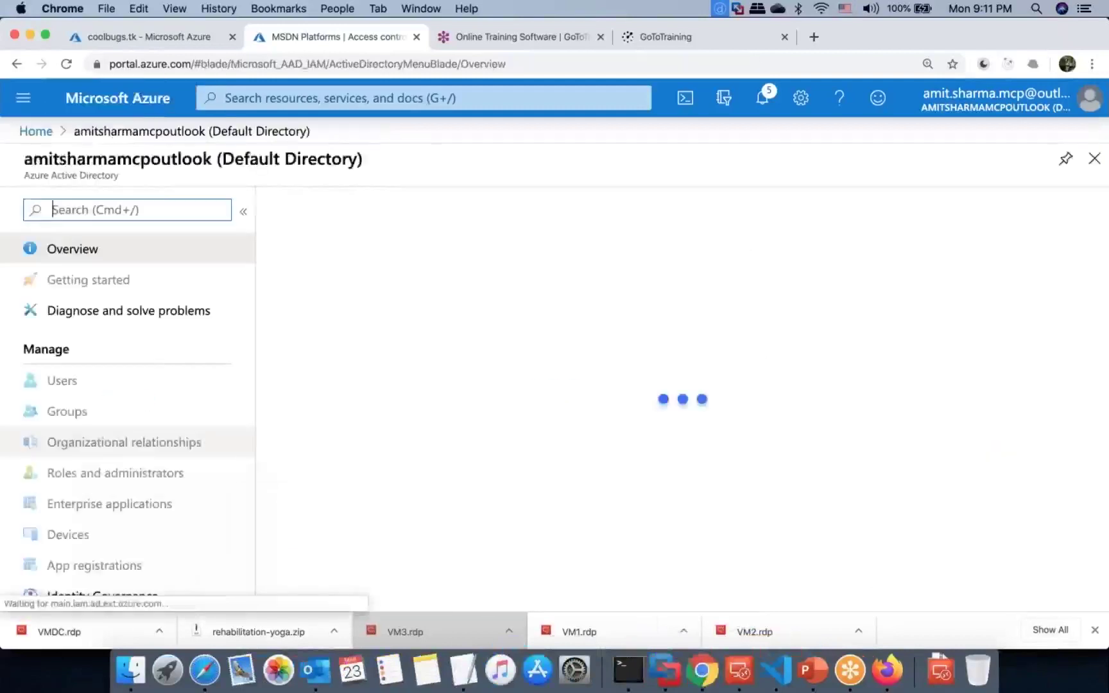
scroll(120, 402, "down", 5)
left_click(107, 462)
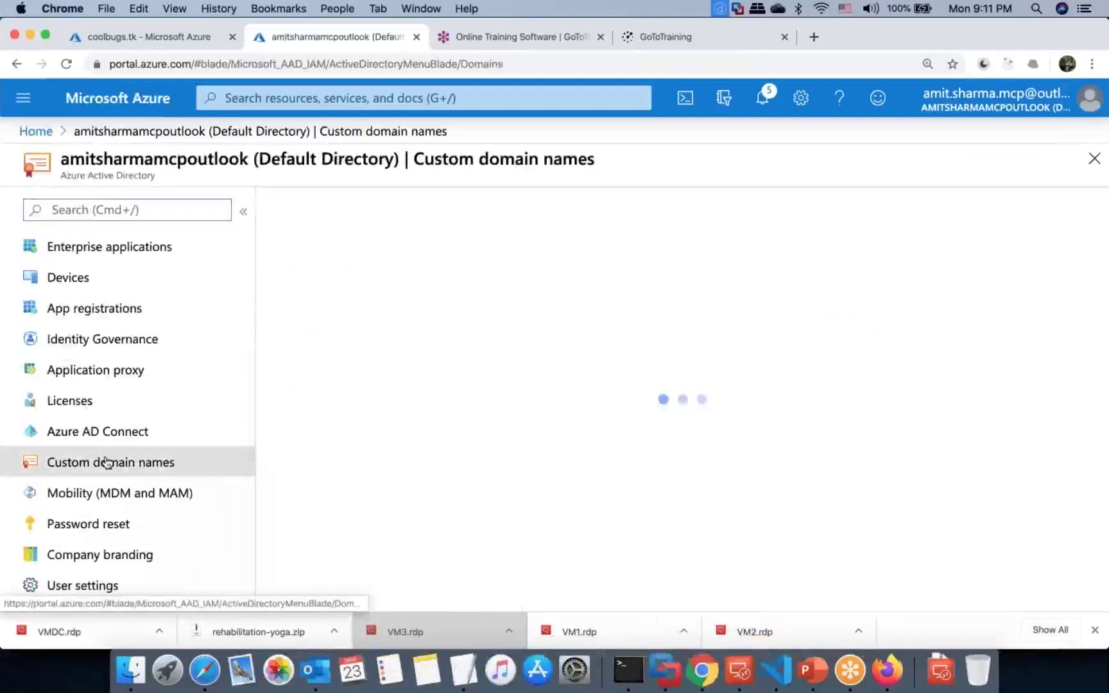
Step: Verify coolbugs.tk and refresh the wizard's UPN suffix list to show it Verified
left_click(738, 432)
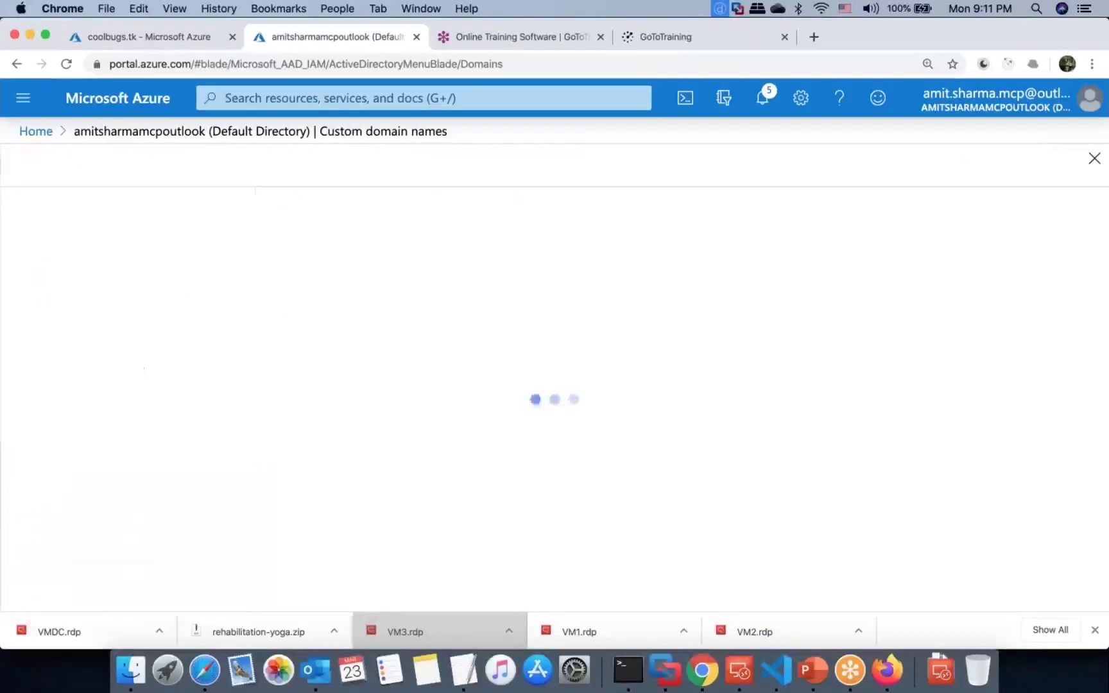
left_click(79, 574)
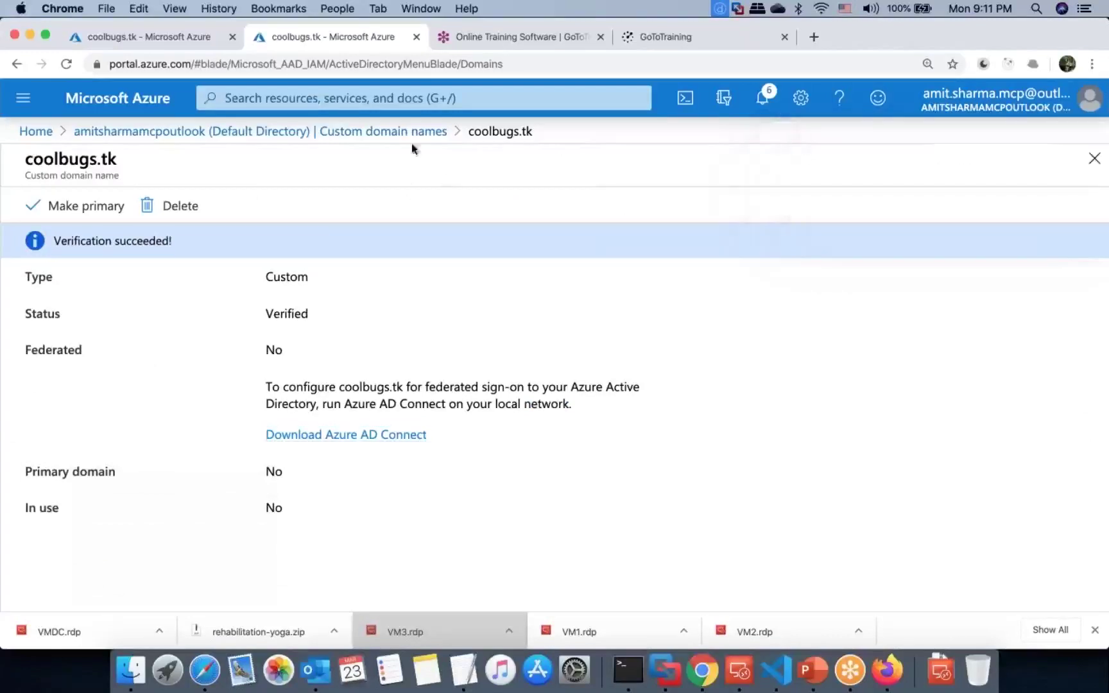
left_click(385, 131)
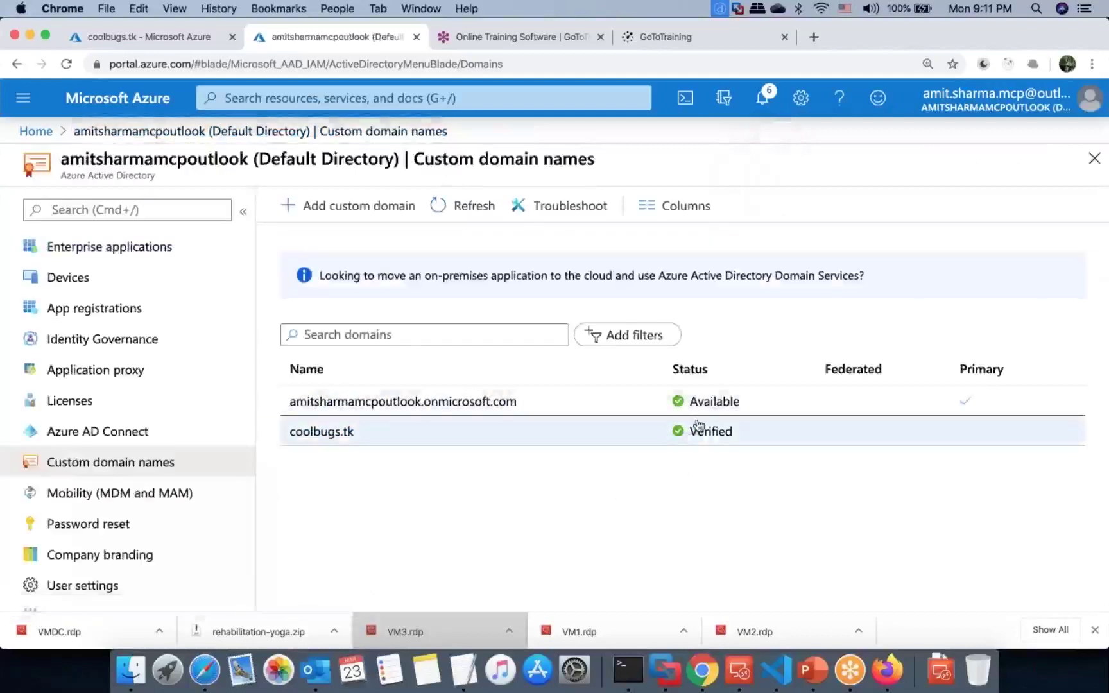
key("ctrl+Right")
left_click(738, 329)
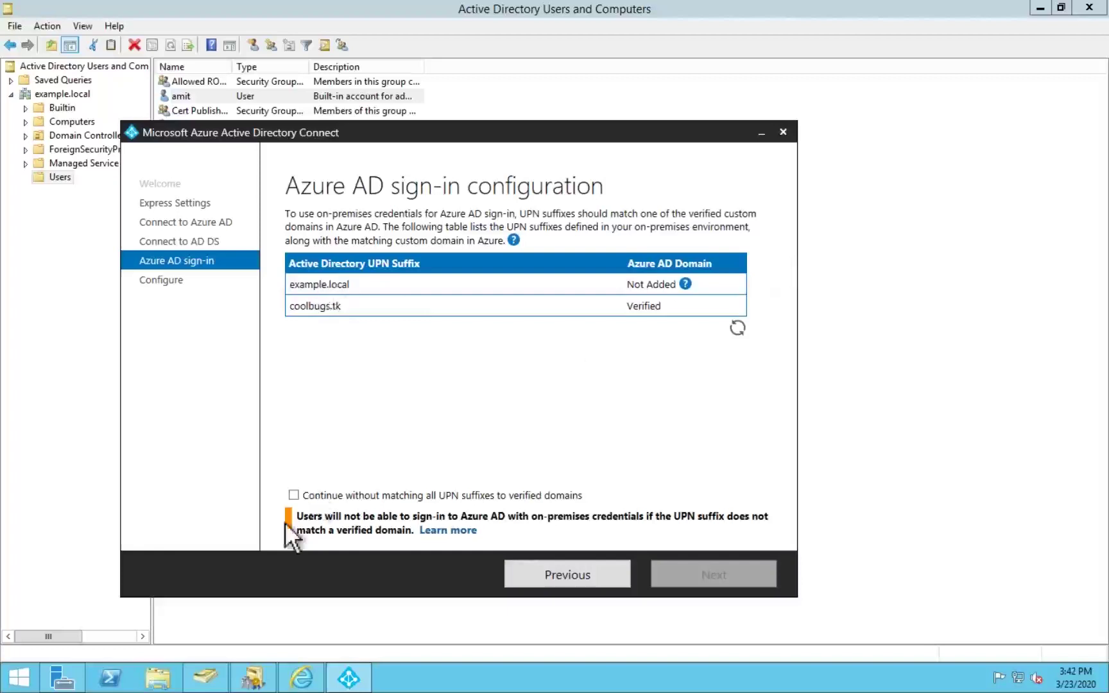
Step: Tick 'Continue without matching all UPN suffixes' and launch the synchronization install
left_click(322, 495)
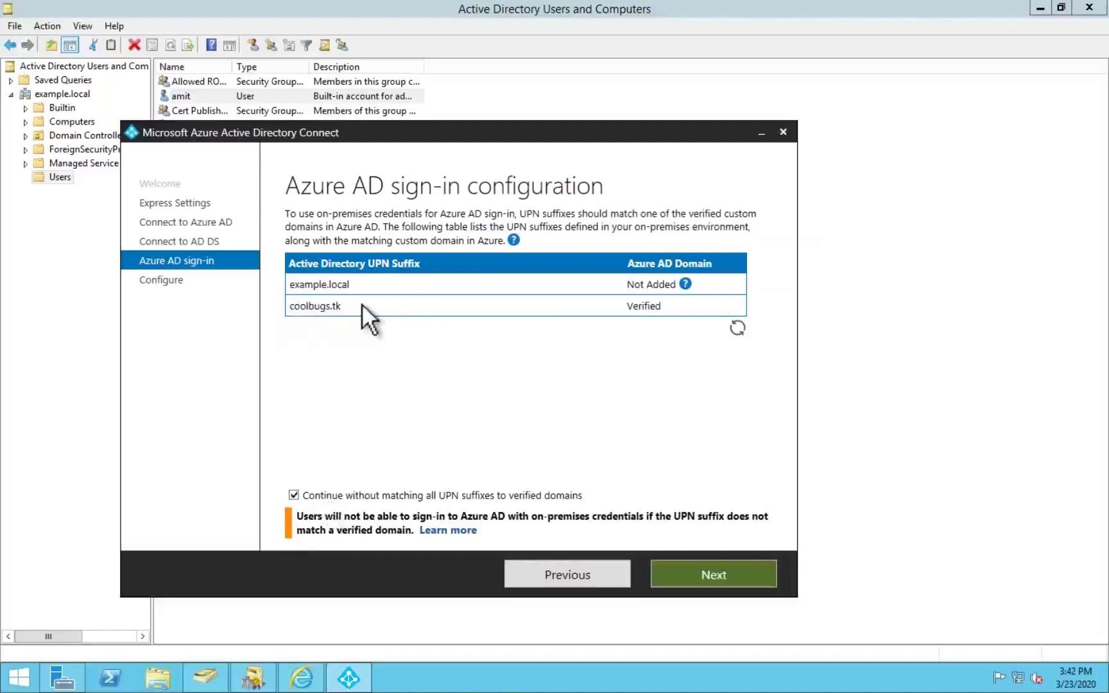
left_click(716, 583)
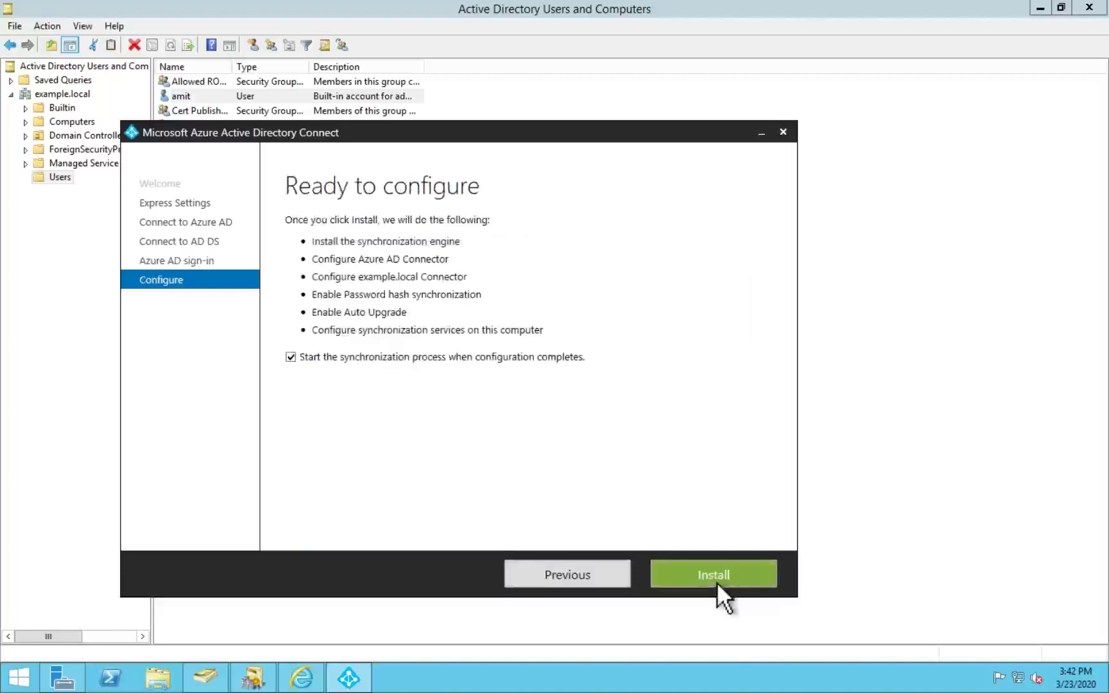
left_click(713, 575)
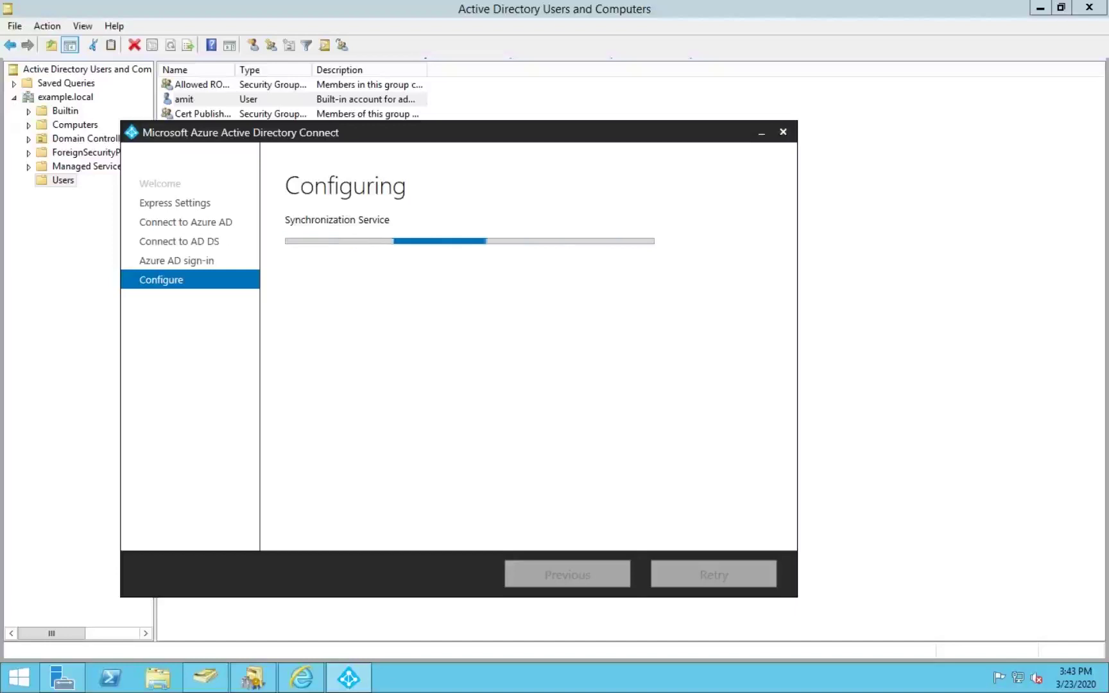
key("ctrl+Left")
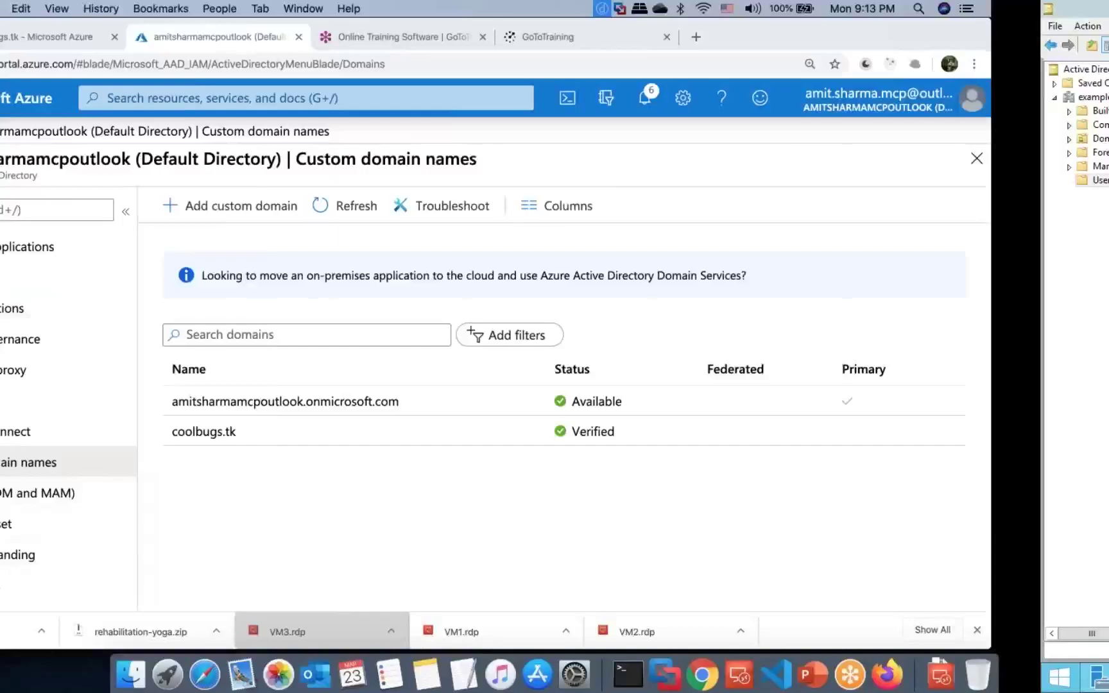
Step: In the draw.io diagram, add 'One-way' to the Explicit Trust Relation label
left_click(810, 37)
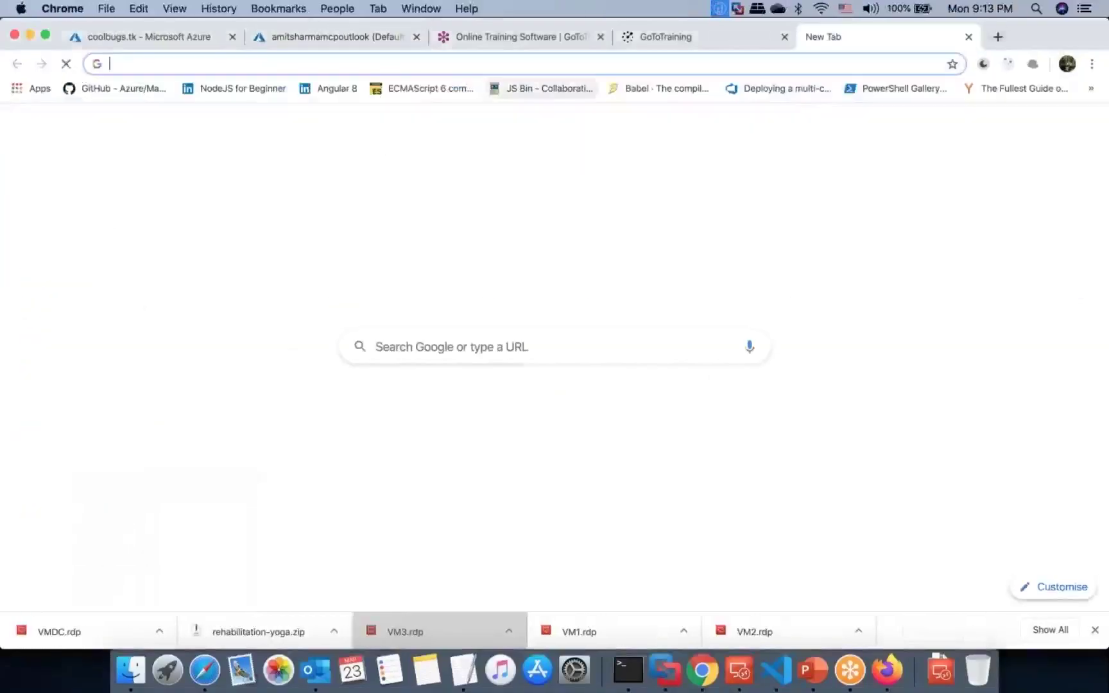
left_click(164, 35)
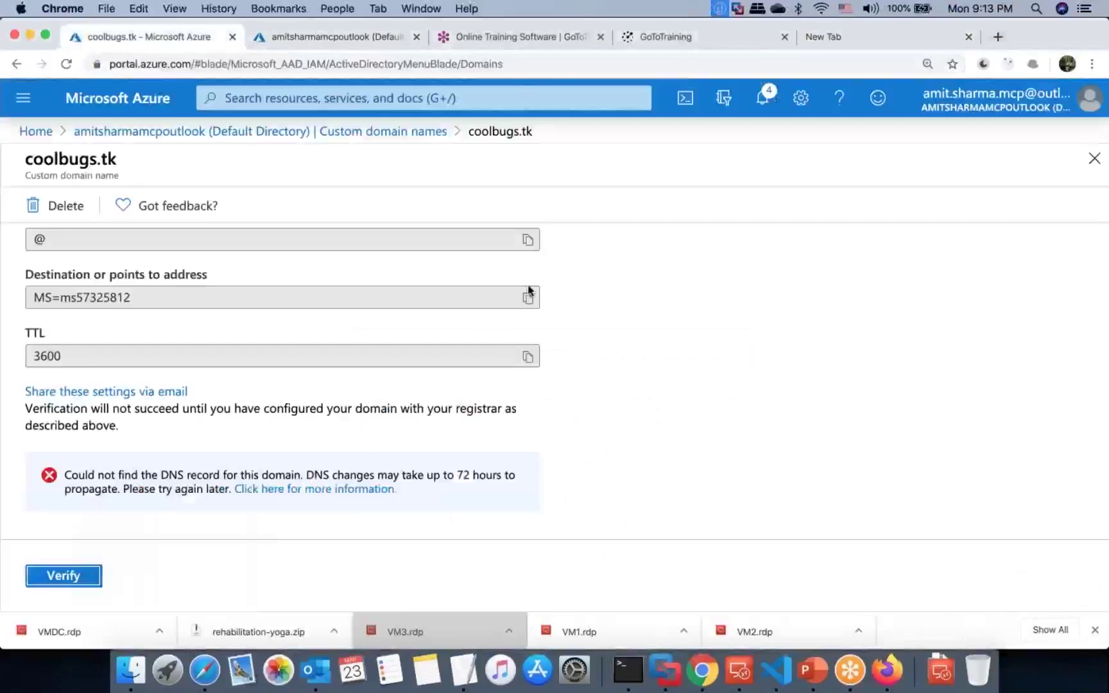
left_click(208, 658)
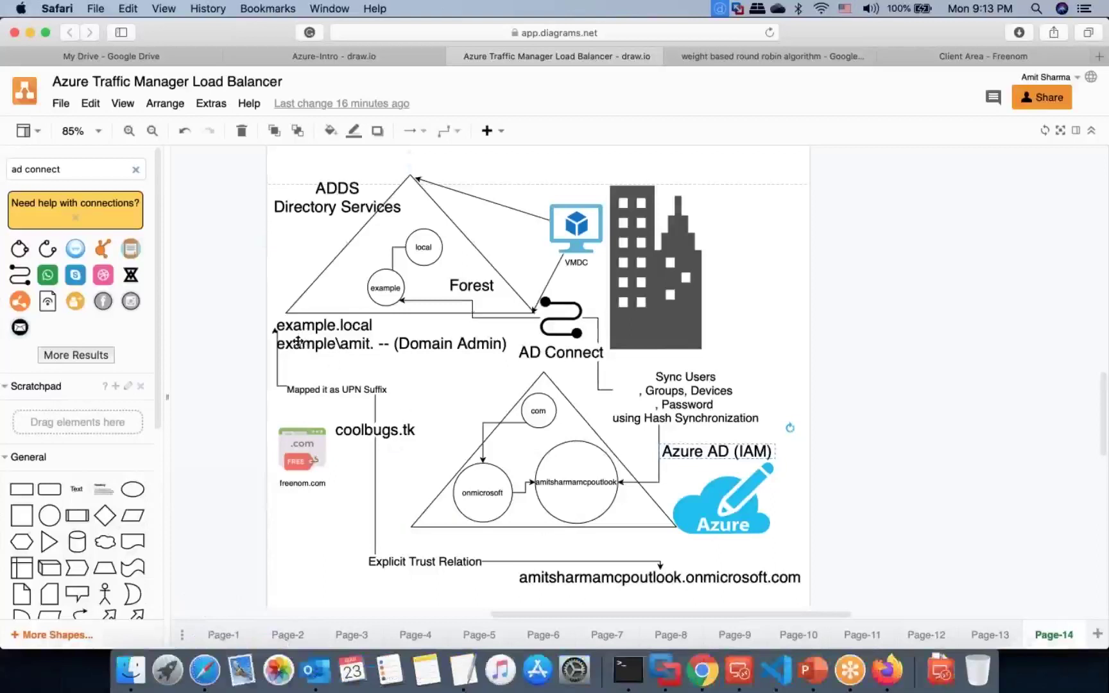
left_click(387, 563)
double_click(387, 562)
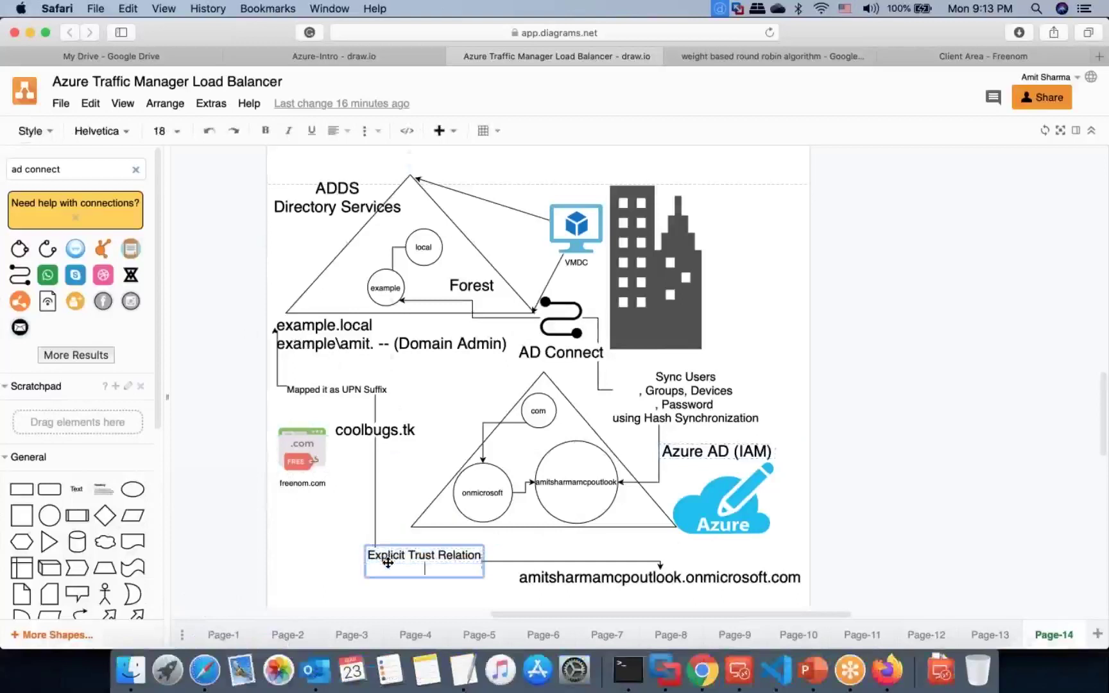
type("One-way")
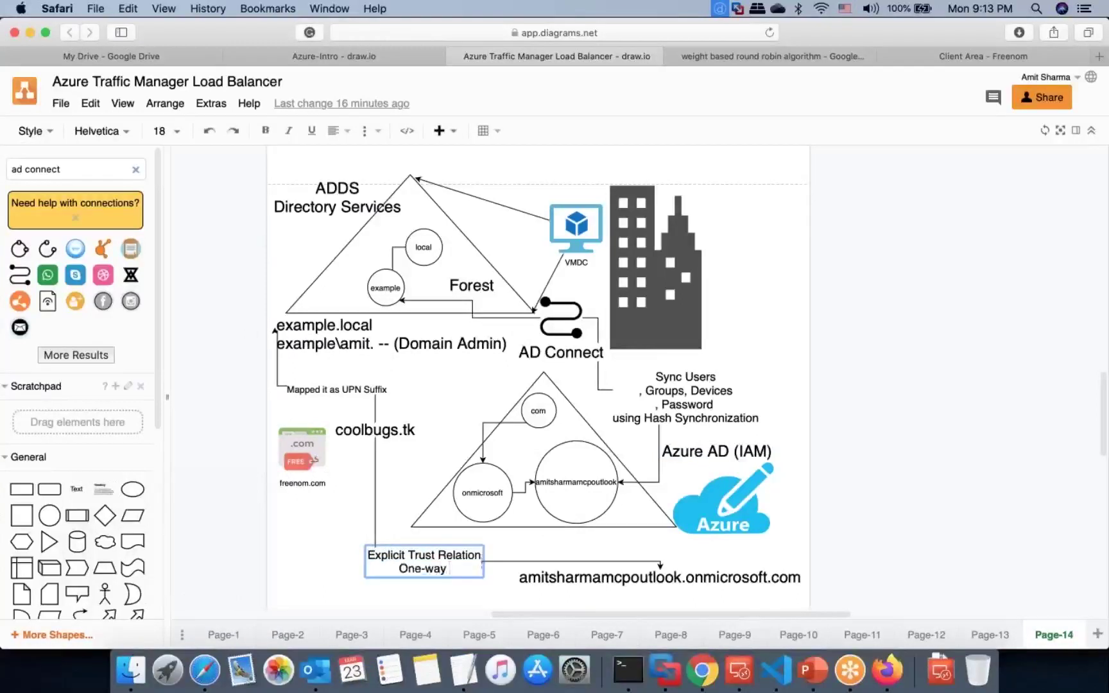
left_click(323, 600)
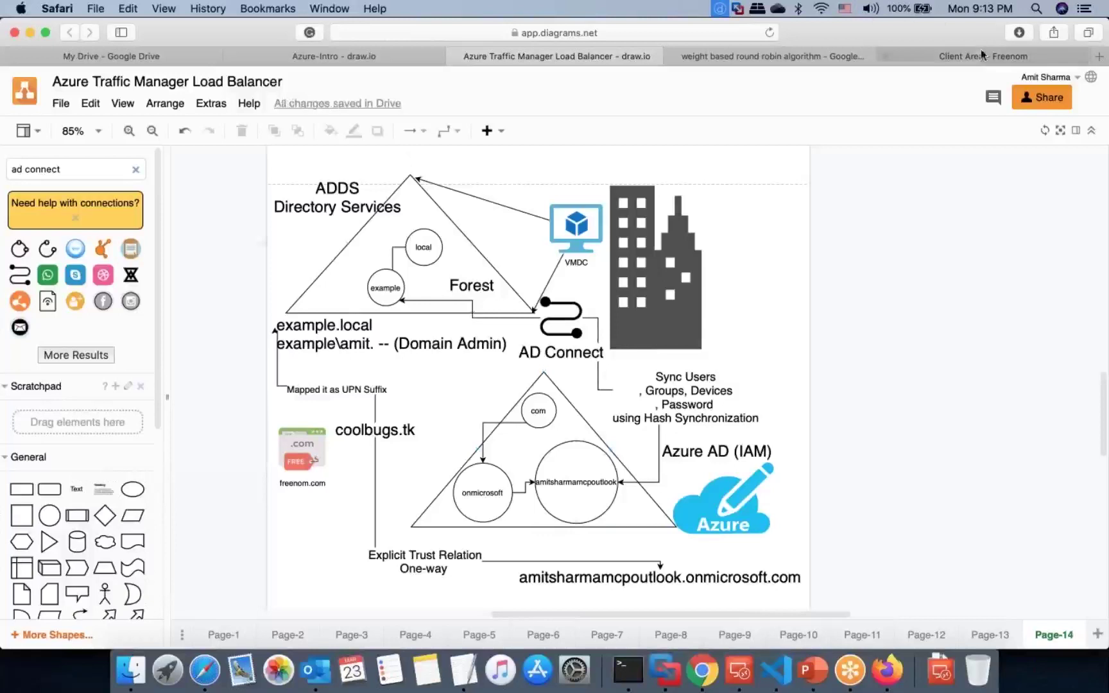
Step: Search Google for 'azure ad version' and open the Azure Active Directory pricing page
left_click(1103, 55)
type("a")
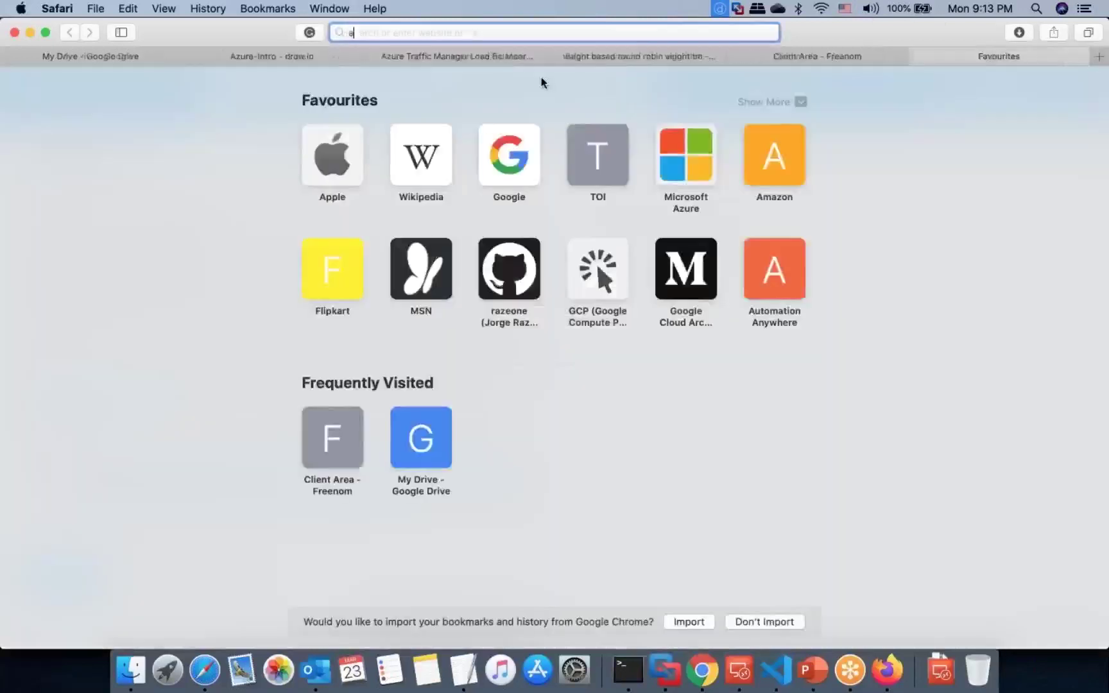
type("zure ad version")
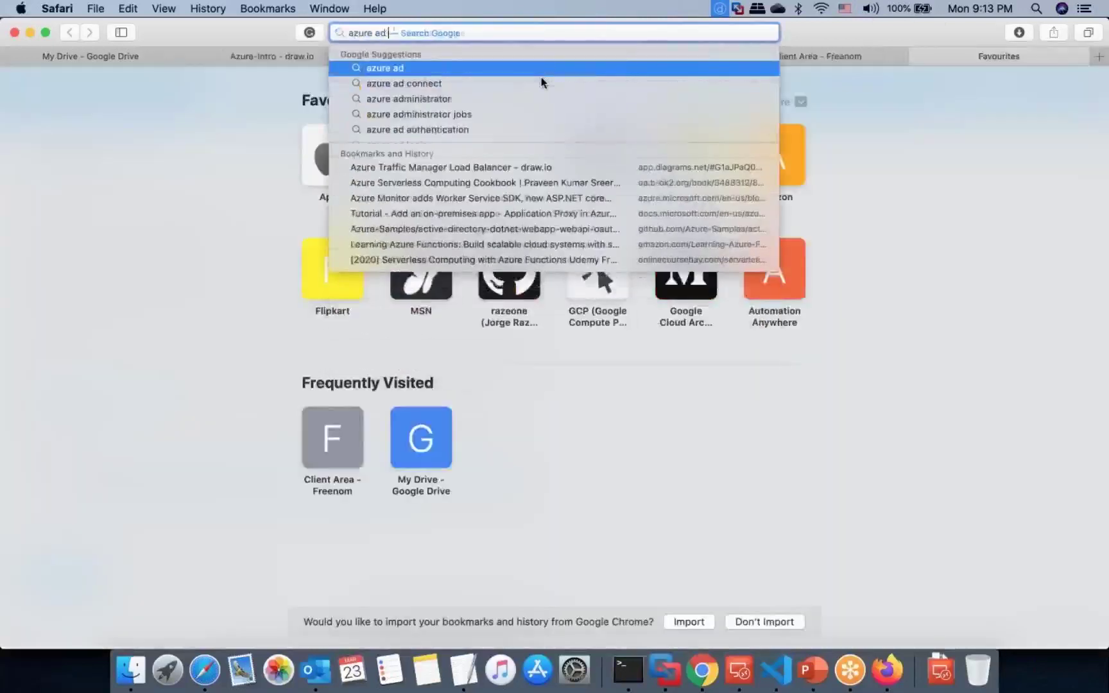
key("Escape")
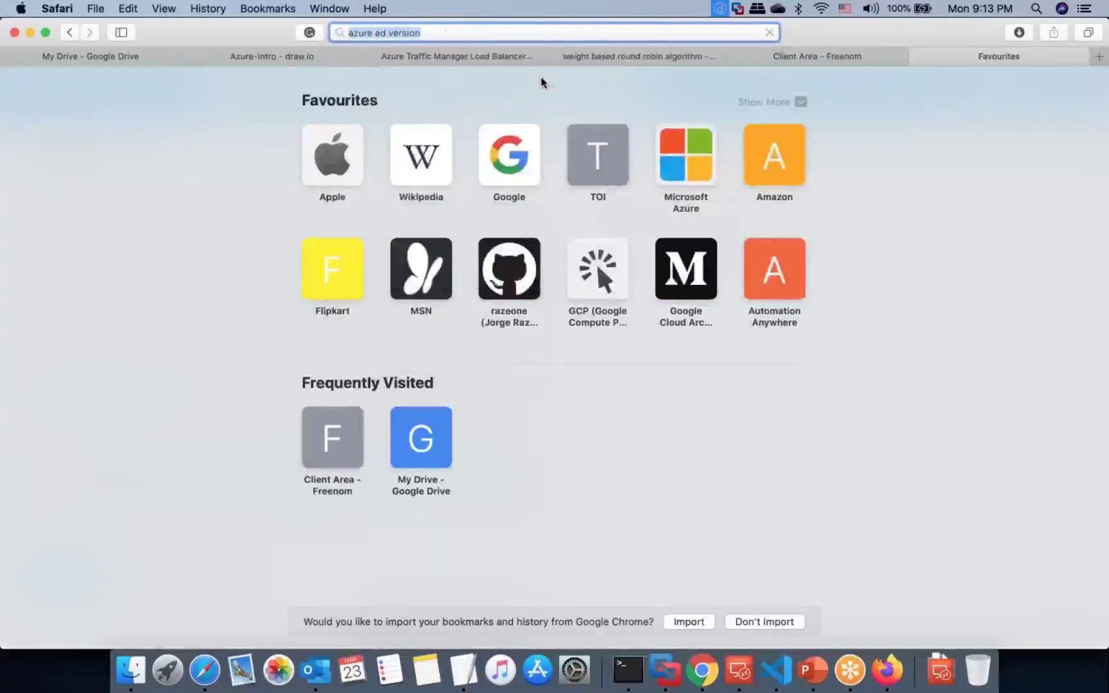
key("Return")
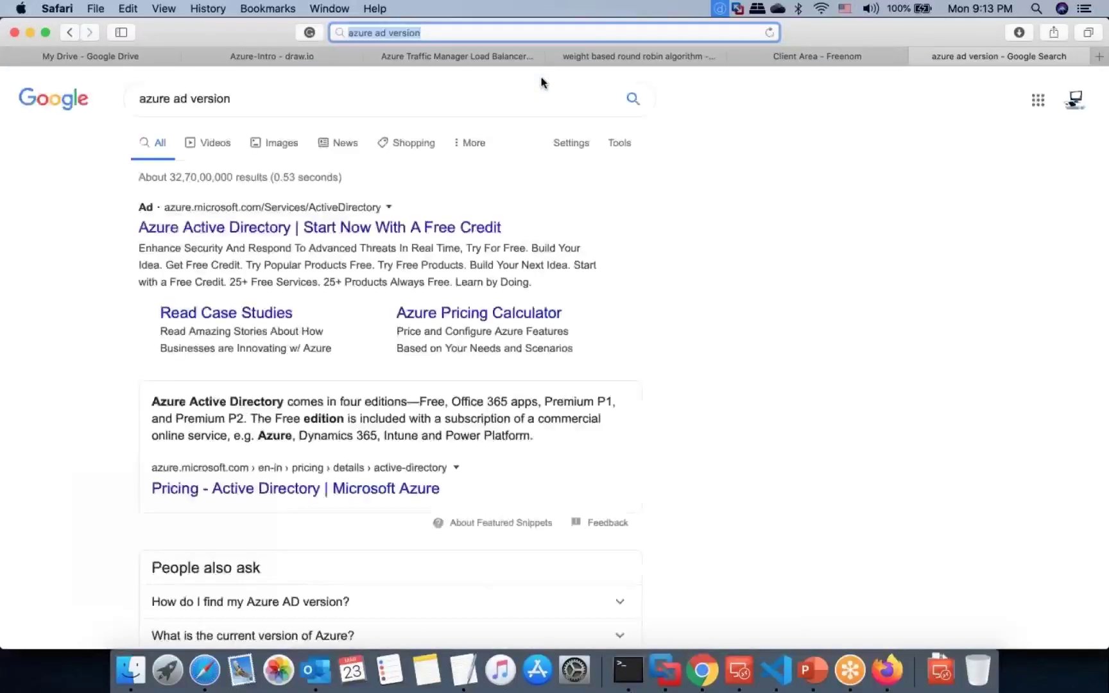
left_click(295, 489)
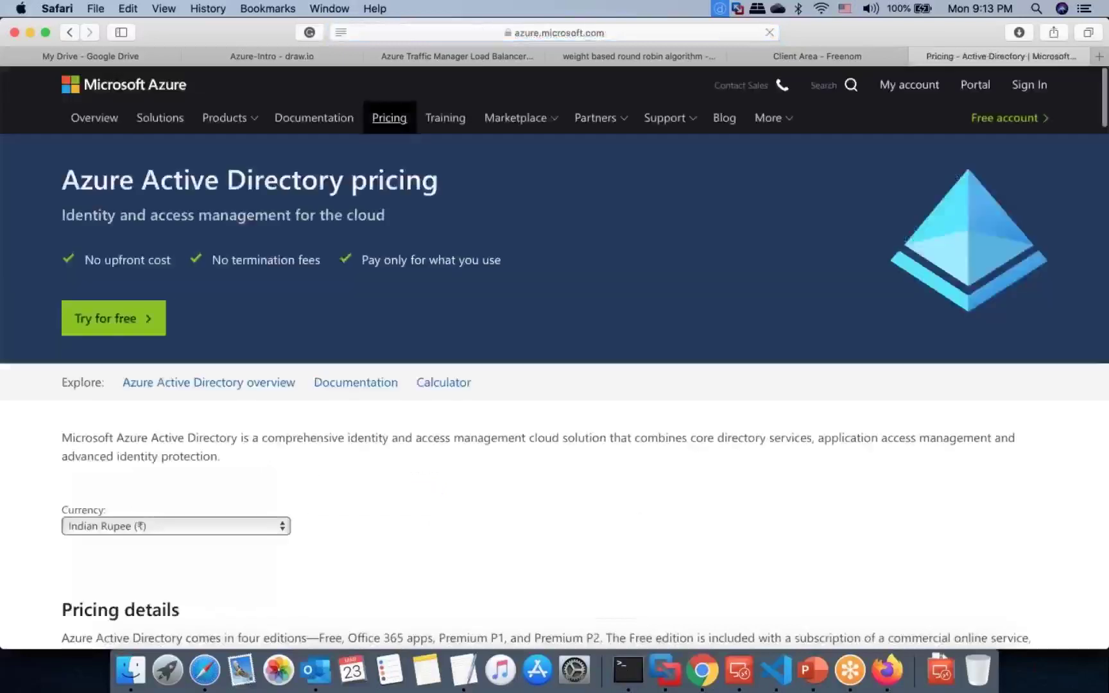
Step: Review the Free edition's directory object limit and the Office 365 Apps edition
scroll(554, 357, "down", 5)
scroll(368, 226, "down", 9)
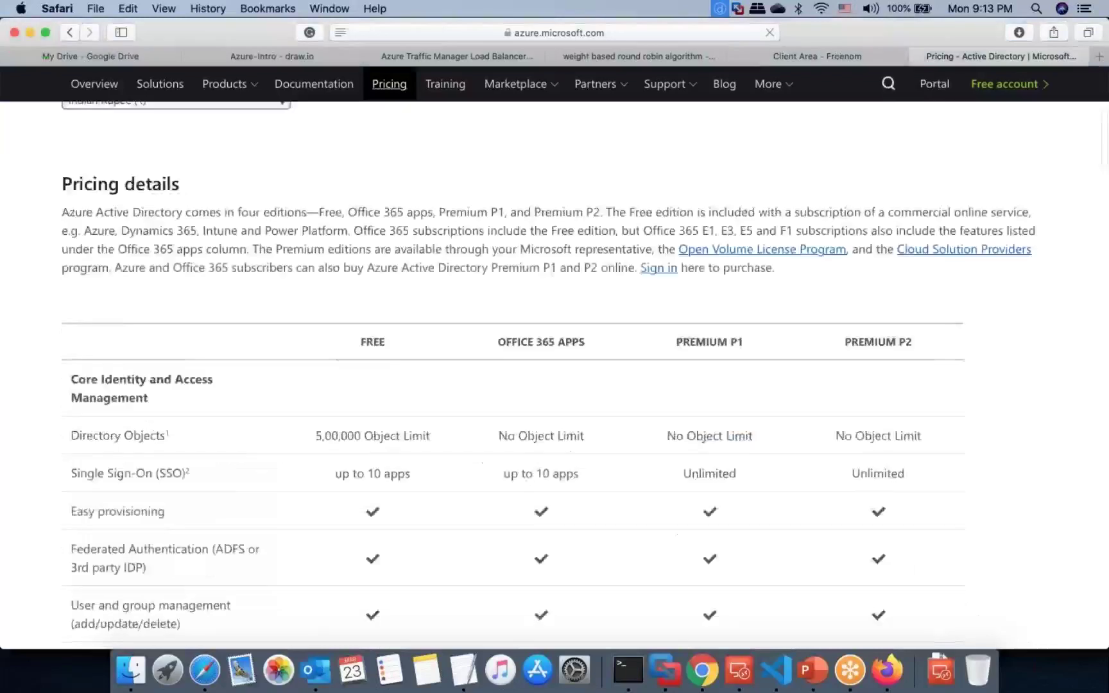
double_click(372, 225)
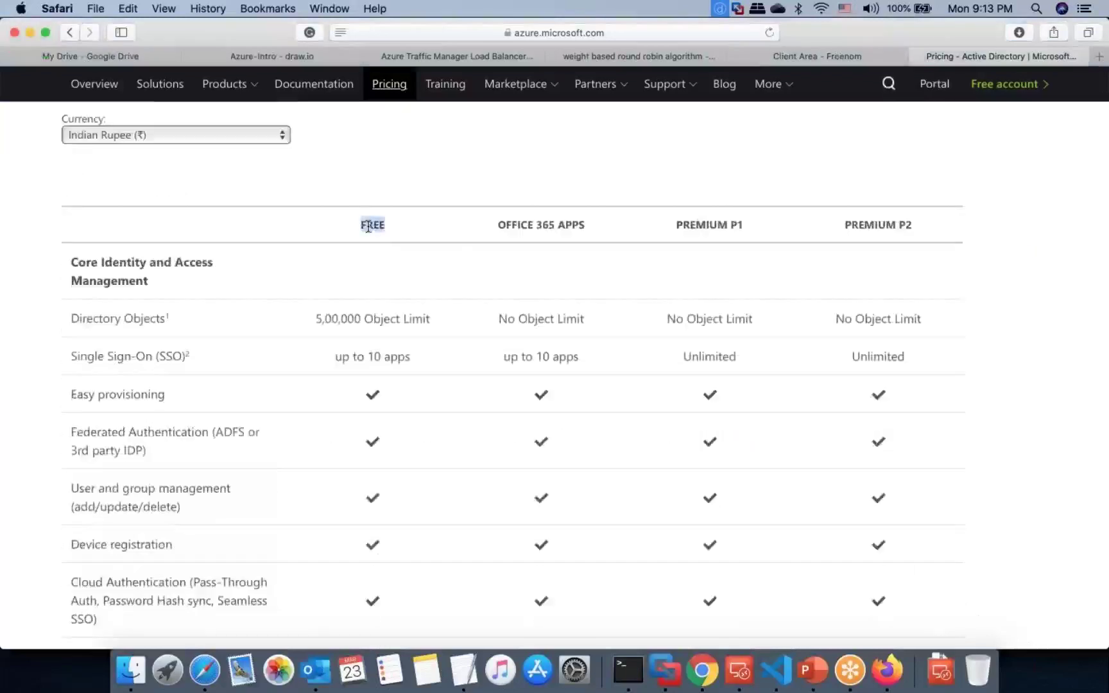
left_click_drag(313, 319, 444, 318)
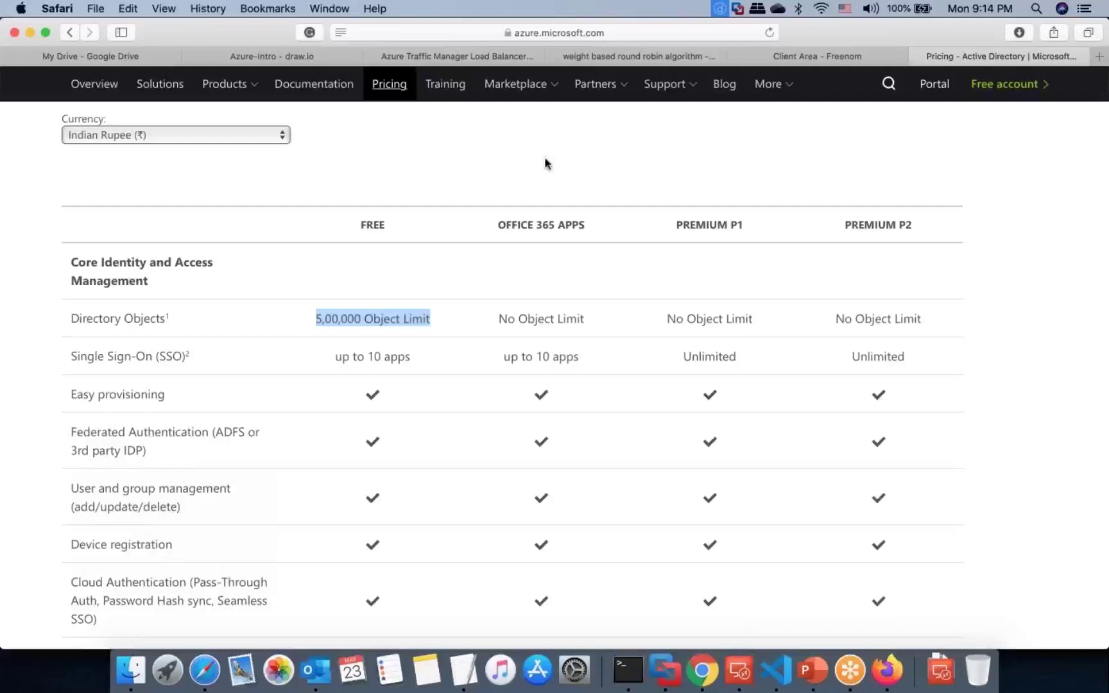
double_click(511, 218)
double_click(567, 221)
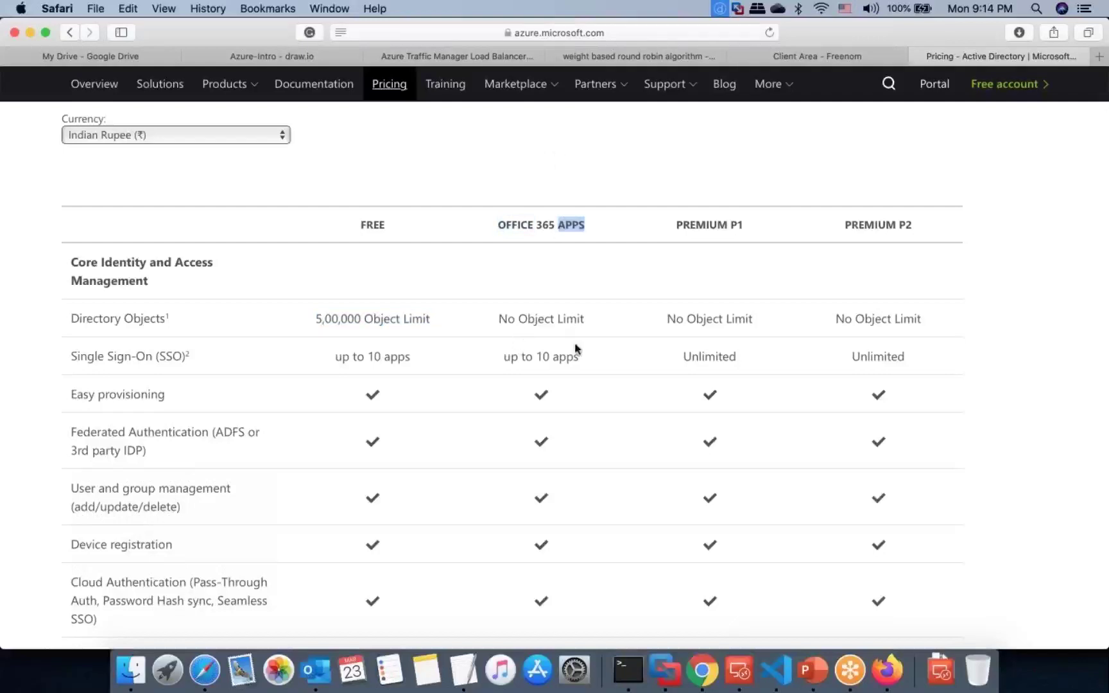
scroll(577, 357, "down", 3)
left_click_drag(504, 285, 580, 285)
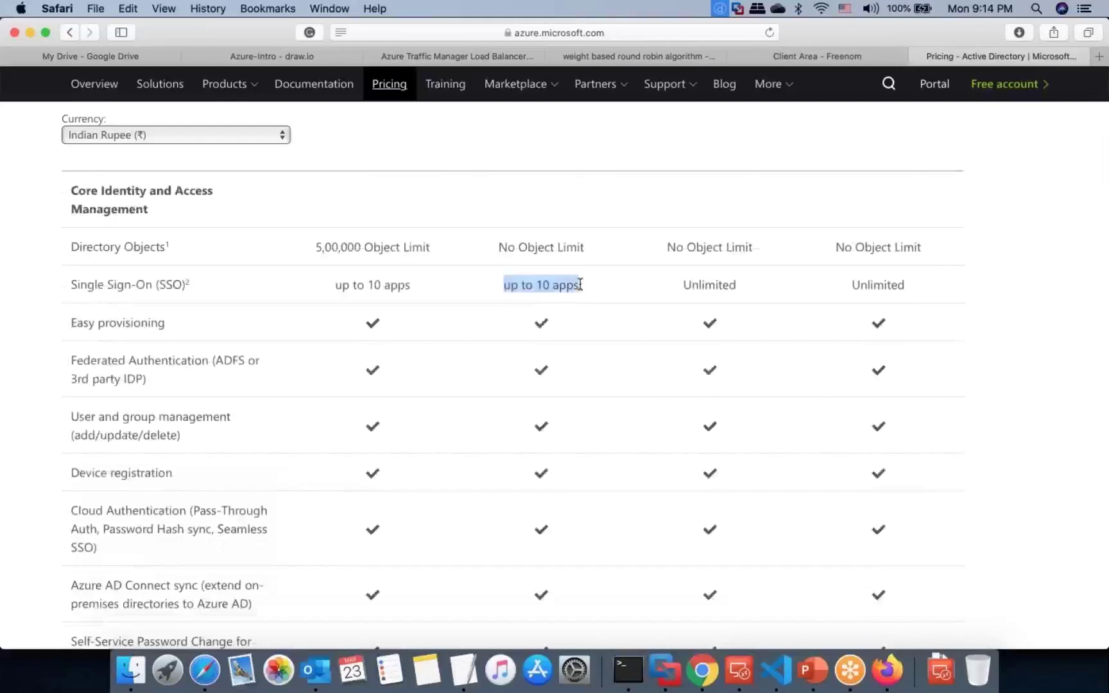
Step: Compare the Premium P1 and P2 editions, noting the Premium P2 monthly price
scroll(589, 253, "up", 3)
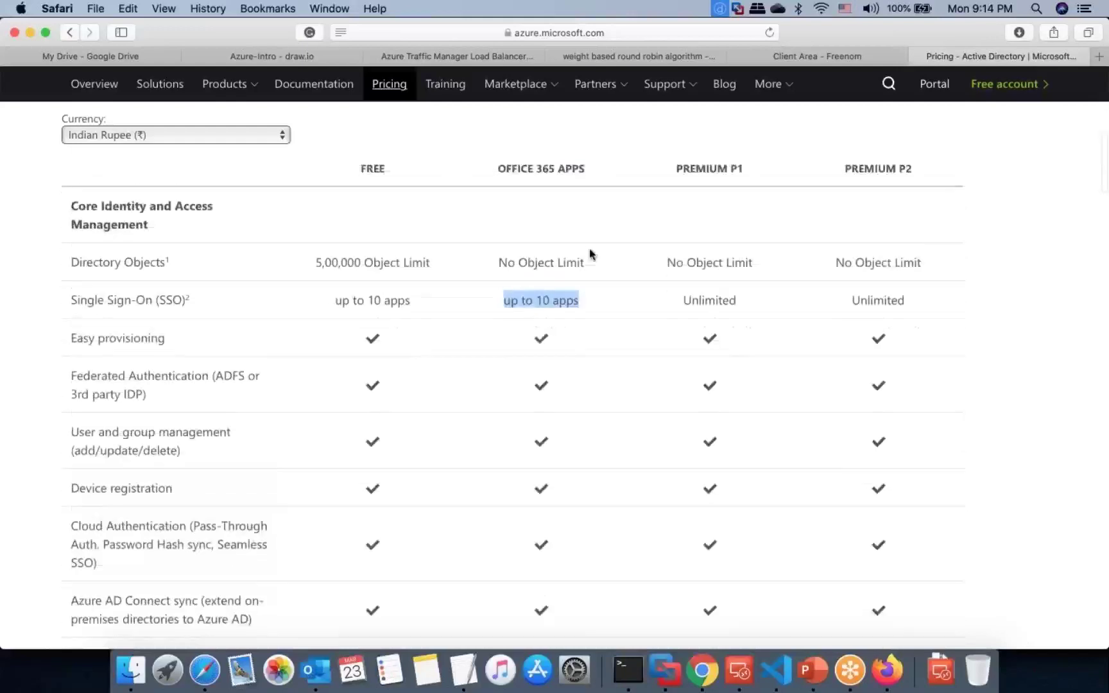
double_click(701, 269)
double_click(853, 268)
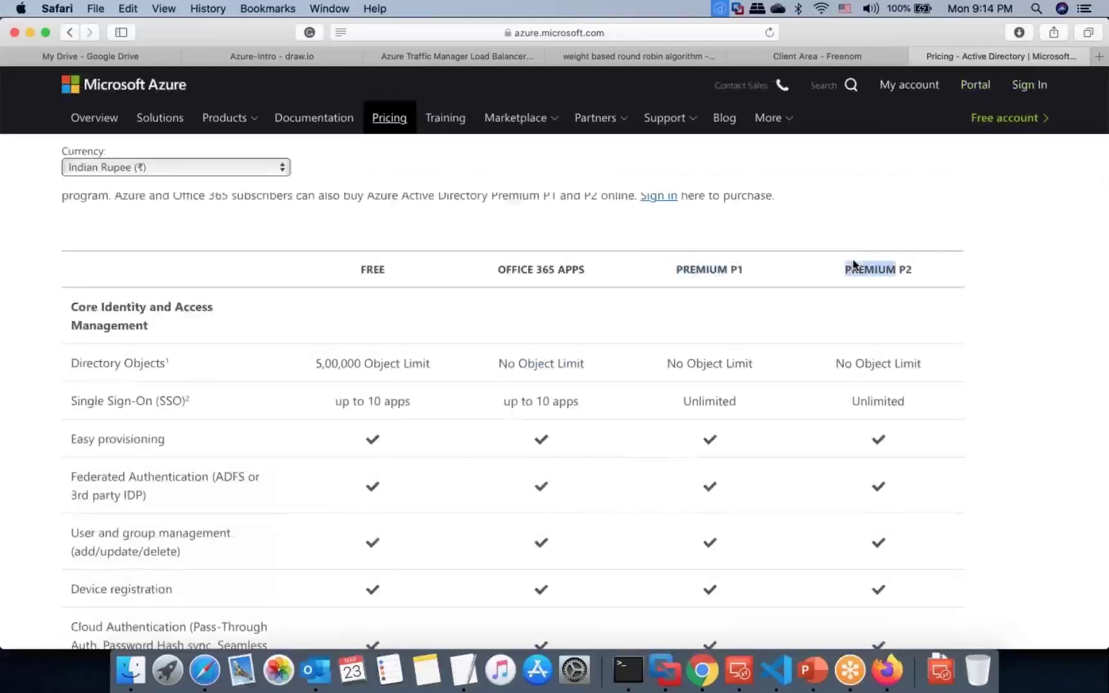
scroll(854, 264, "down", 20)
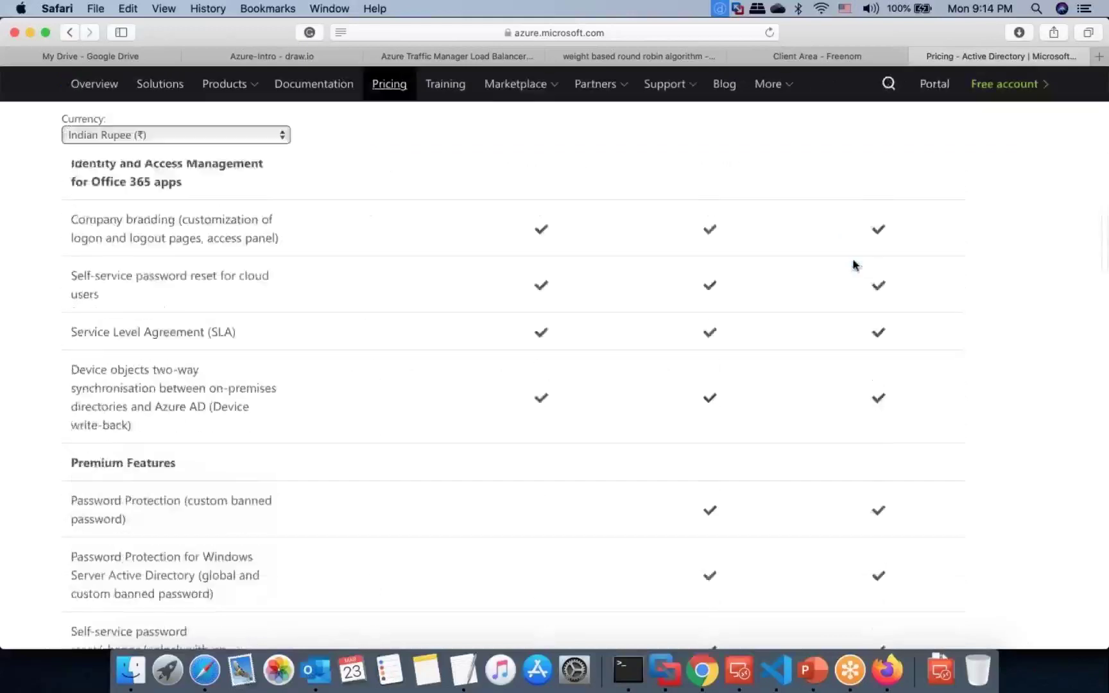
scroll(854, 265, "down", 8)
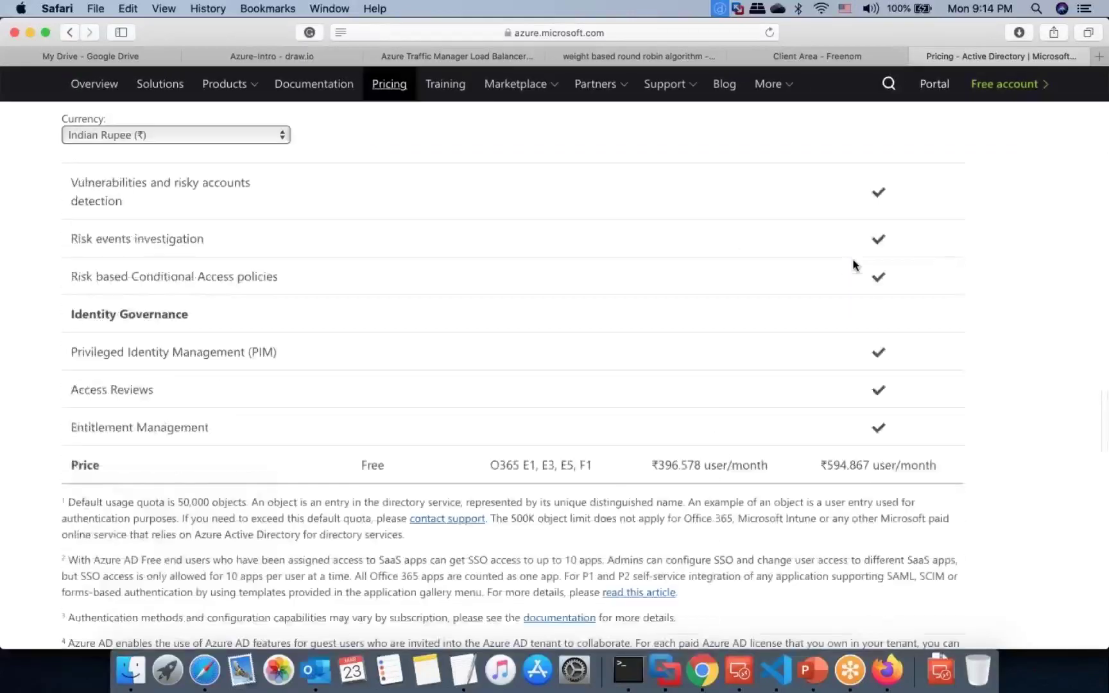
left_click_drag(820, 397, 845, 394)
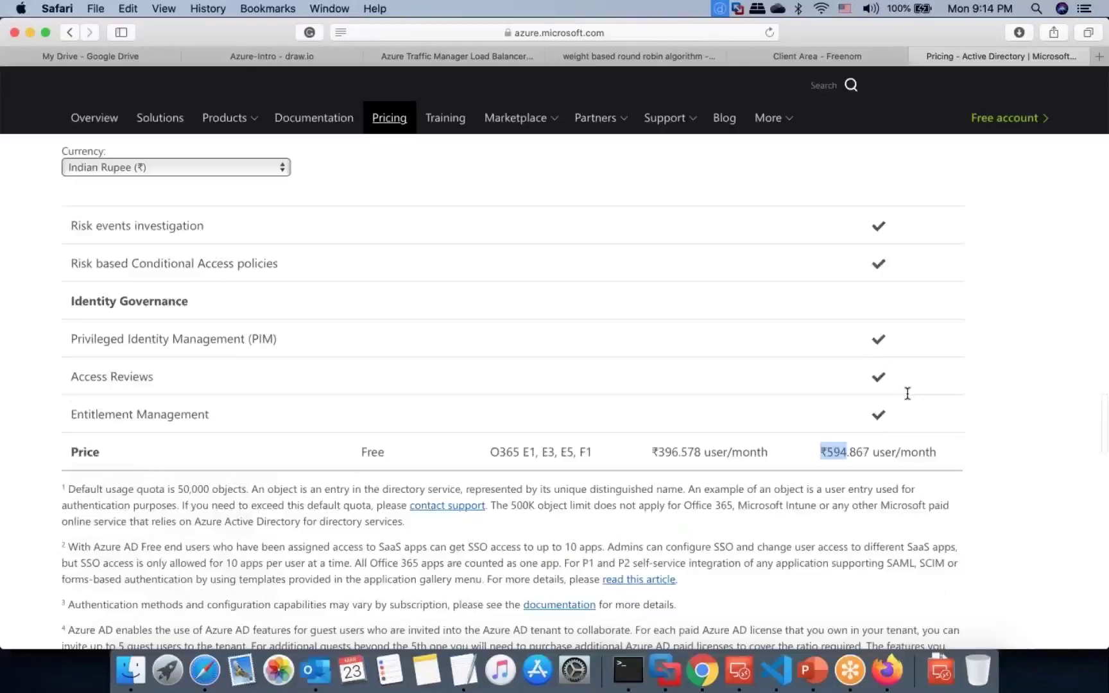
scroll(536, 417, "up", 5)
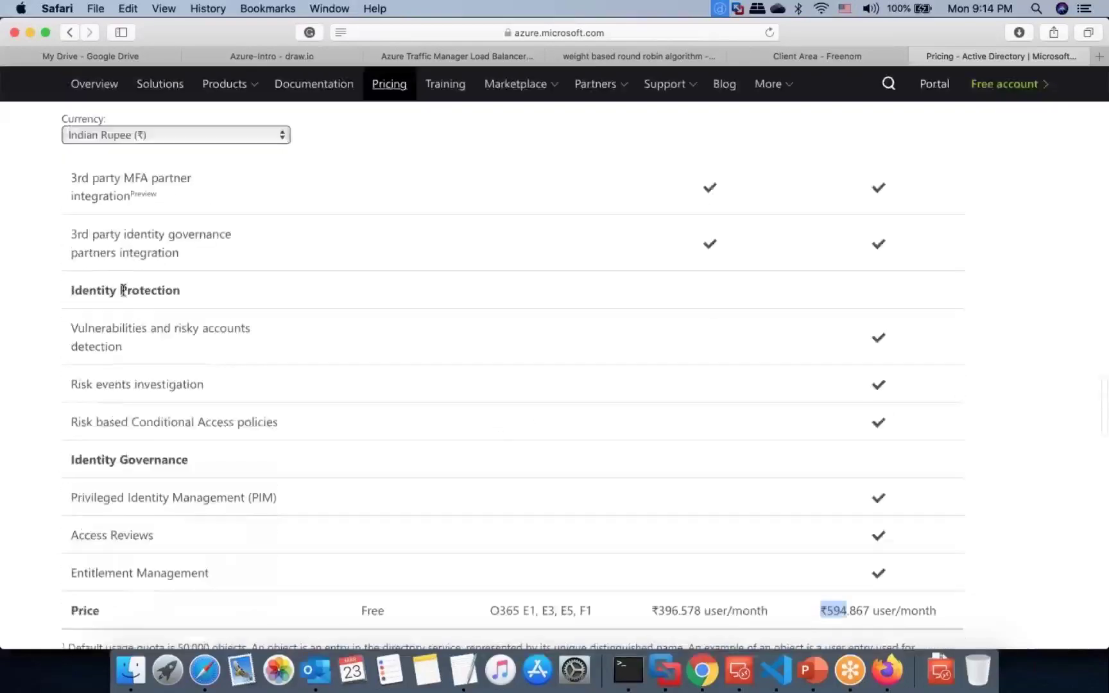
scroll(142, 262, "up", 10)
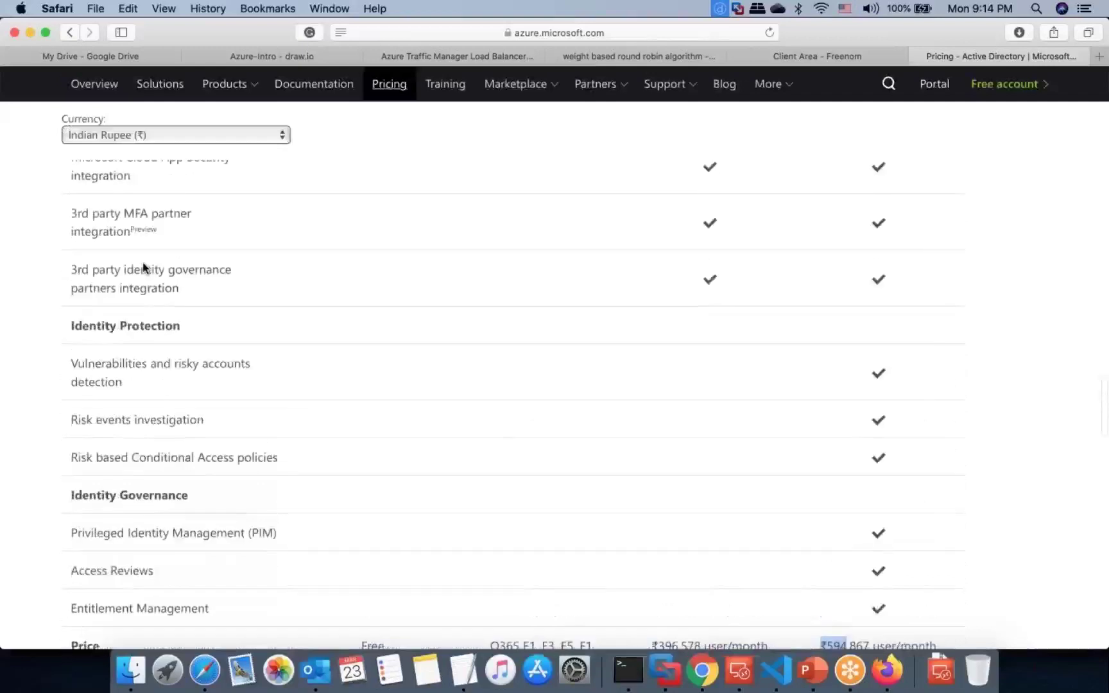
scroll(143, 264, "up", 2)
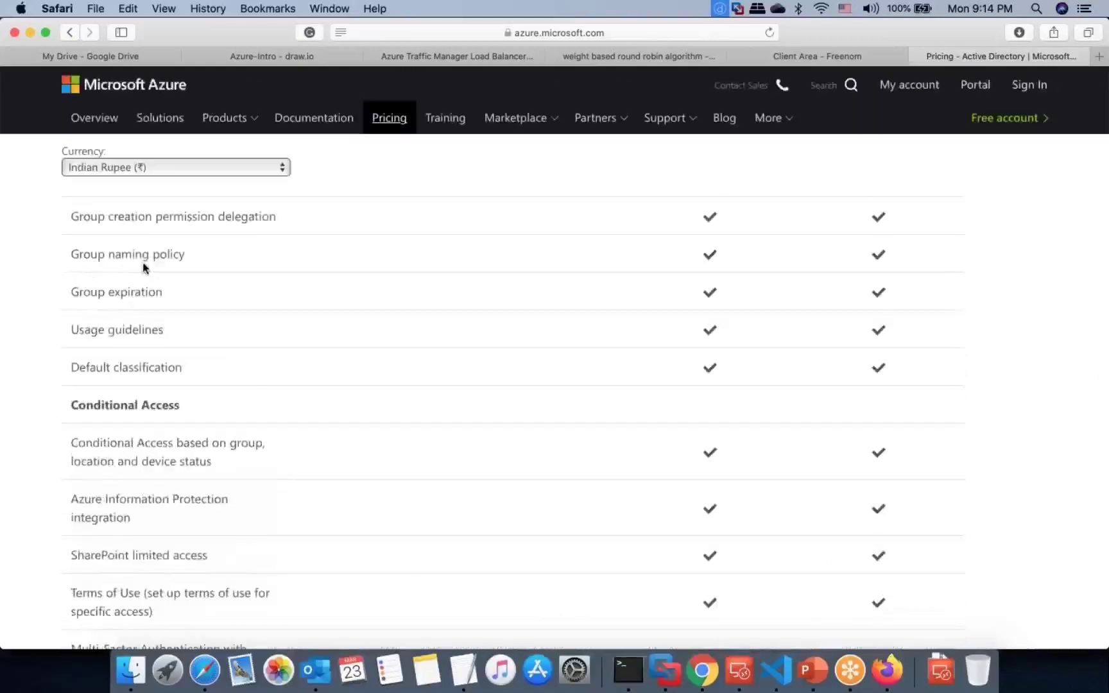
scroll(143, 269, "up", 15)
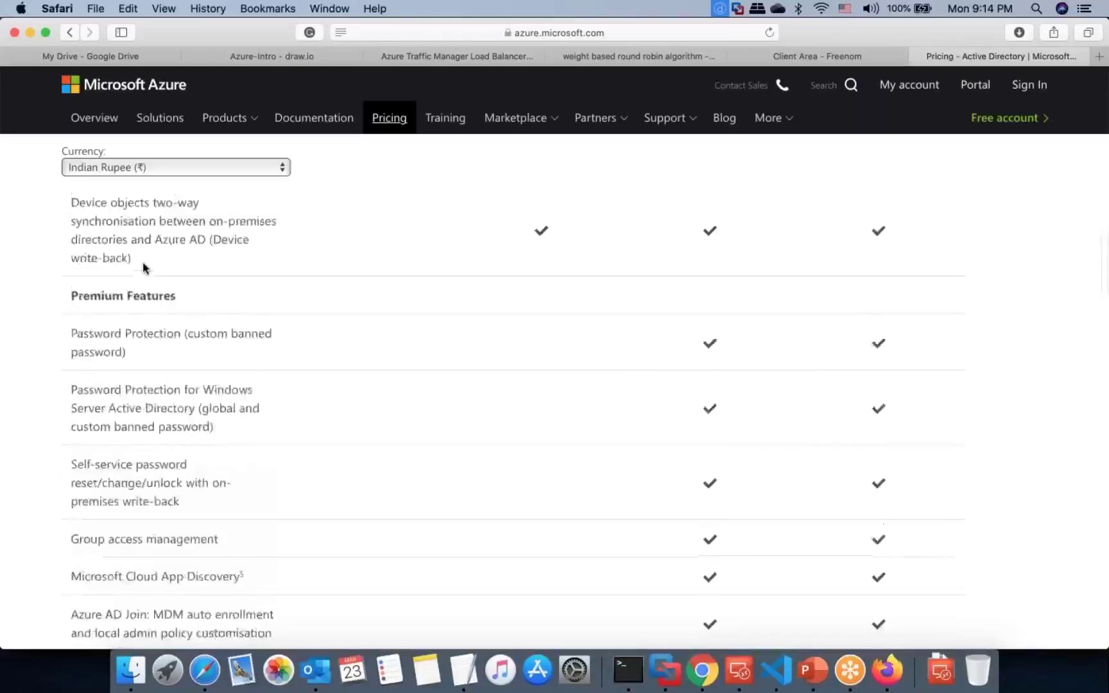
scroll(143, 267, "up", 15)
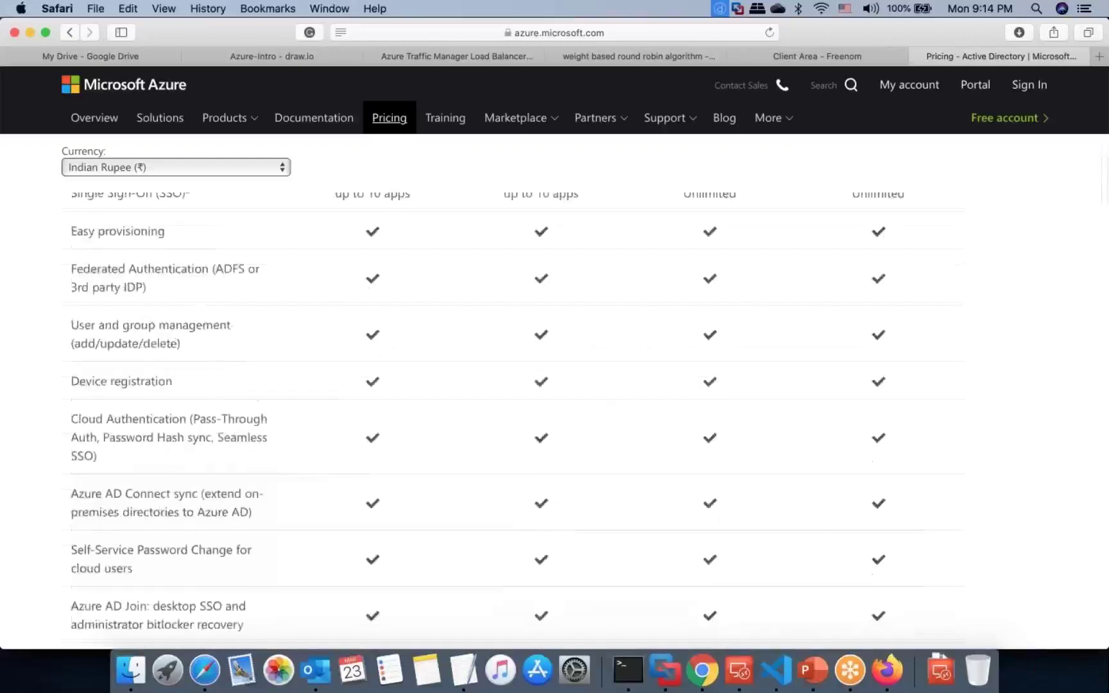
scroll(142, 267, "up", 13)
scroll(516, 257, "down", 7)
double_click(516, 257)
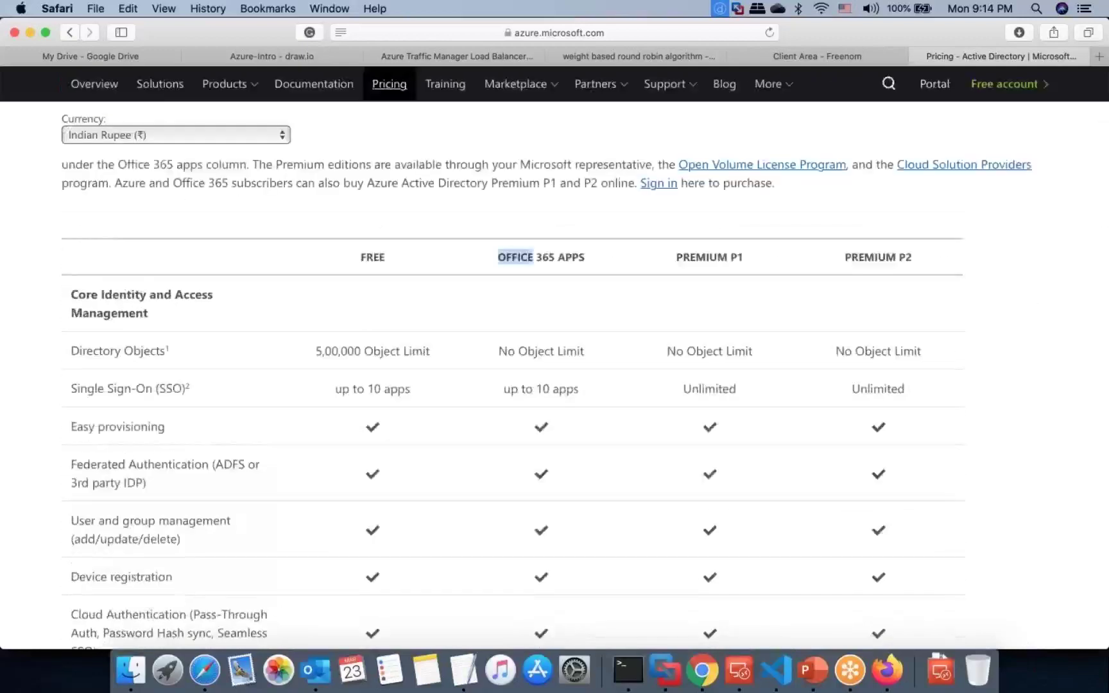
left_click(545, 260)
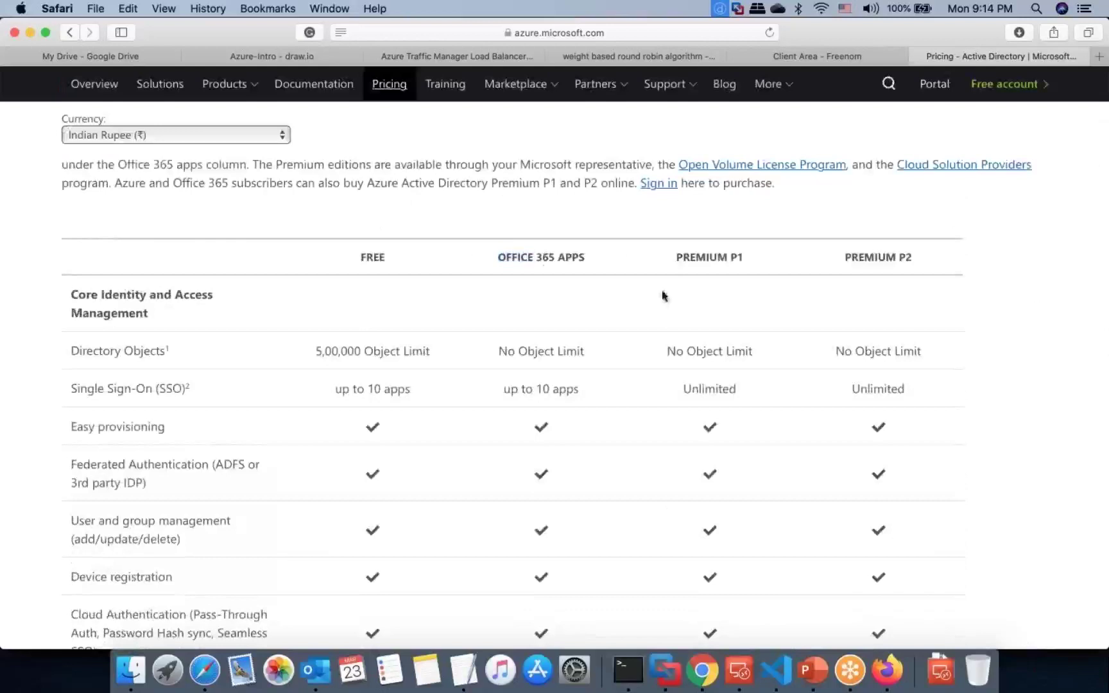
double_click(871, 348)
double_click(372, 350)
left_click(349, 346)
double_click(348, 349)
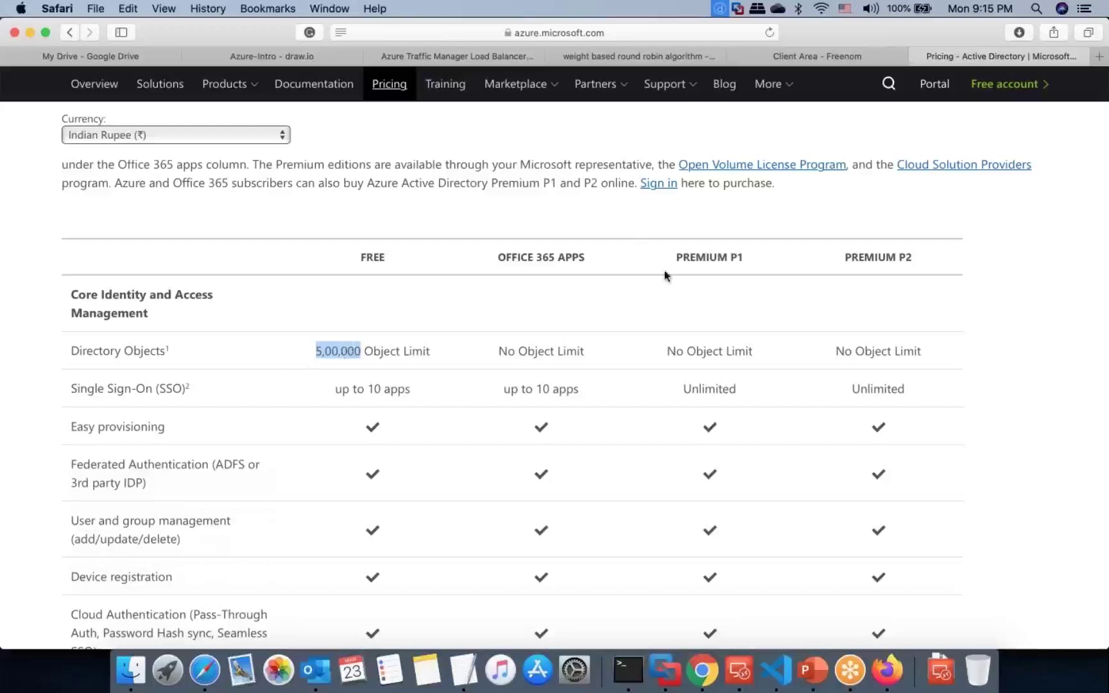
left_click_drag(496, 256, 592, 256)
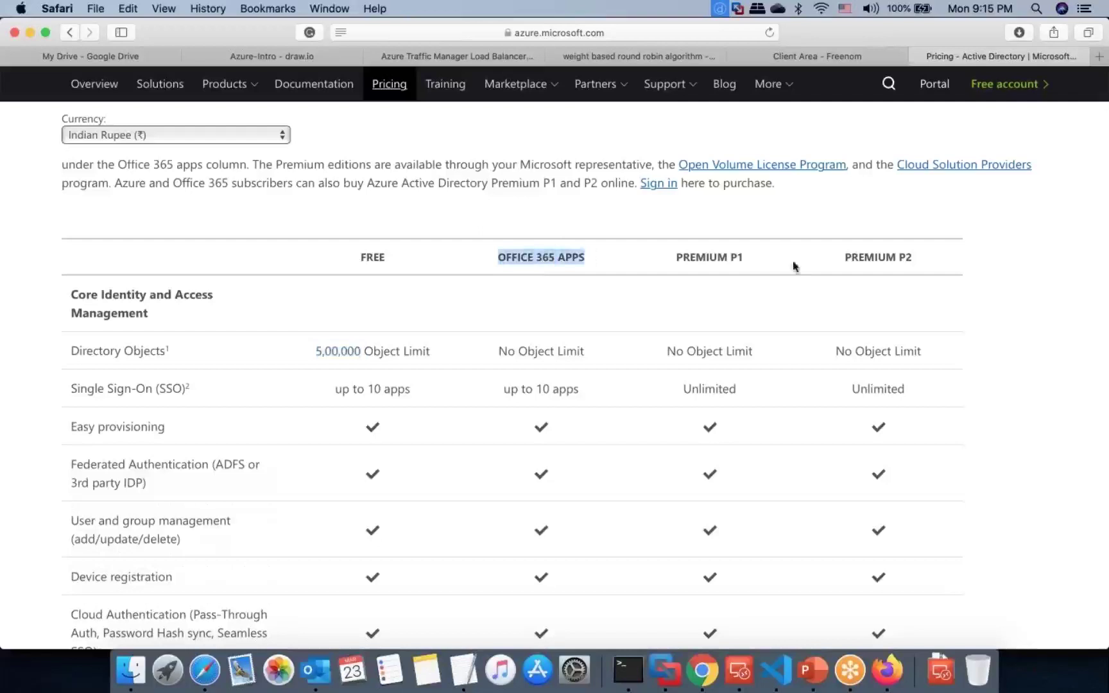
left_click_drag(677, 255, 758, 252)
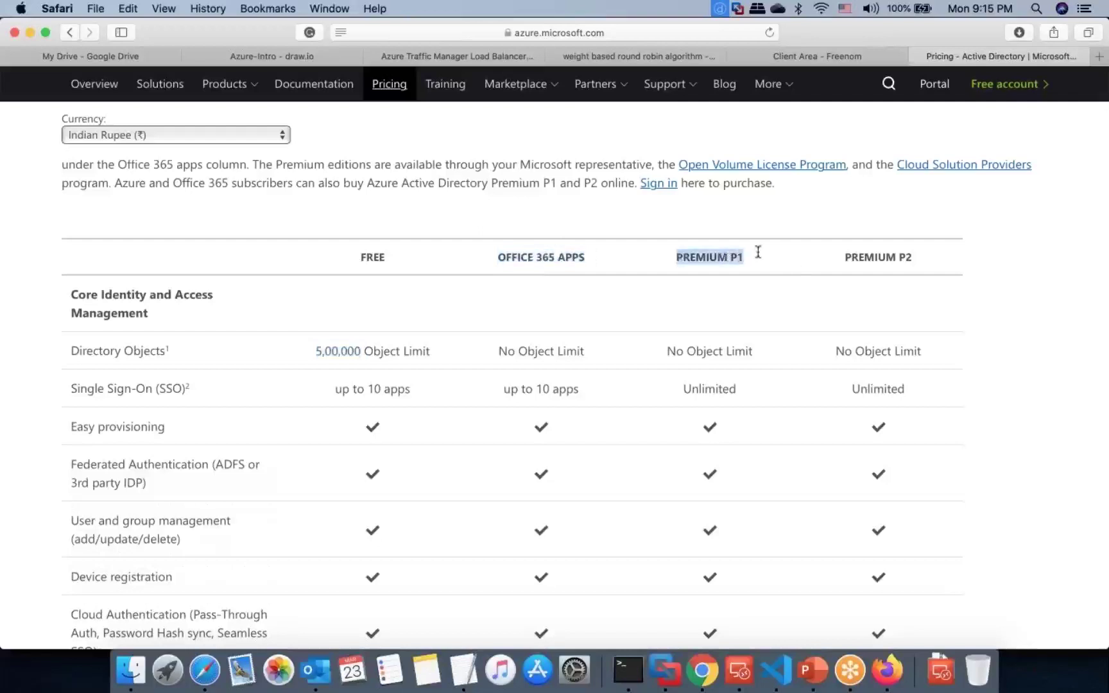
triple_click(716, 258)
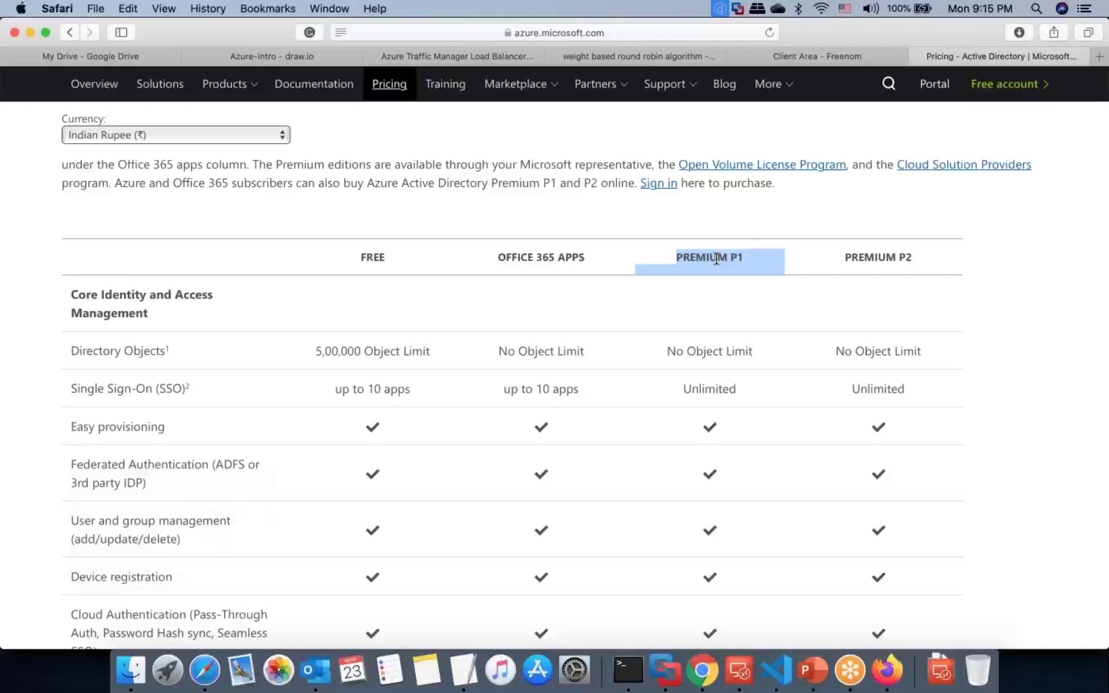
scroll(716, 258, "up", 10)
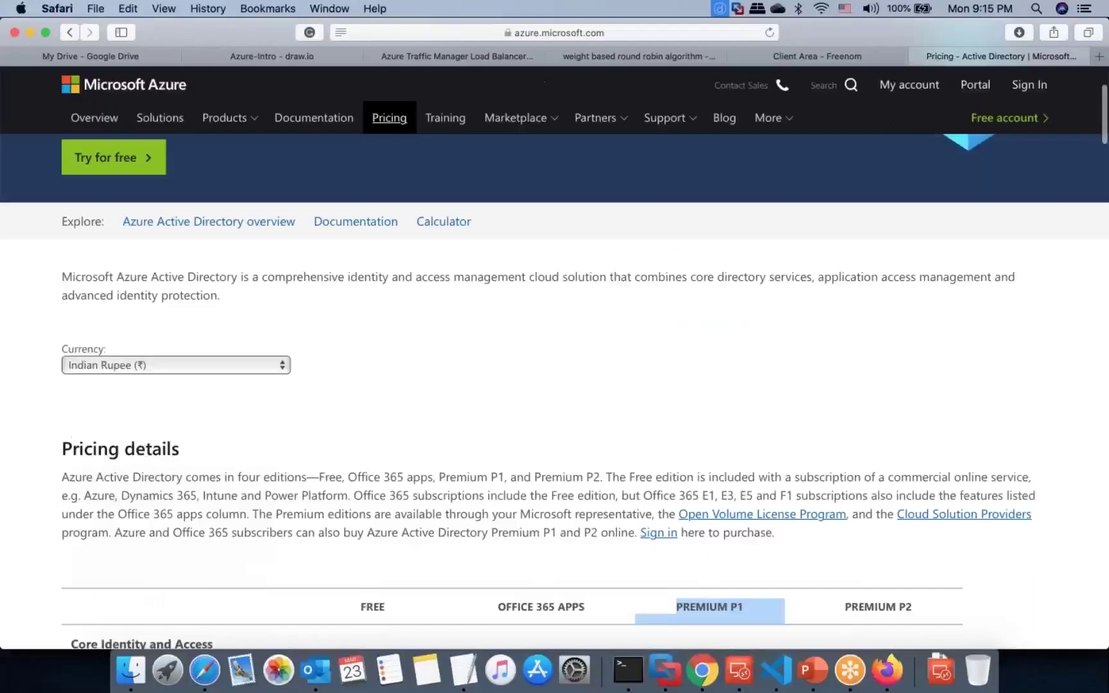
scroll(716, 259, "down", 7)
scroll(730, 138, "down", 5)
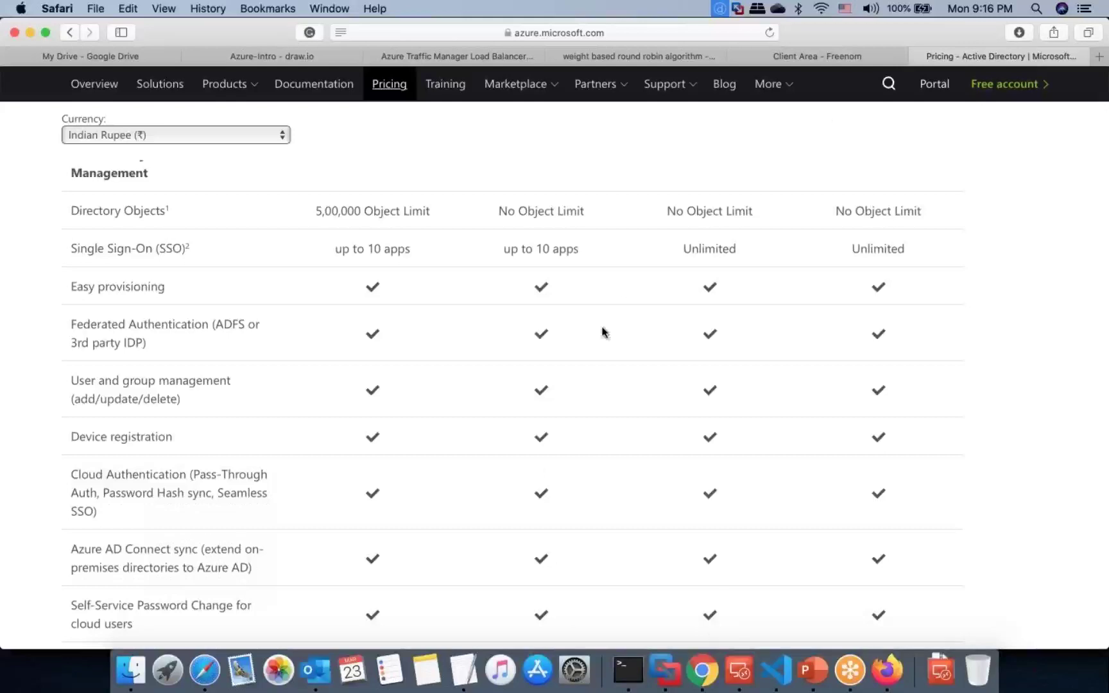
Step: Show the Azure Traffic Manager diagram, then exit the finished Azure AD Connect wizard on the VM
left_click(485, 51)
left_click(553, 56)
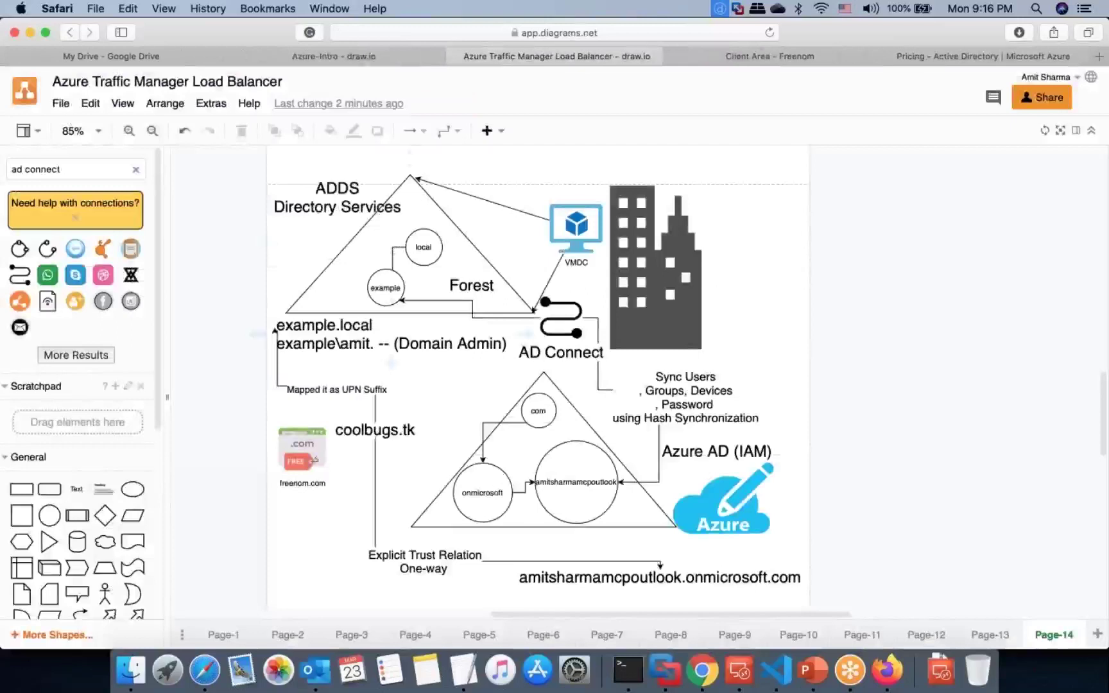
key("ctrl+Right")
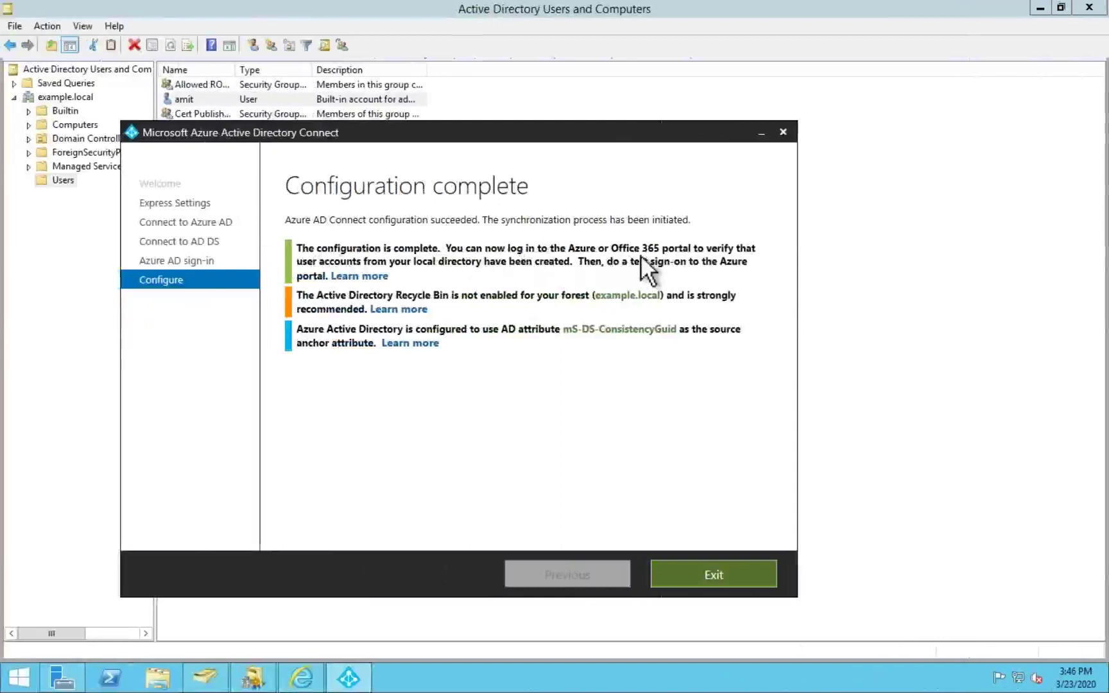
left_click(714, 573)
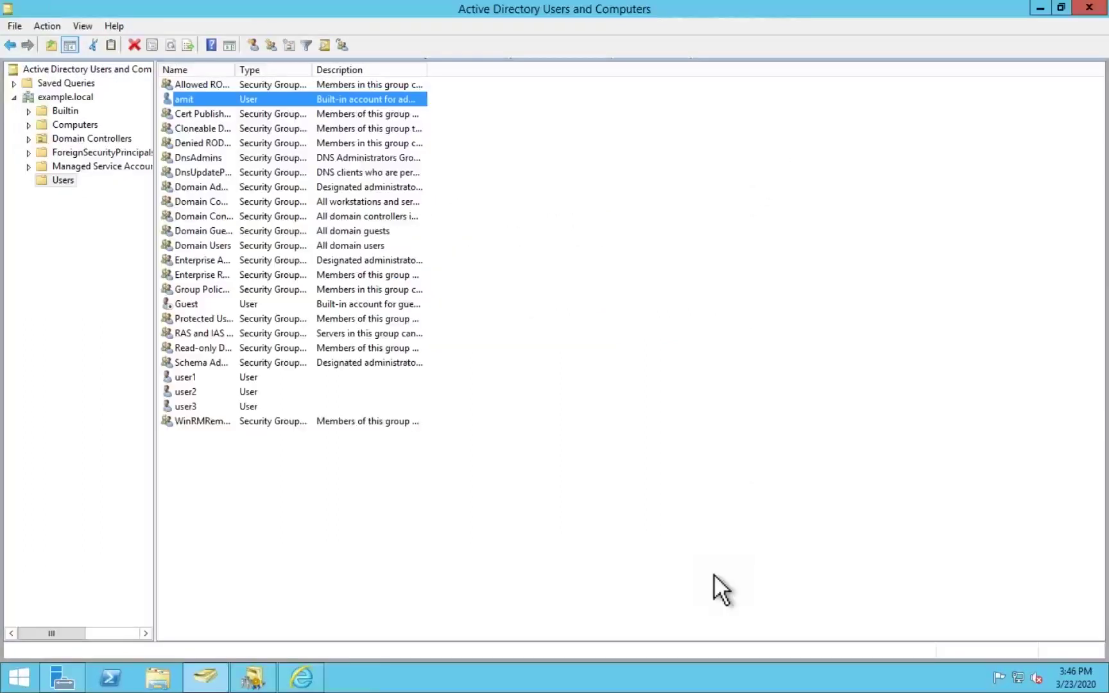
key("ctrl+Left")
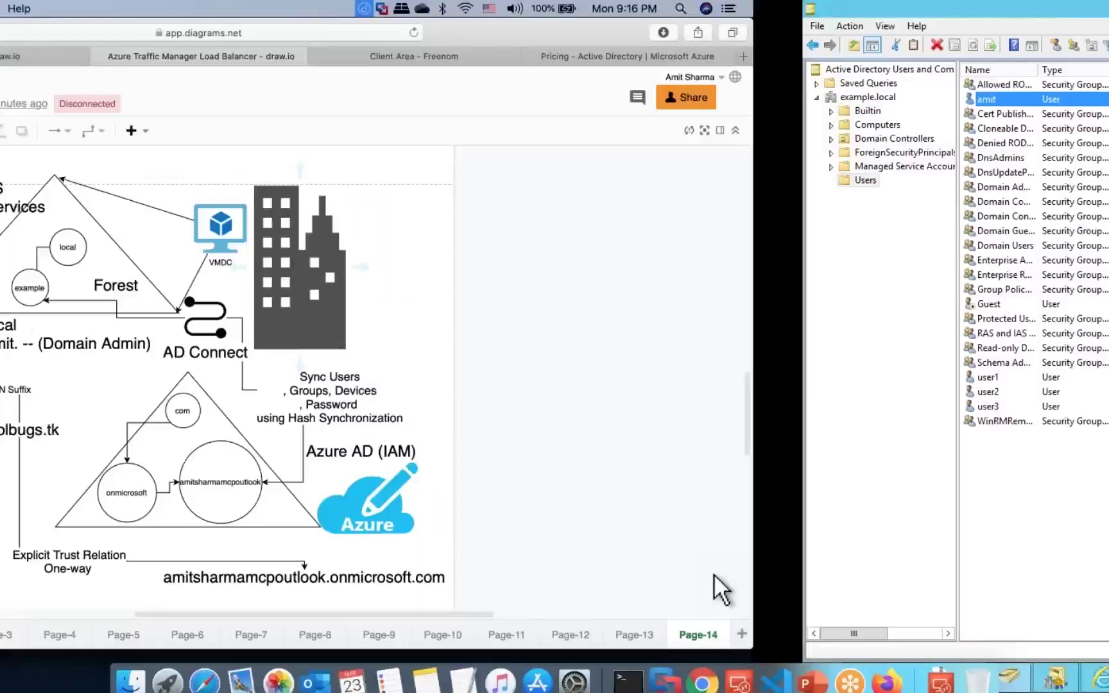
left_click(702, 670)
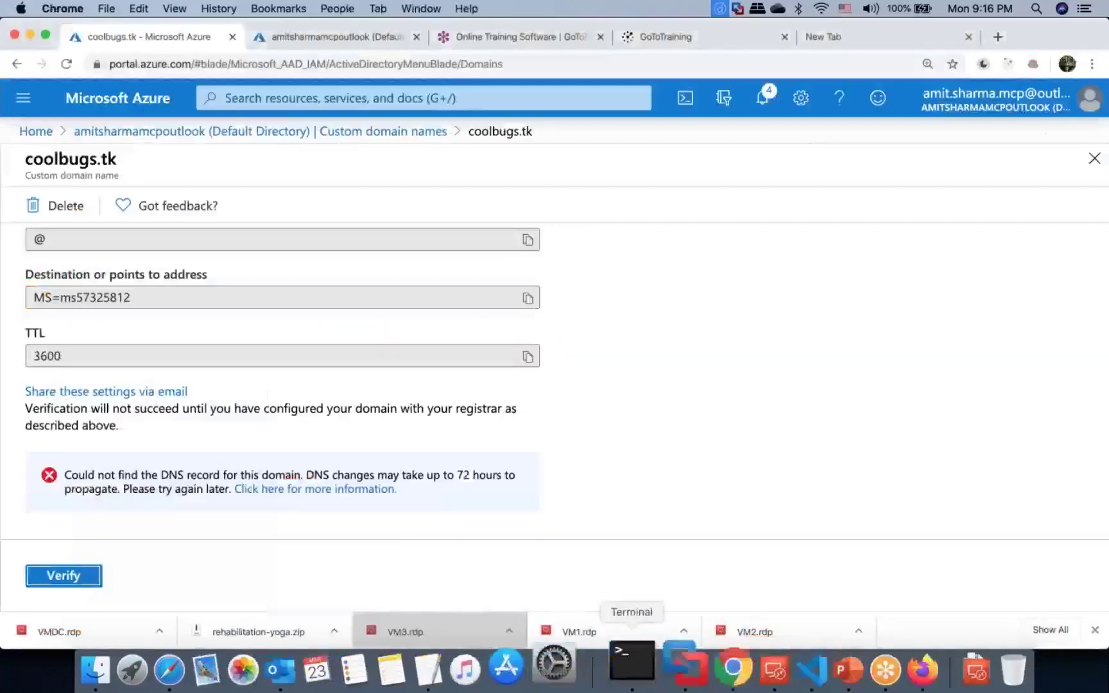
Step: Open Azure Active Directory's Users list to see the synced coolbugs.tk users
left_click(23, 97)
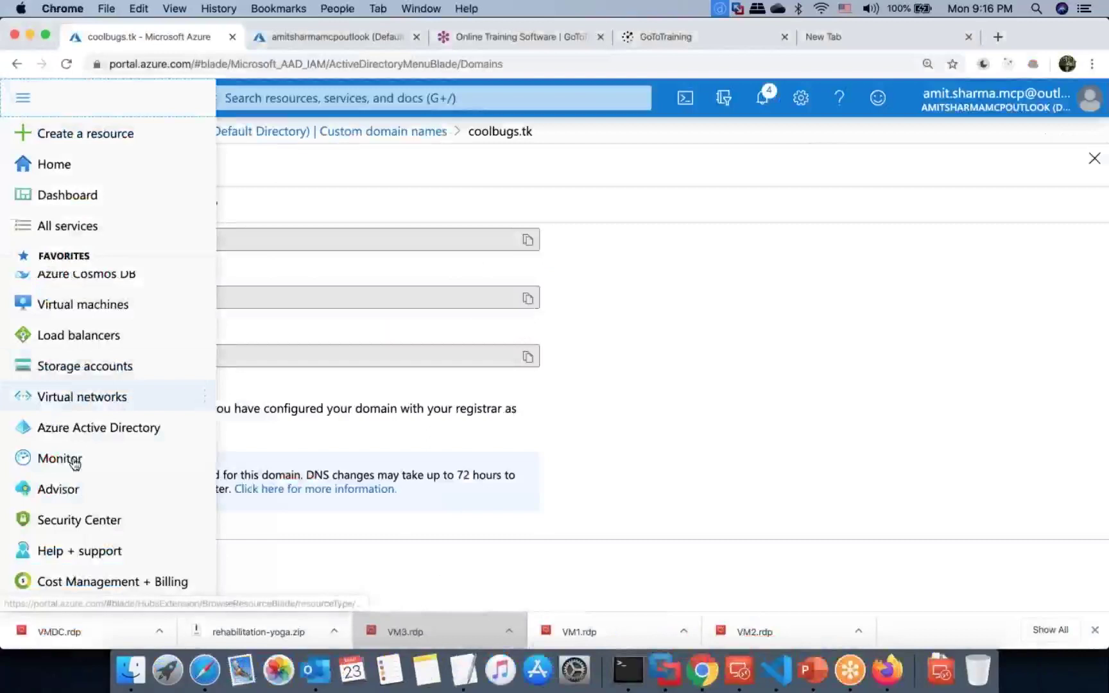
left_click(97, 428)
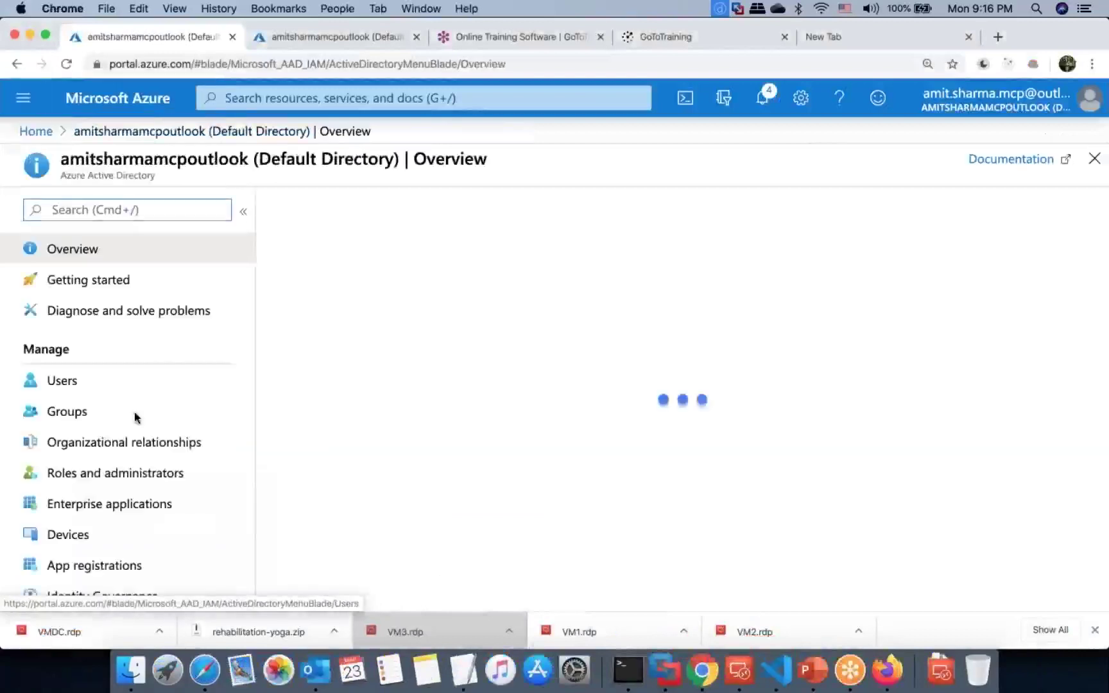
left_click(122, 389)
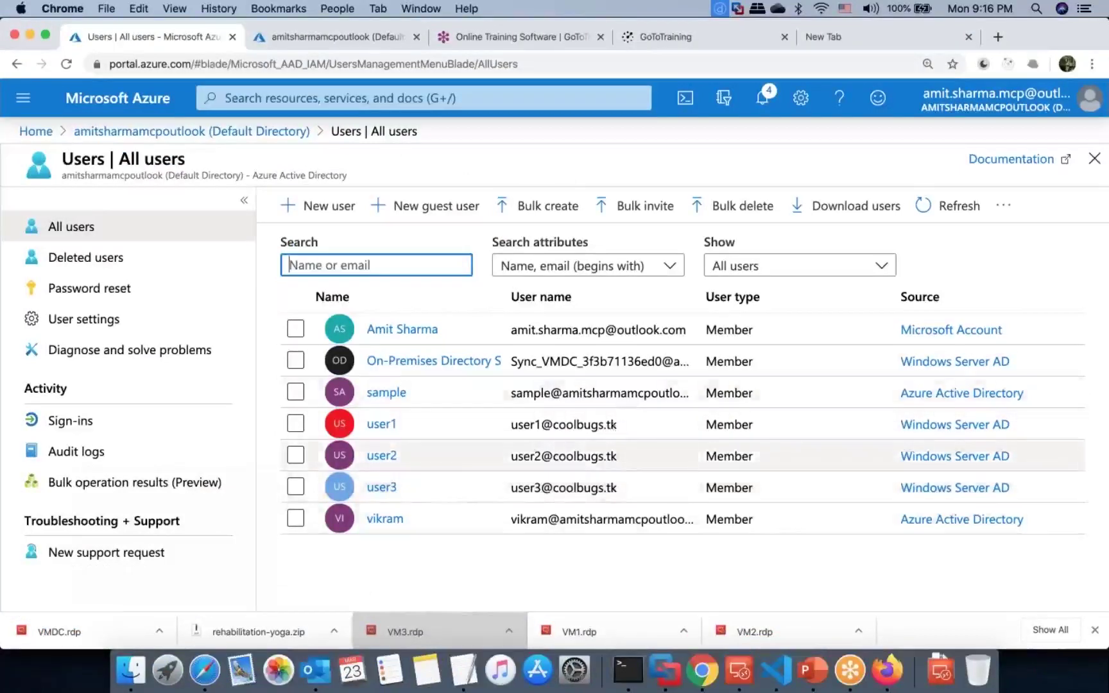
left_click(890, 672)
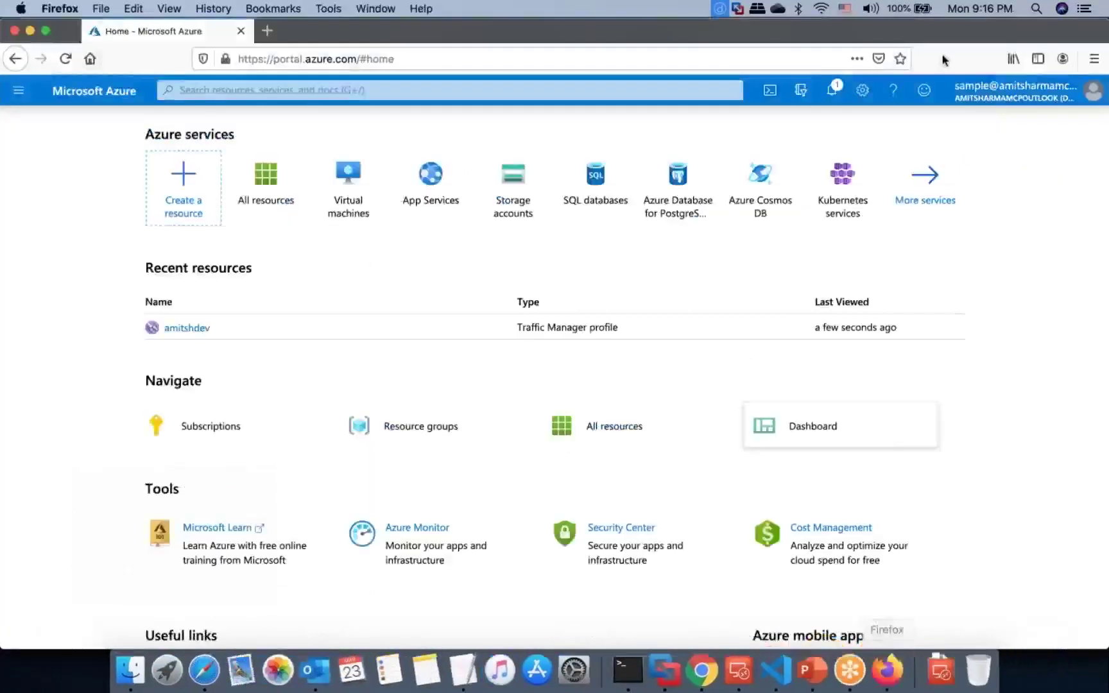
Step: Sign out of the portal, choose another account, and begin entering a user's sign-in address
left_click(1061, 92)
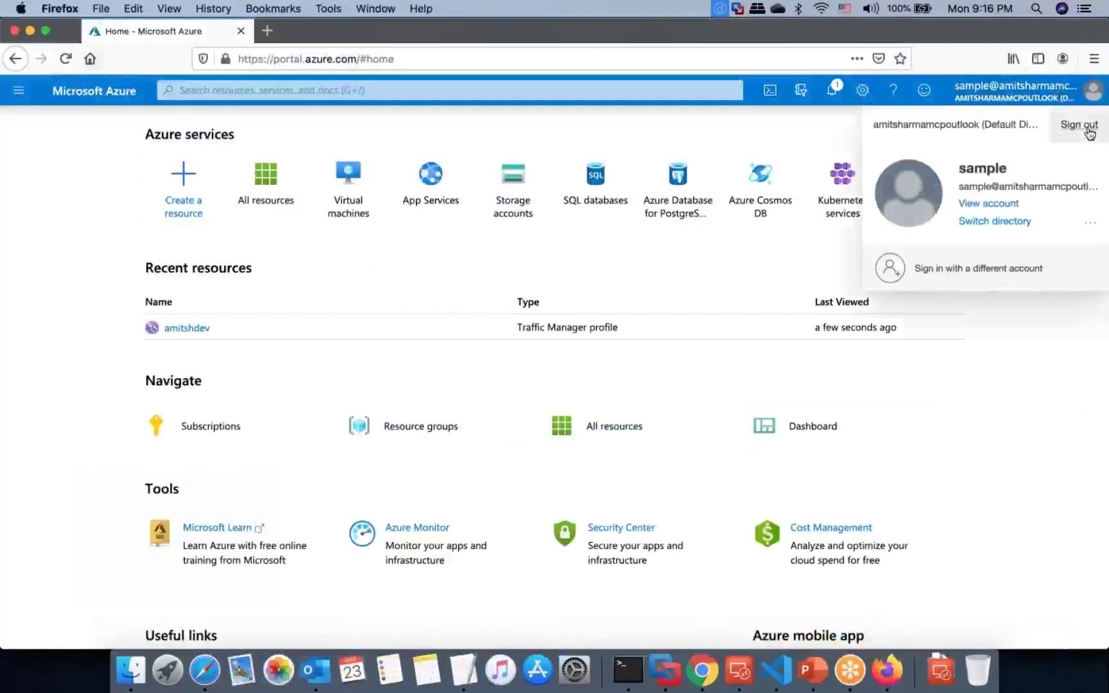
left_click(1079, 125)
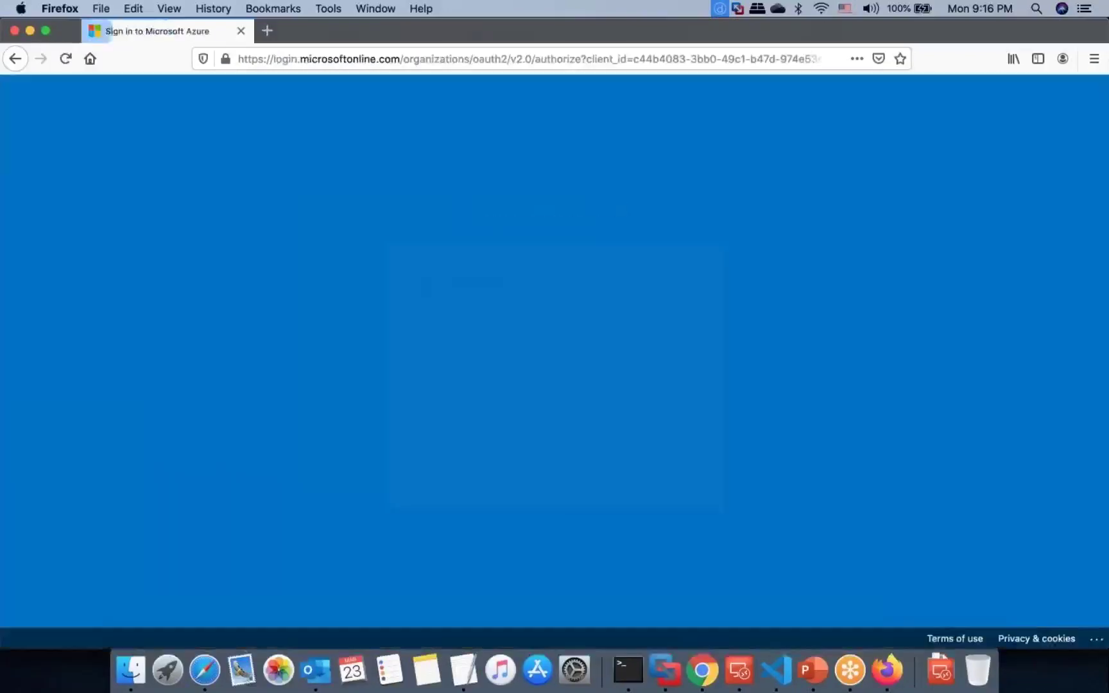
left_click(513, 433)
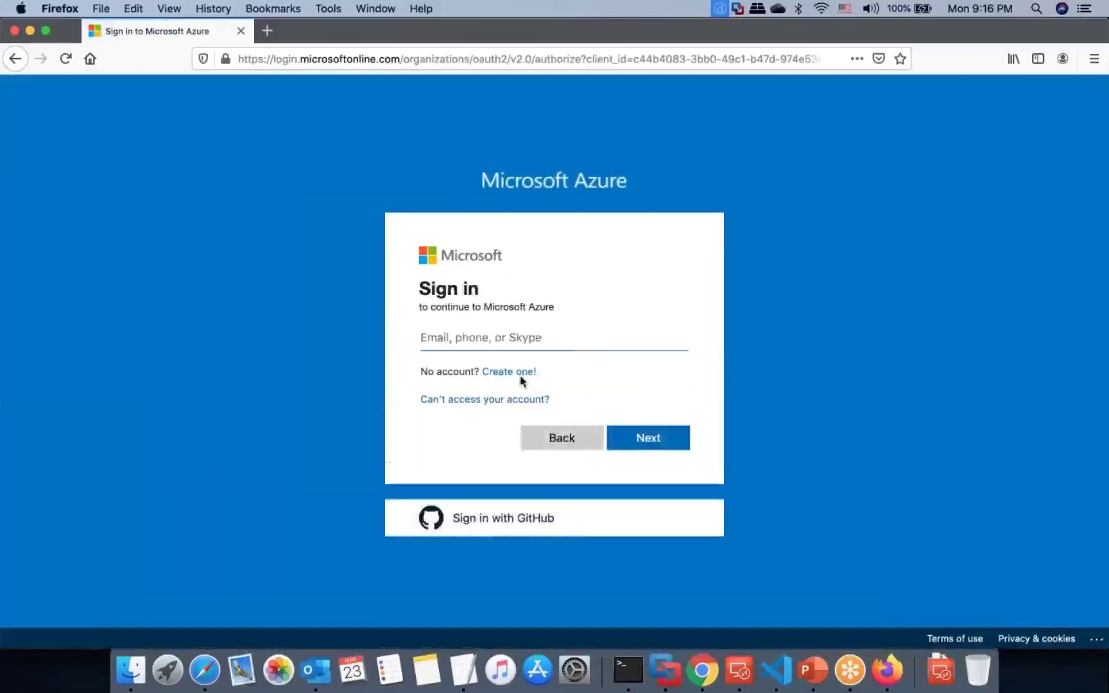
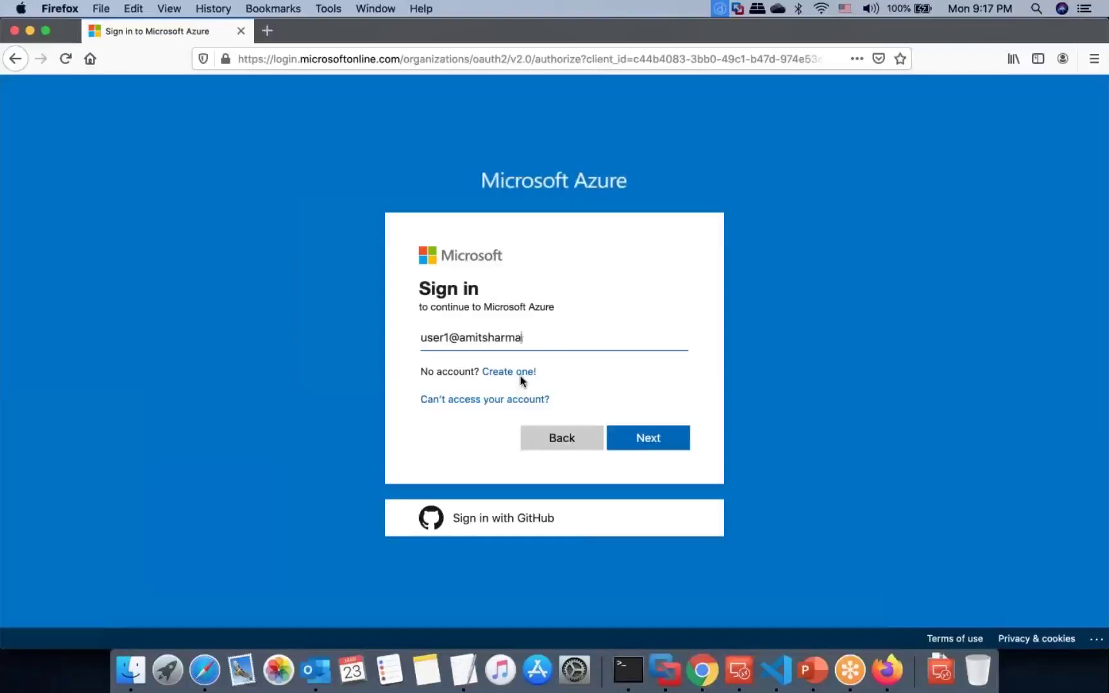
type("example.local")
key("BackSpace")
key("BackSpace")
key("BackSpace")
key("BackSpace")
key("BackSpace")
key("BackSpace")
key("BackSpace")
key("BackSpace")
key("BackSpace")
key("BackSpace")
key("BackSpace")
key("BackSpace")
key("BackSpace")
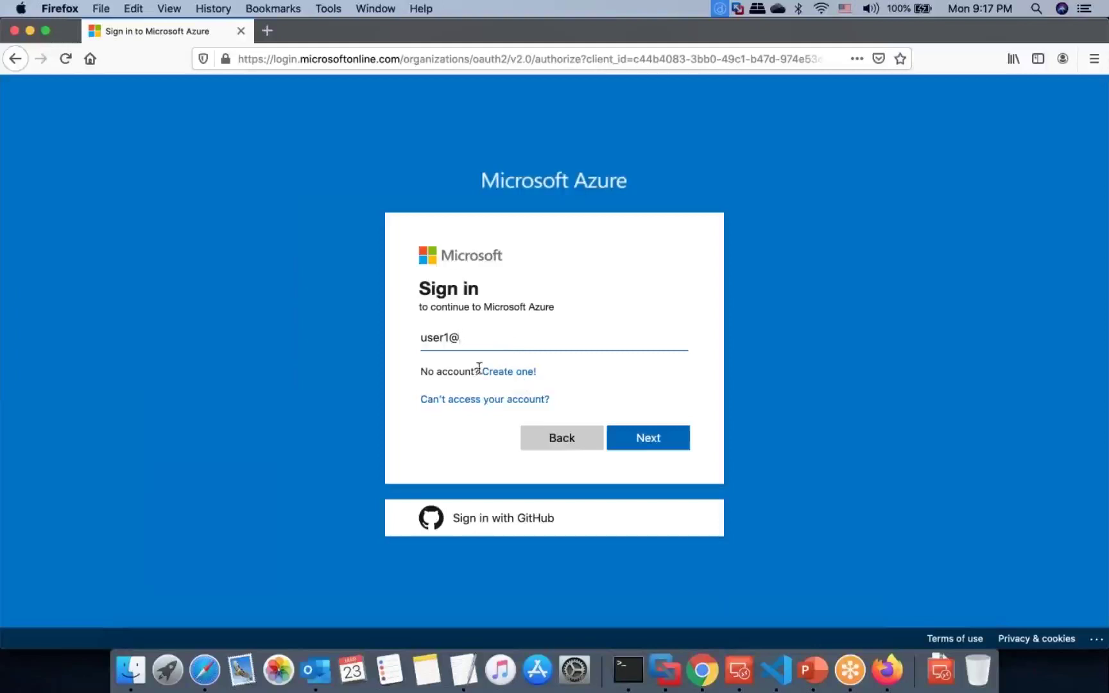
Step: Open the Default Directory's Custom domain names page to confirm coolbugs.tk is Verified
left_click(702, 679)
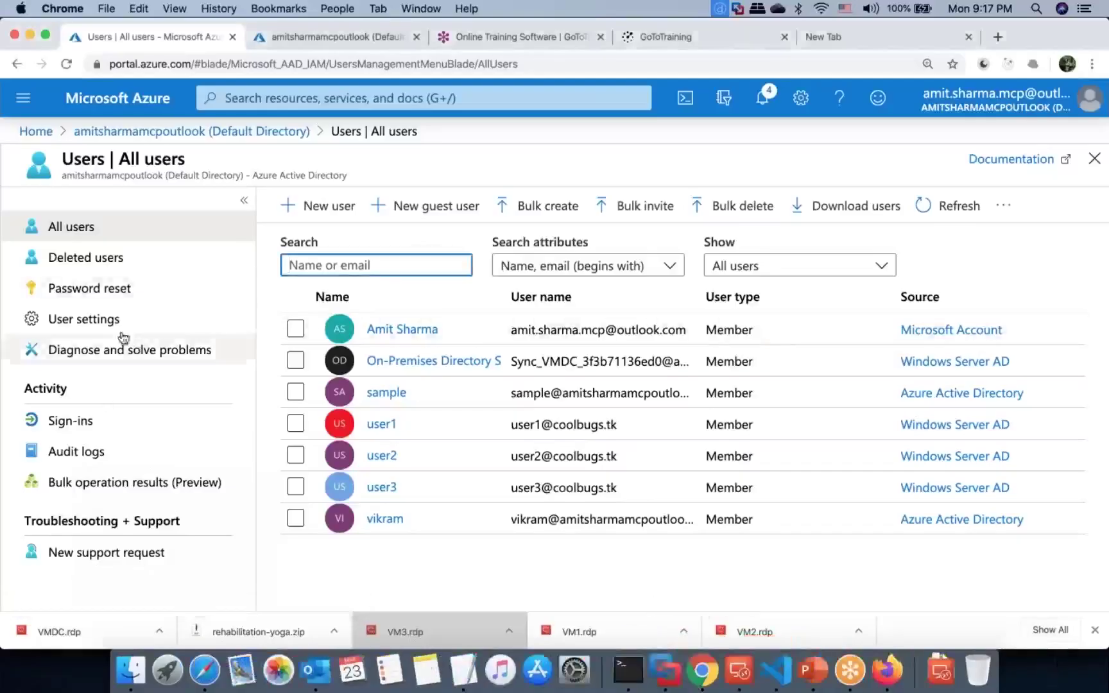
left_click(258, 132)
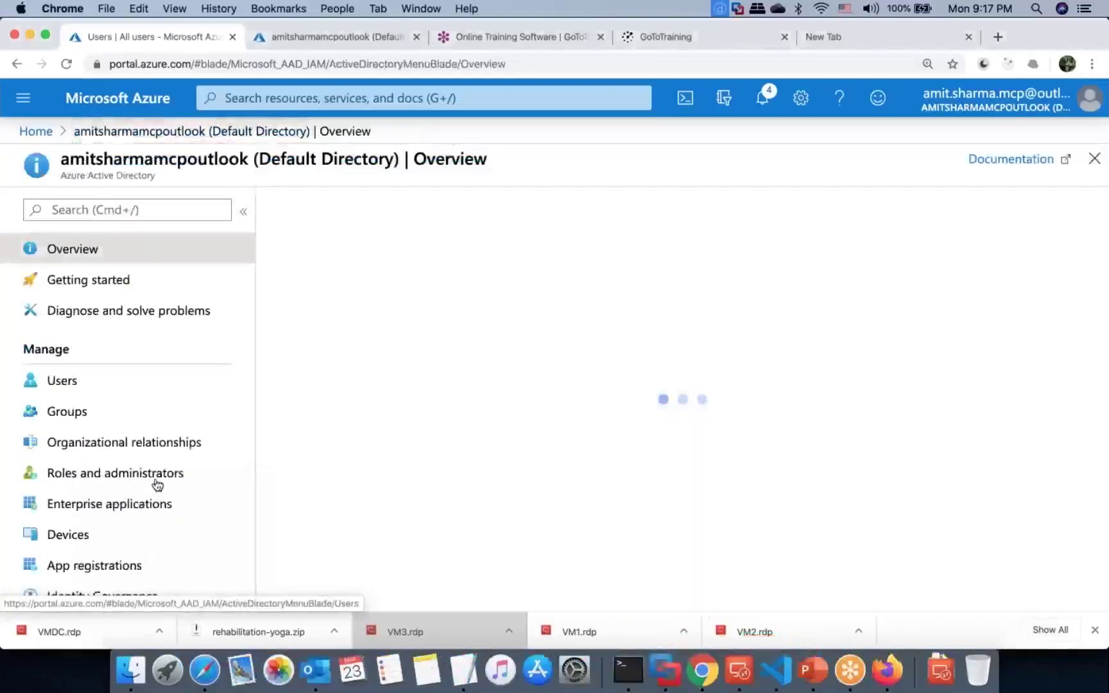
scroll(116, 514, "down", 5)
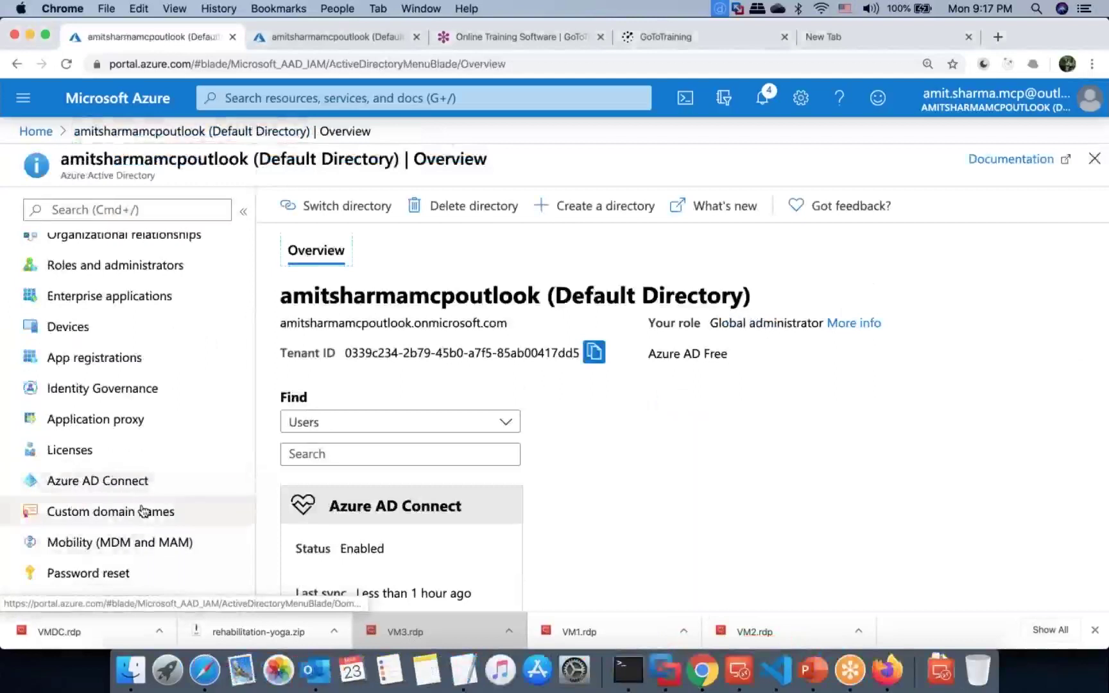
left_click(168, 512)
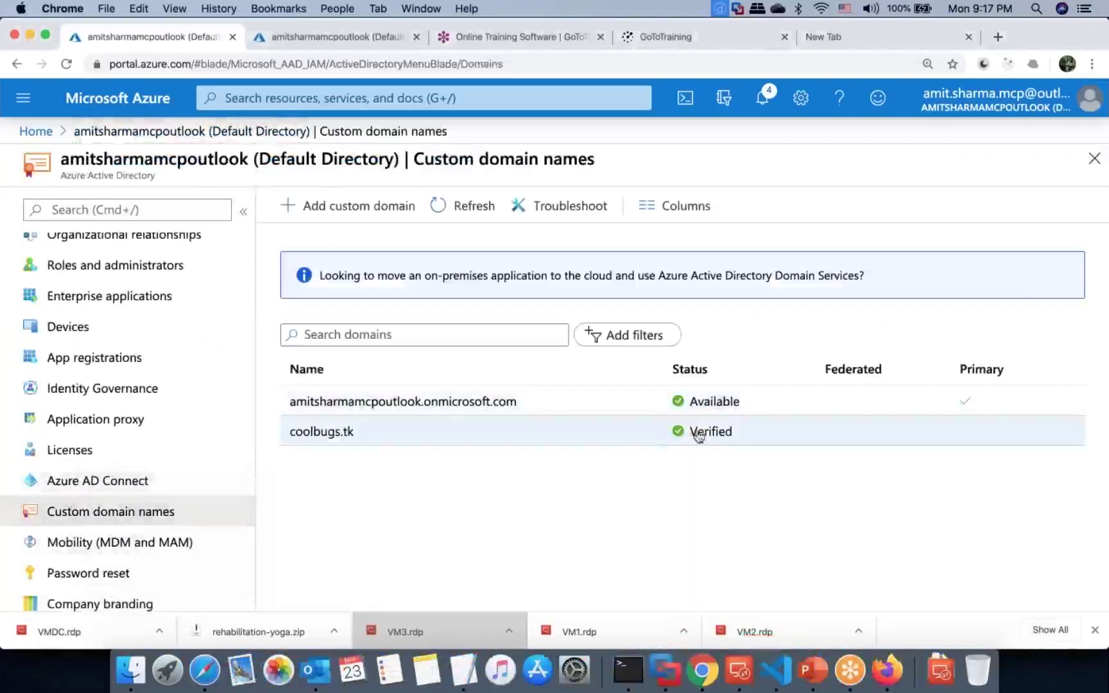
left_click(887, 669)
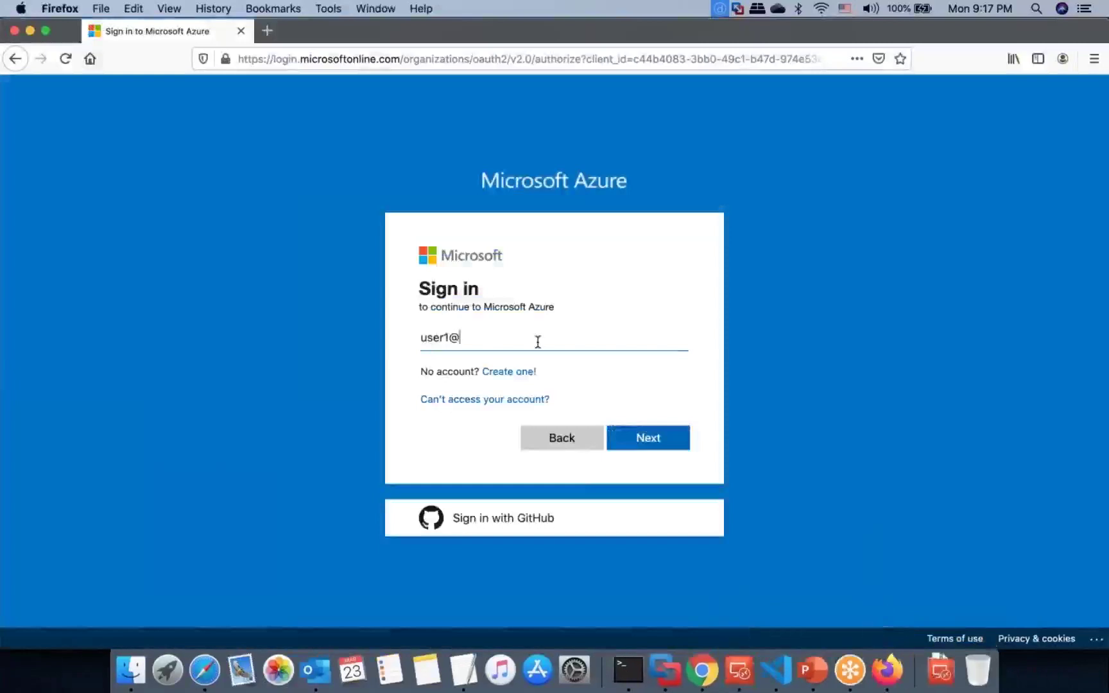
Step: Sign in to the Firefox portal as a synced coolbugs.tk user and dismiss the welcome tour
type("co")
type("olbugs.tk")
key("Return")
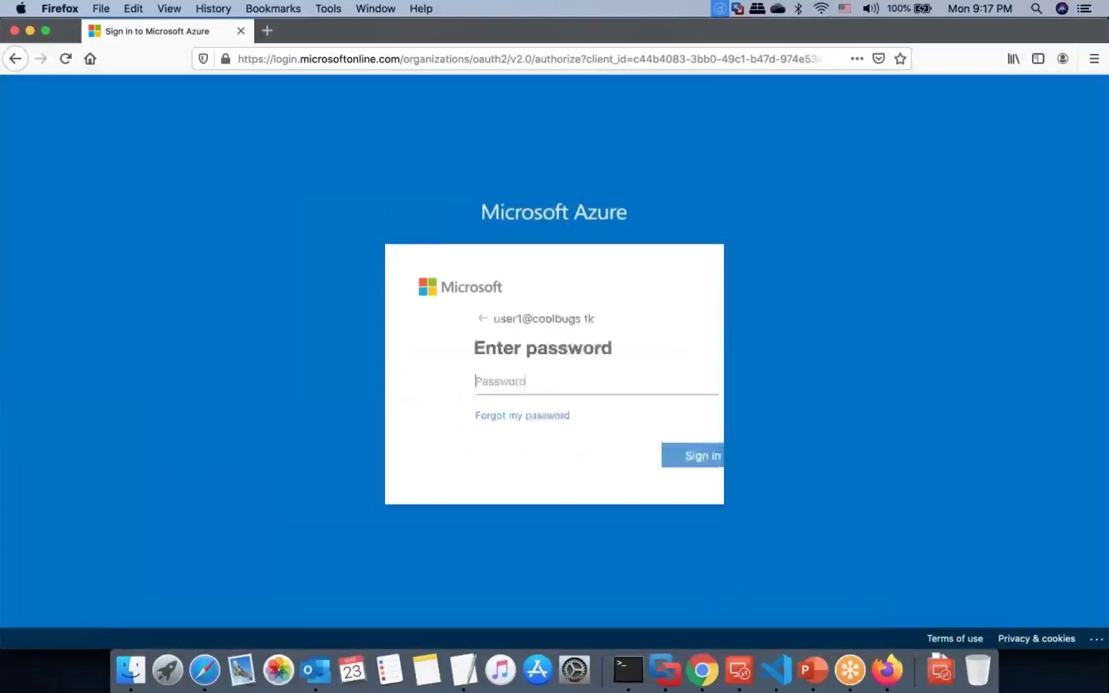
type("•••••••••")
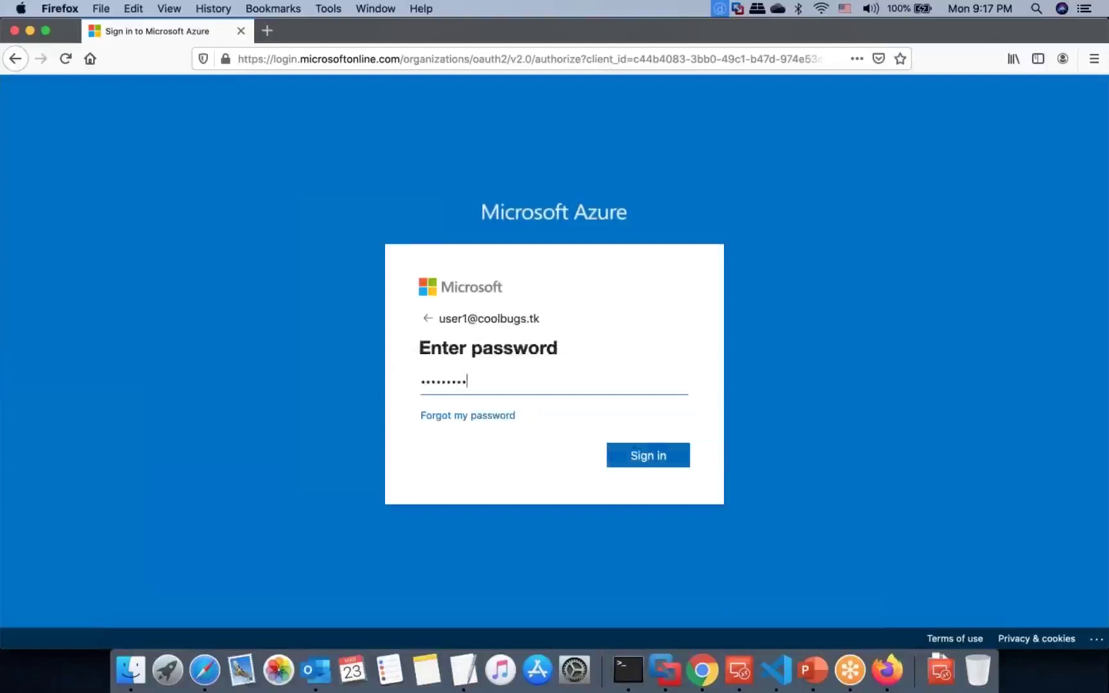
key("Return")
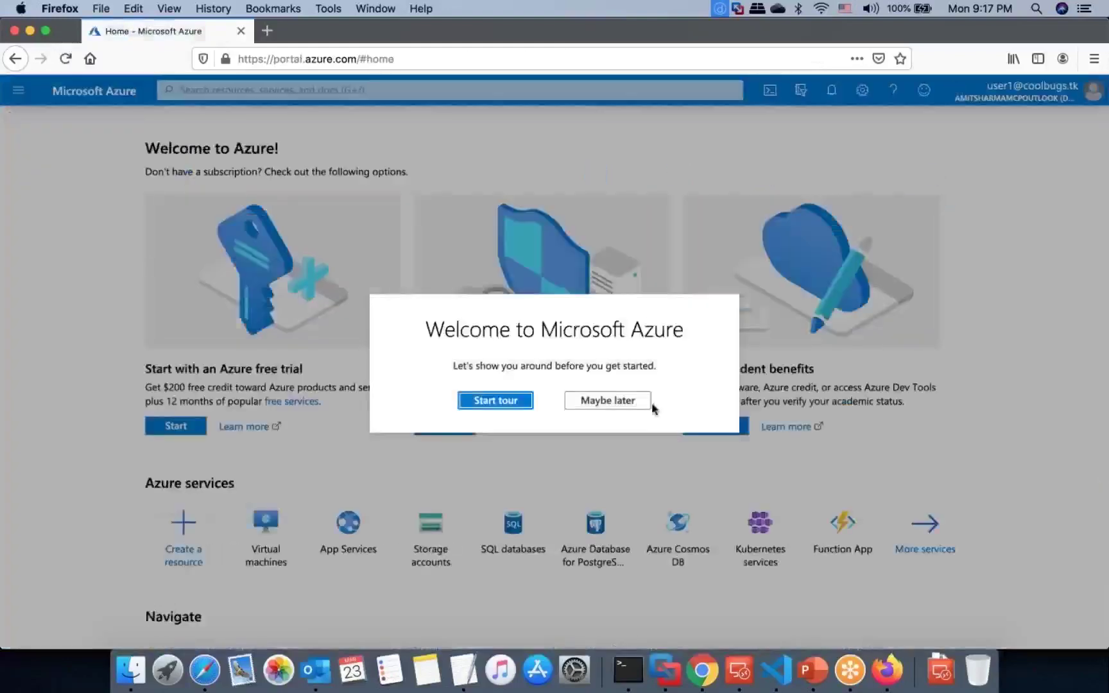
key("Return")
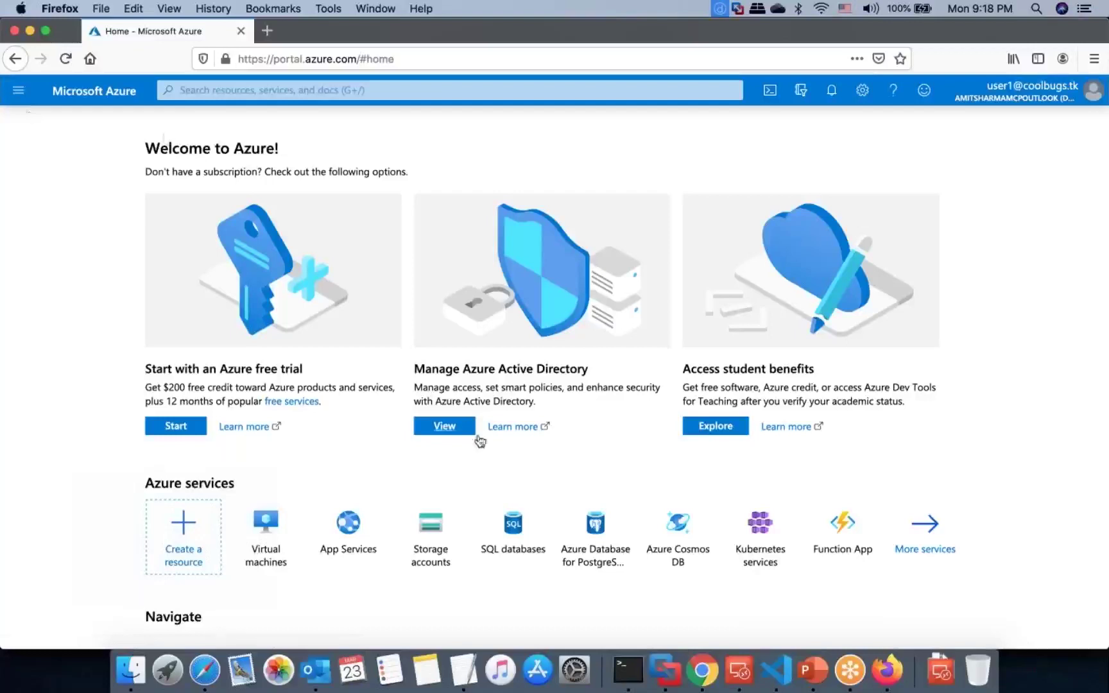
left_click(697, 656)
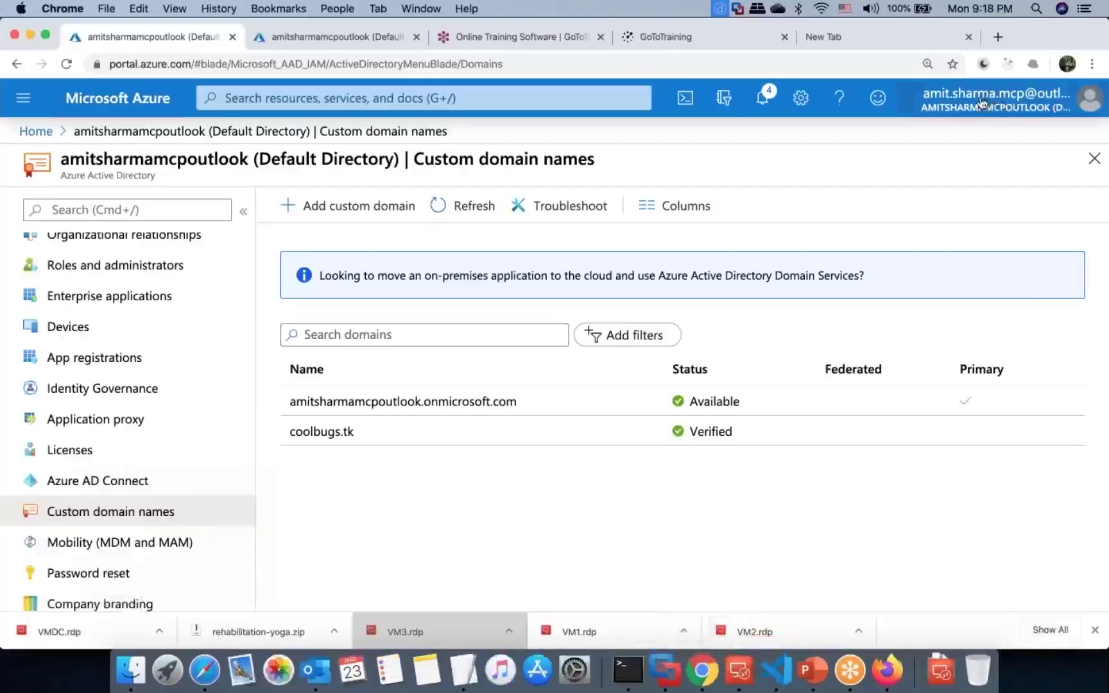
Step: Search 'sub' to reach MSDN Platforms' Access control (IAM) and show the Add options
left_click(284, 96)
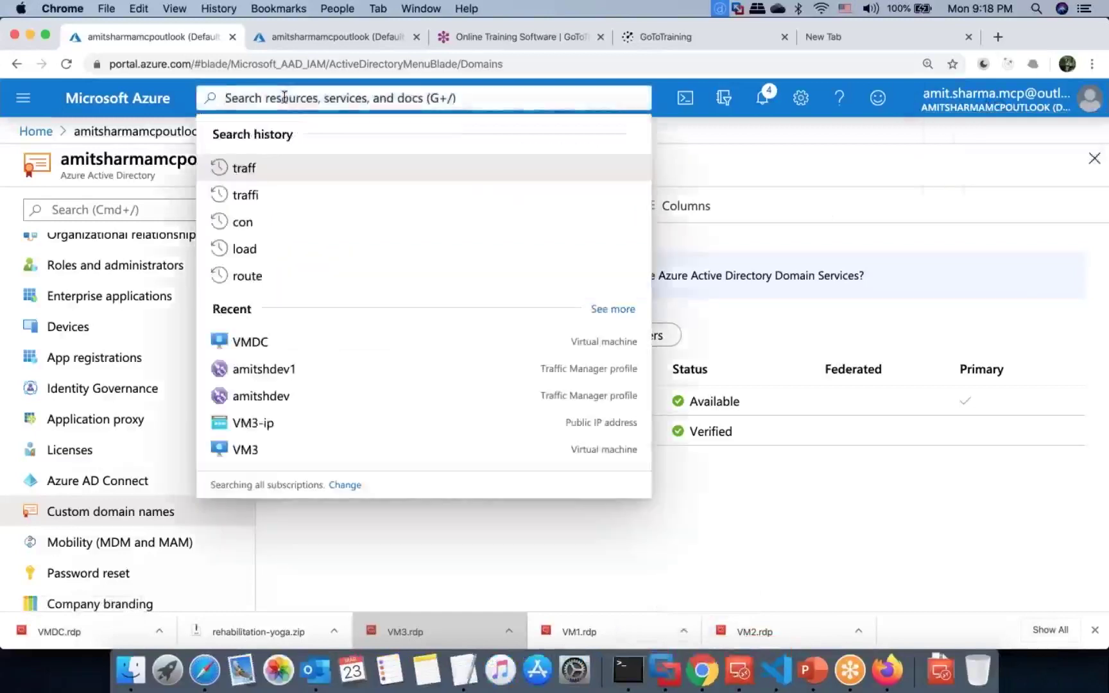
type("sub")
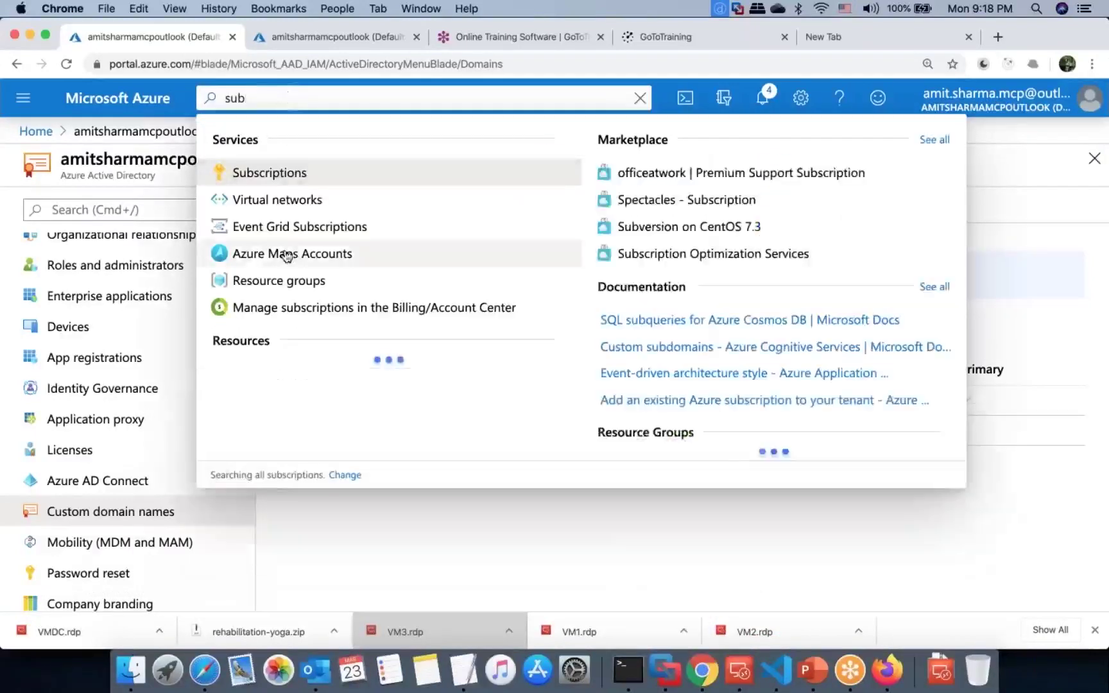
left_click(290, 173)
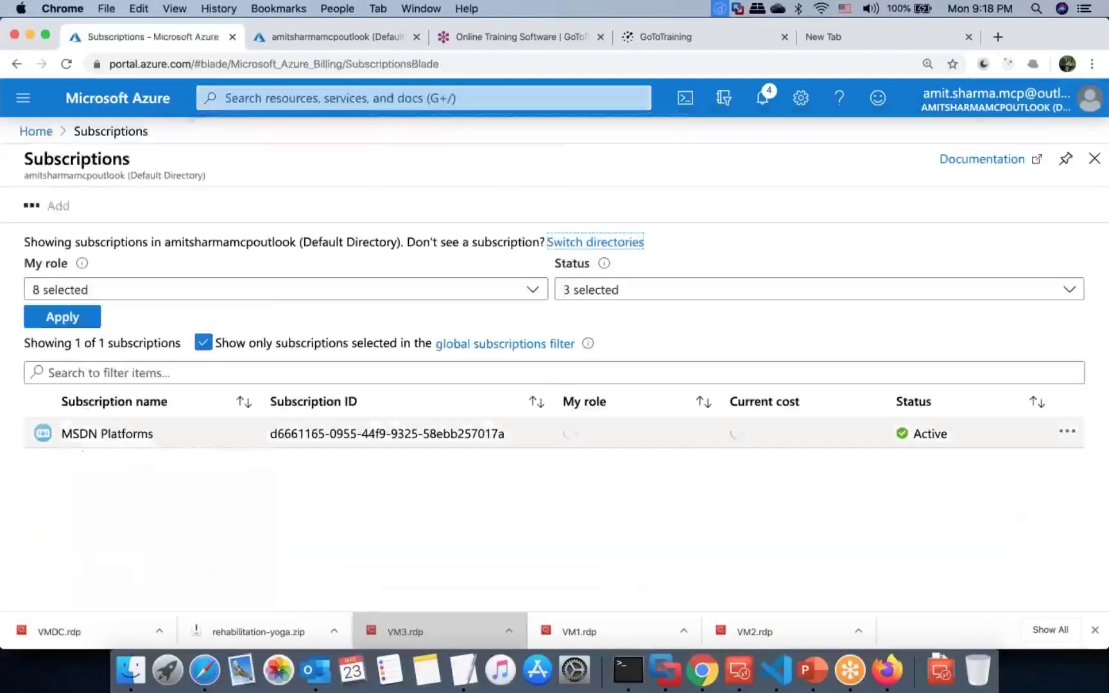
left_click(107, 434)
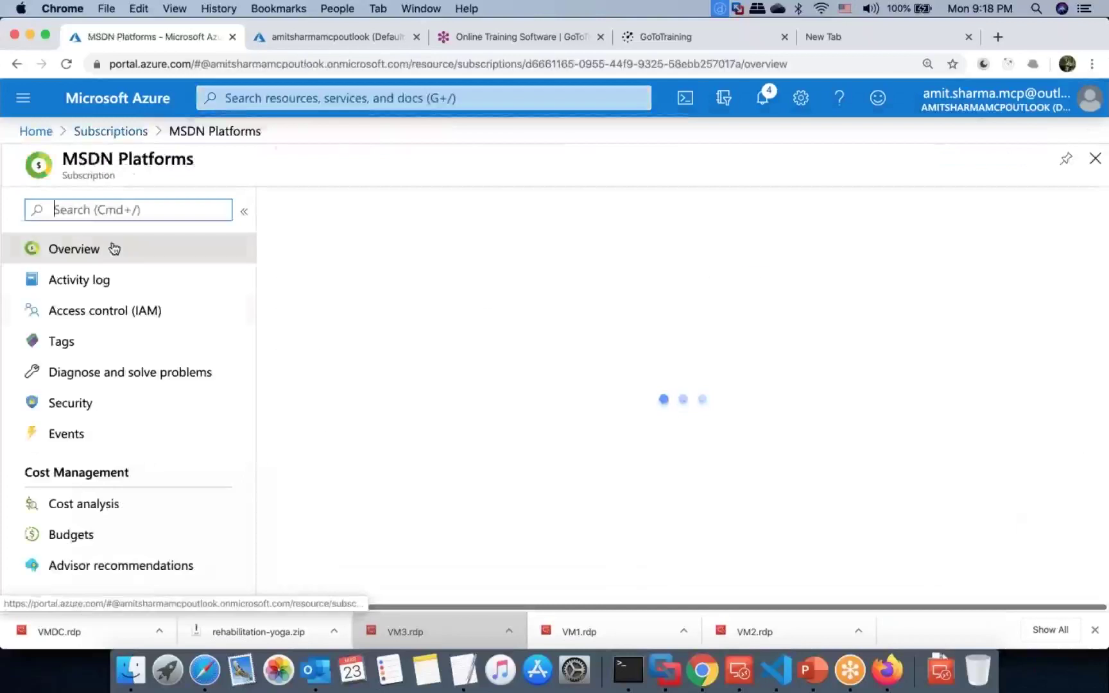
left_click(117, 312)
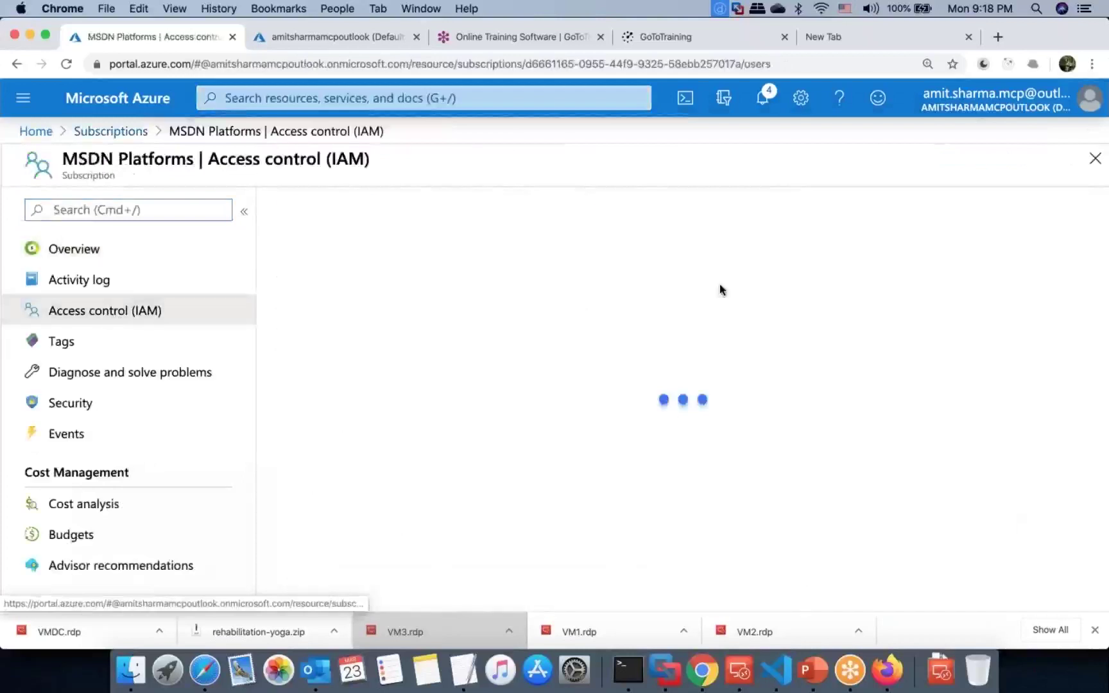
left_click(305, 205)
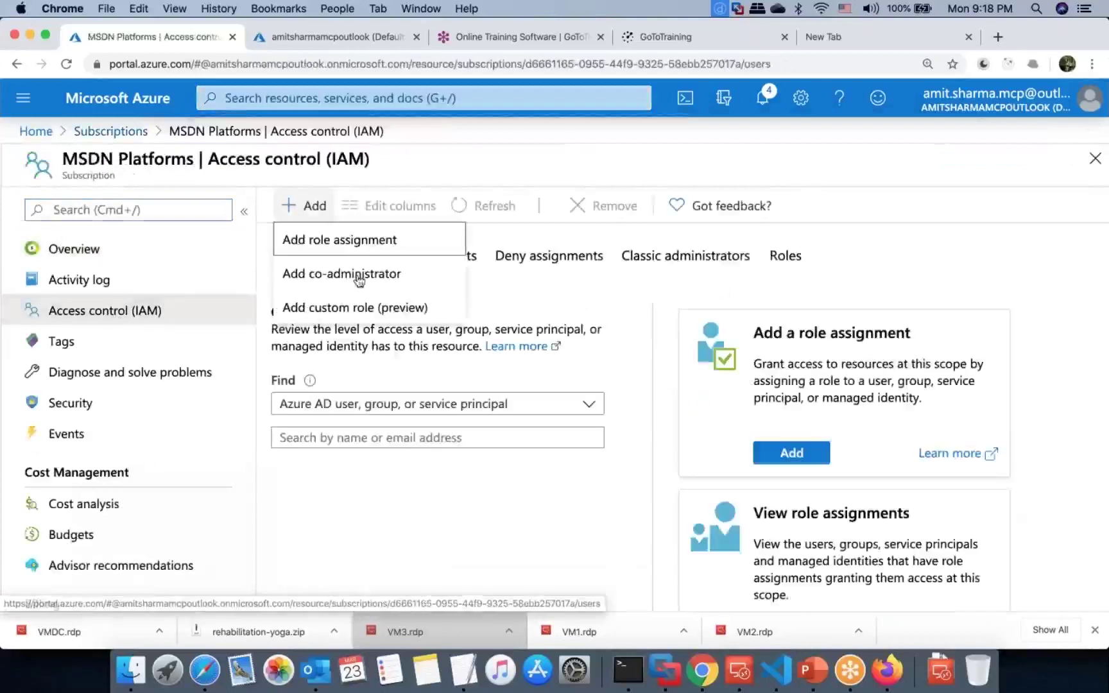
Step: Start a new role assignment on the subscription and select the Reader role
left_click(385, 247)
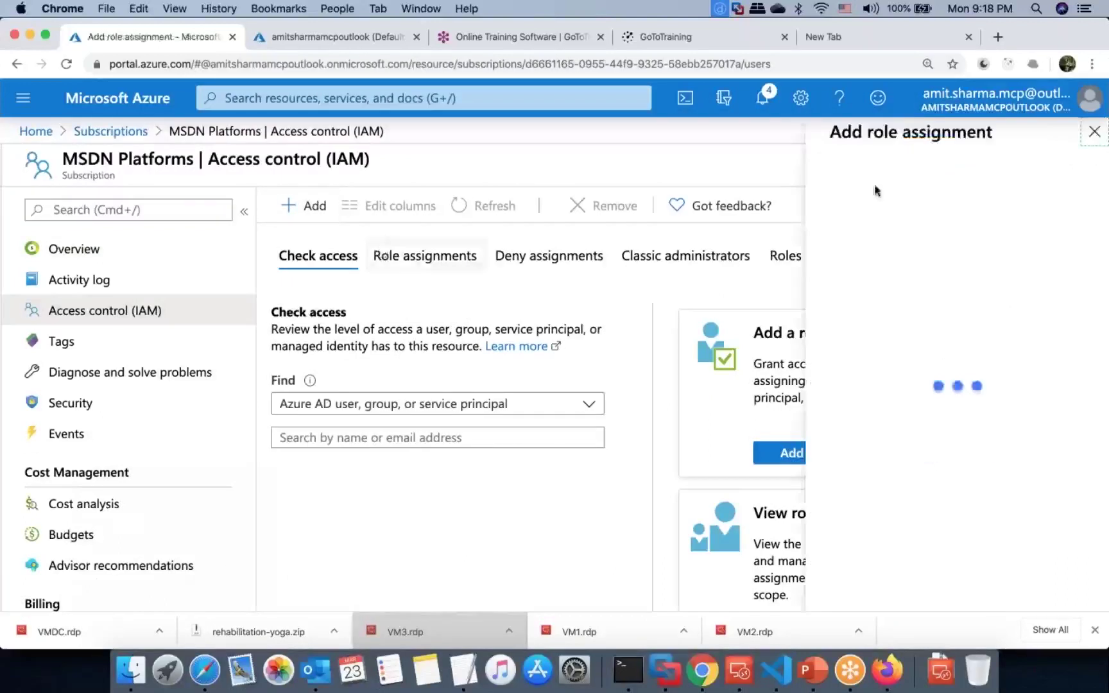
left_click(790, 206)
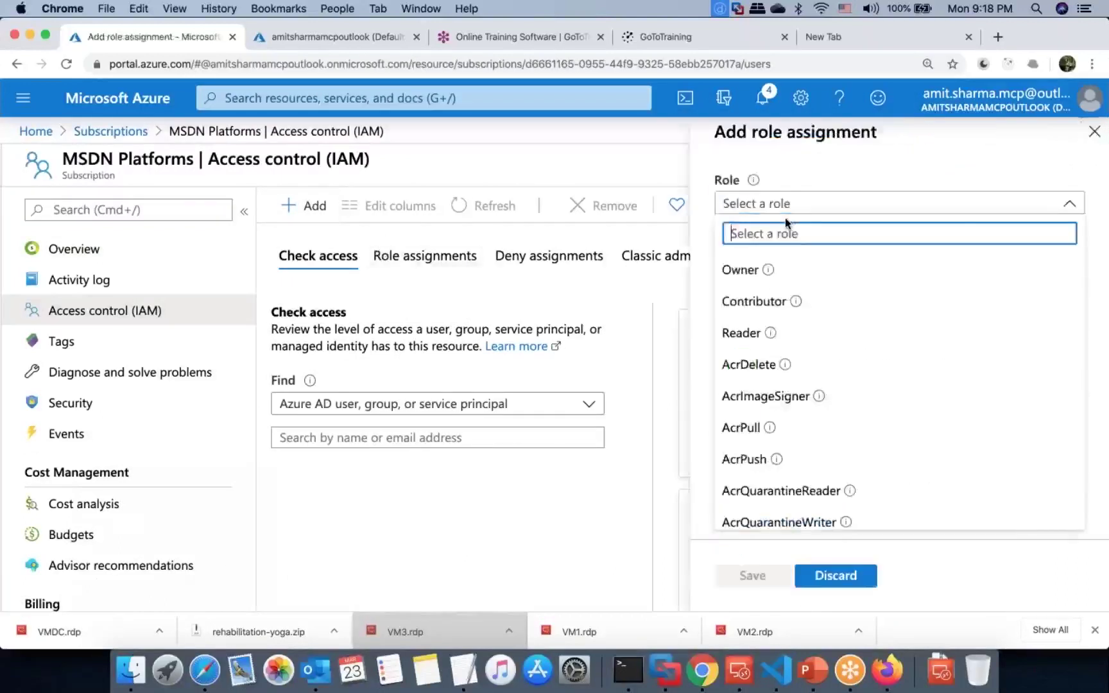
mouse_move(769, 269)
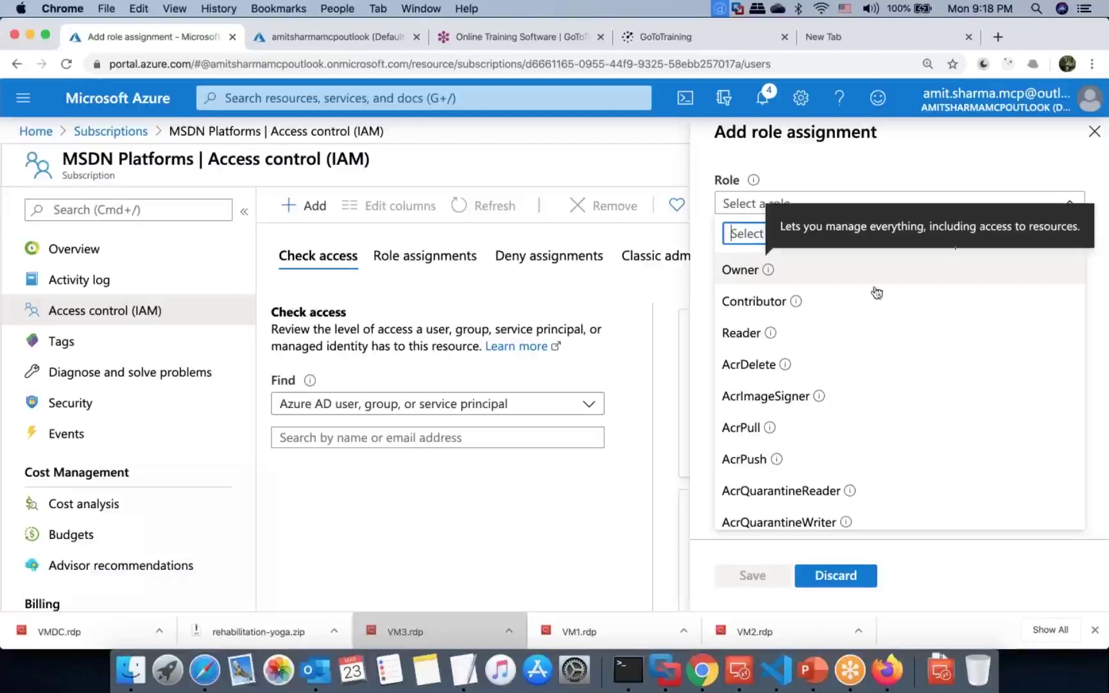
mouse_move(800, 305)
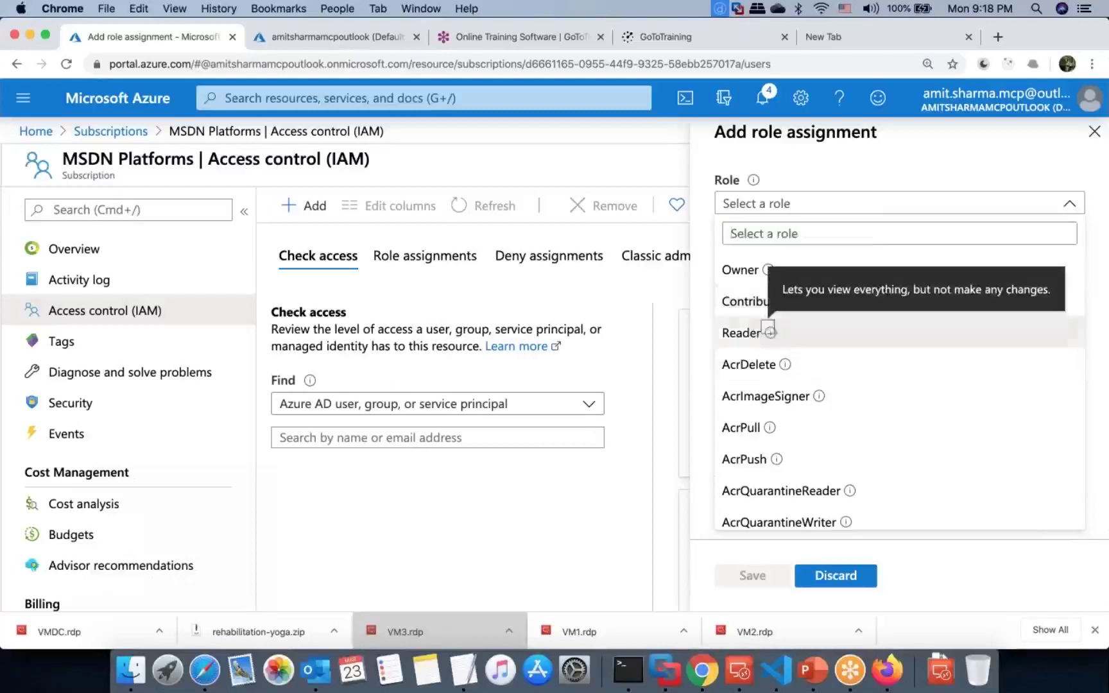
left_click(769, 331)
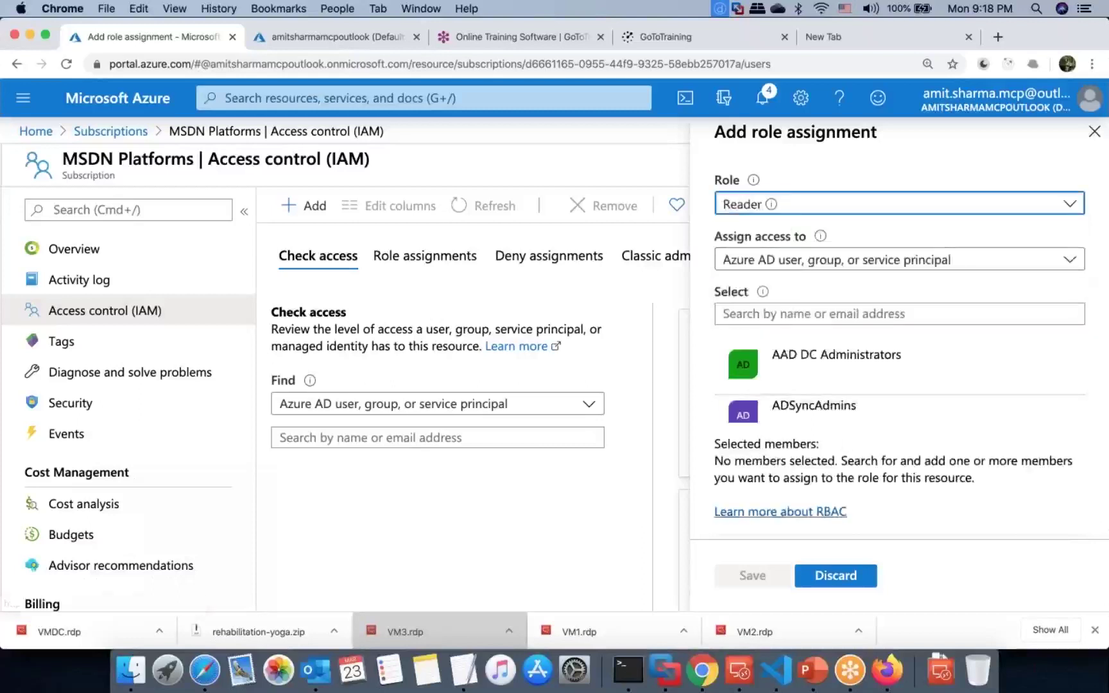
Step: Add user1 and user2 as members and save the Reader assignments
scroll(877, 385, "down", 2)
scroll(877, 386, "down", 4)
scroll(877, 386, "down", 4)
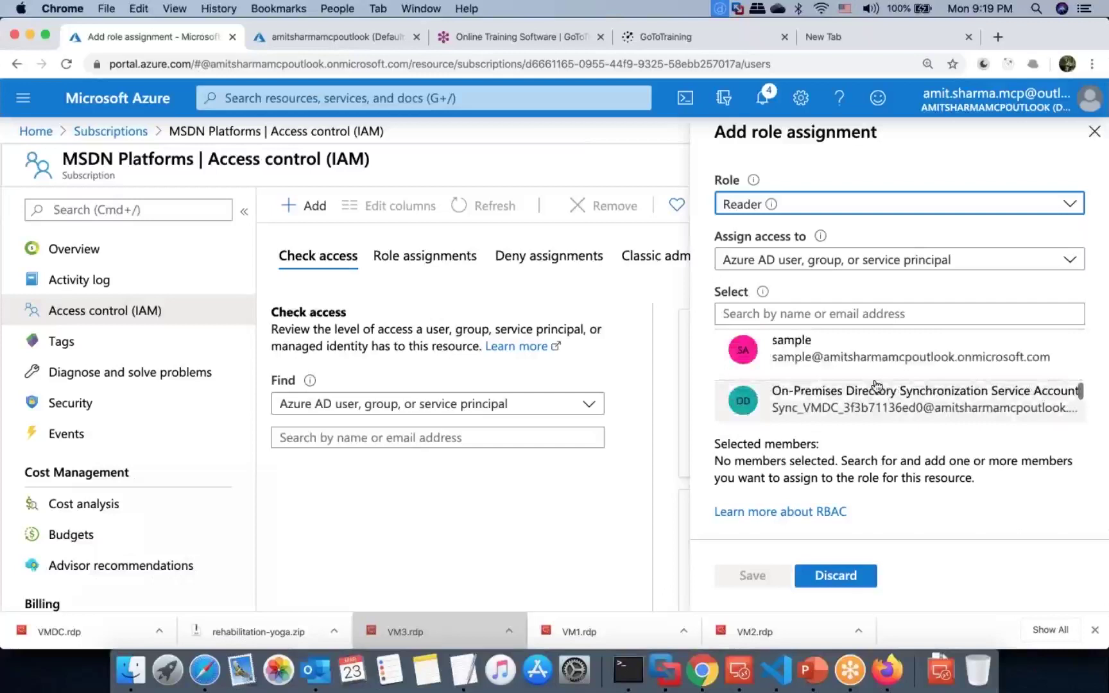
scroll(877, 386, "down", 3)
left_click(841, 350)
scroll(873, 372, "down", 10)
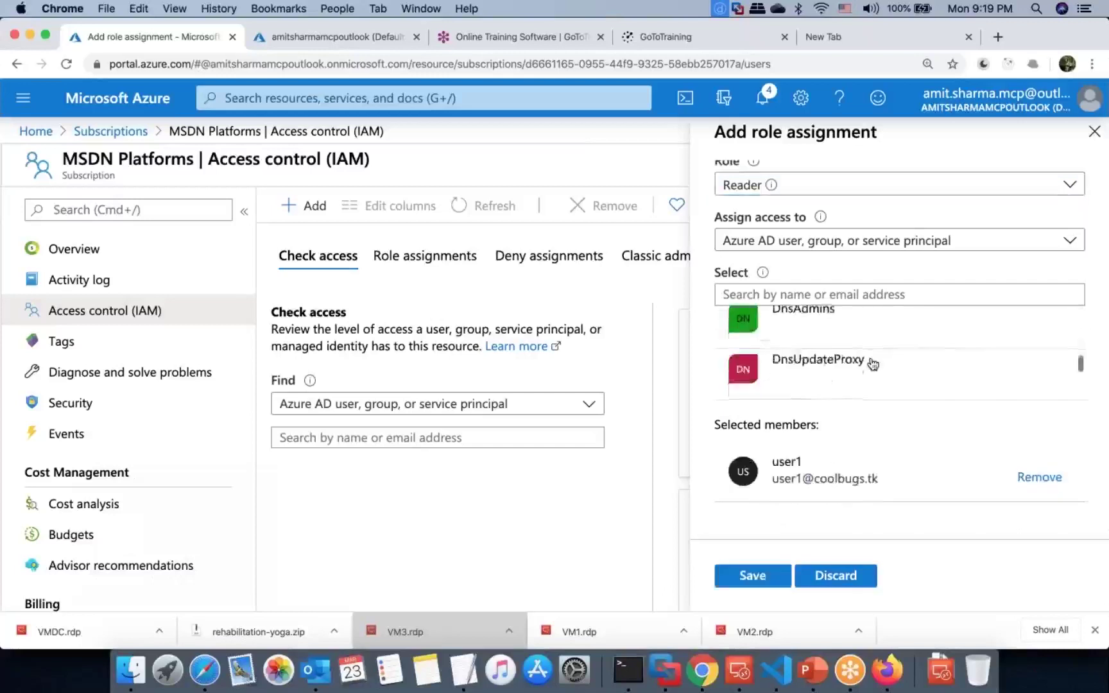
left_click(893, 330)
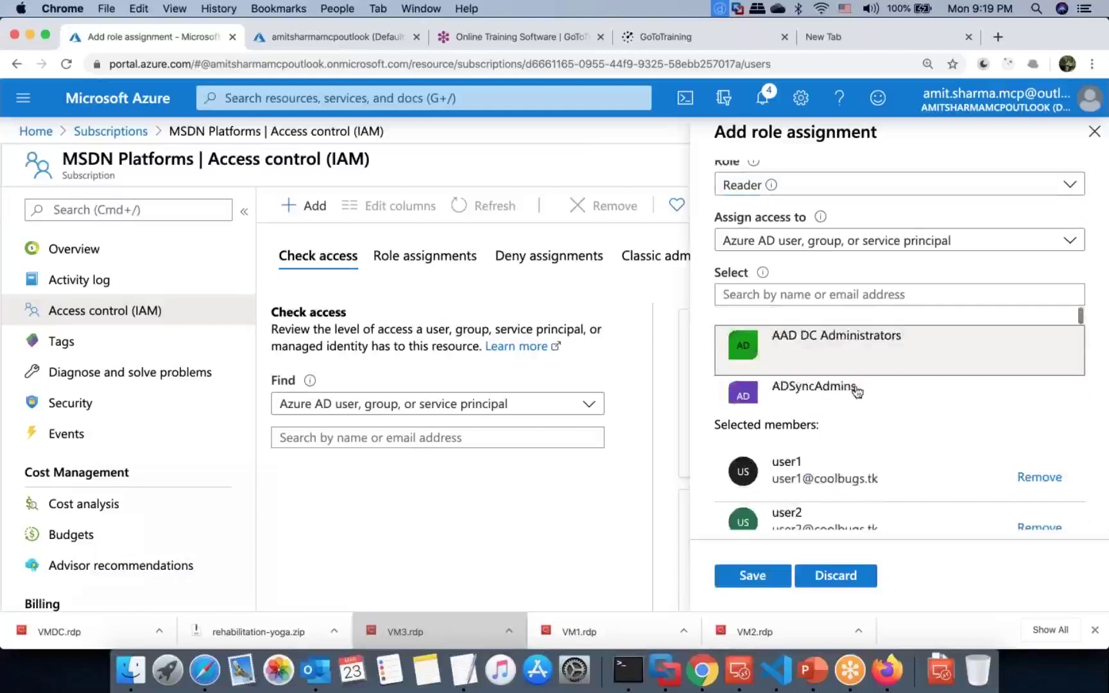
left_click(781, 573)
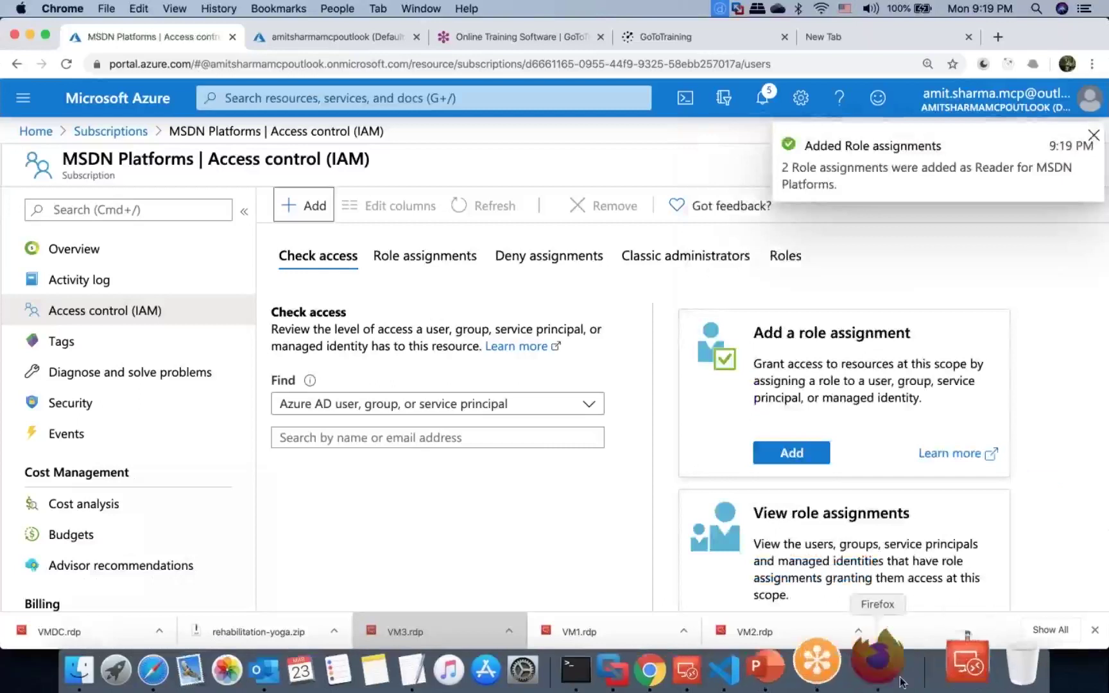
left_click(898, 679)
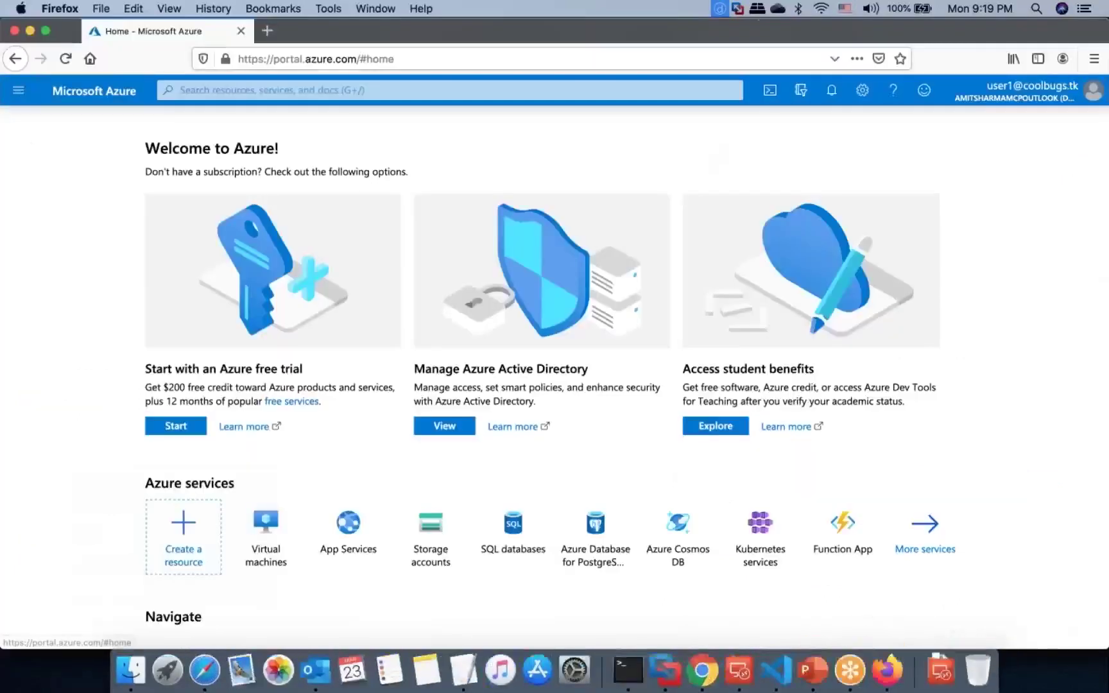
Step: Sign out the first user and sign in with user2's coolbugs.tk account and password
left_click(958, 102)
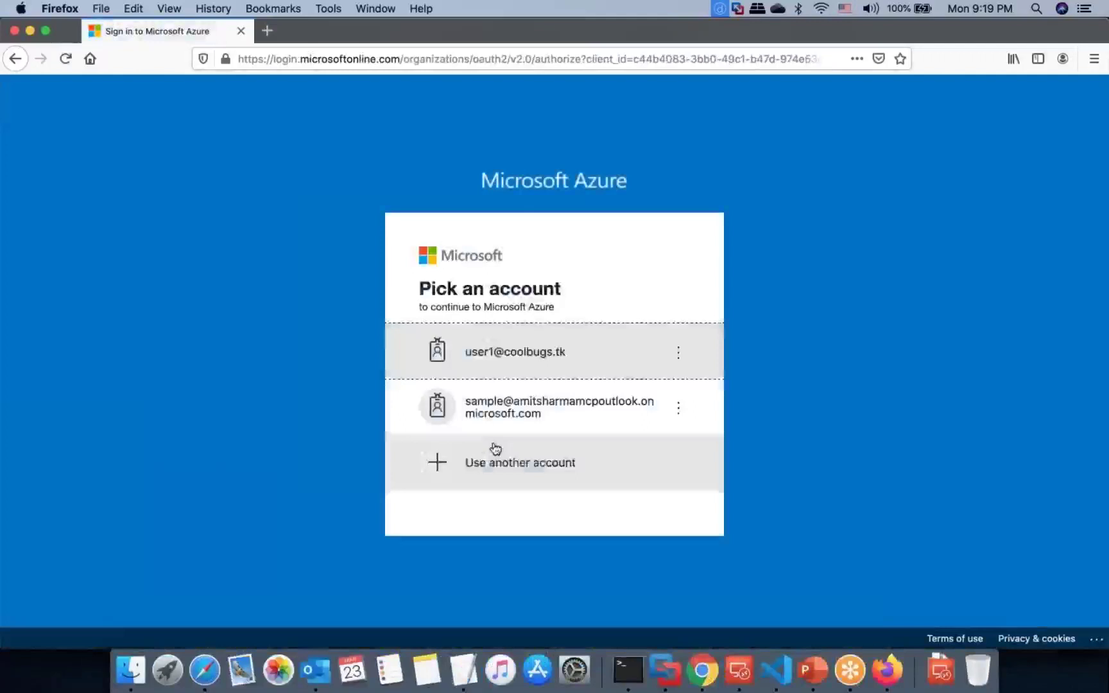
left_click(537, 364)
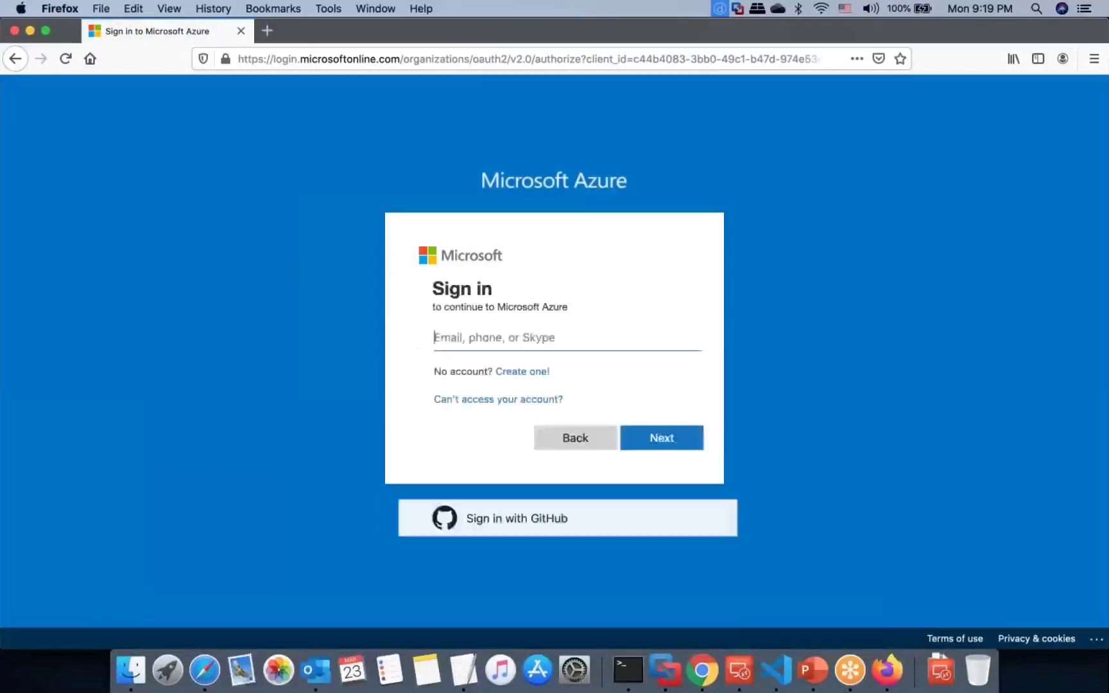
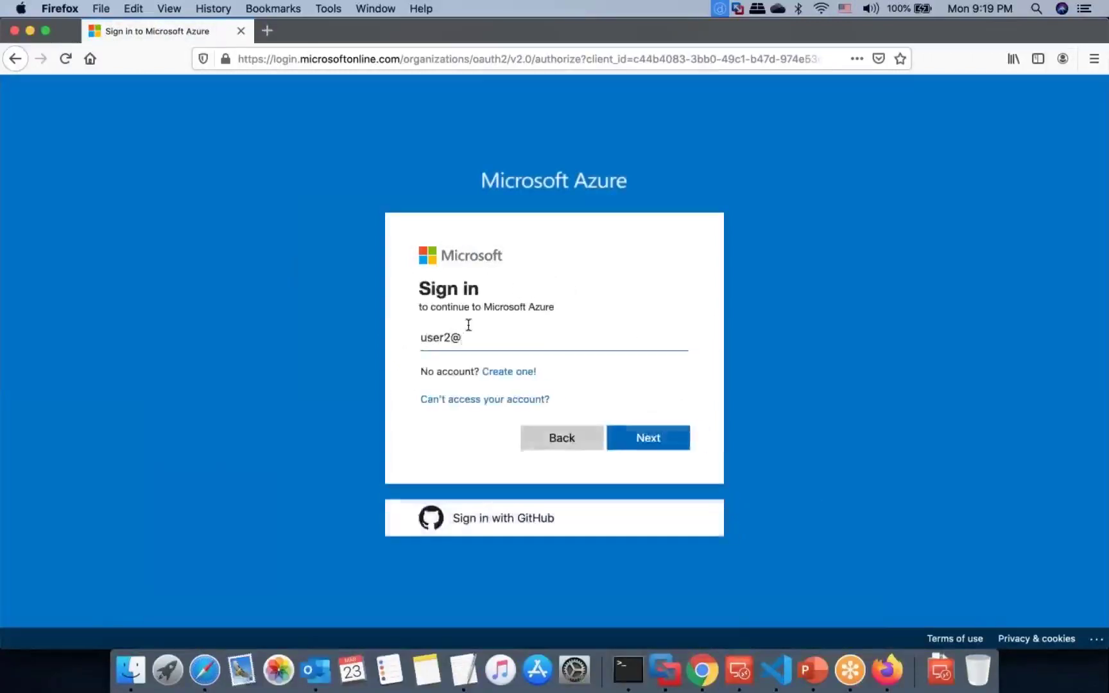
key("BackSpace")
key("BackSpace")
key("BackSpace")
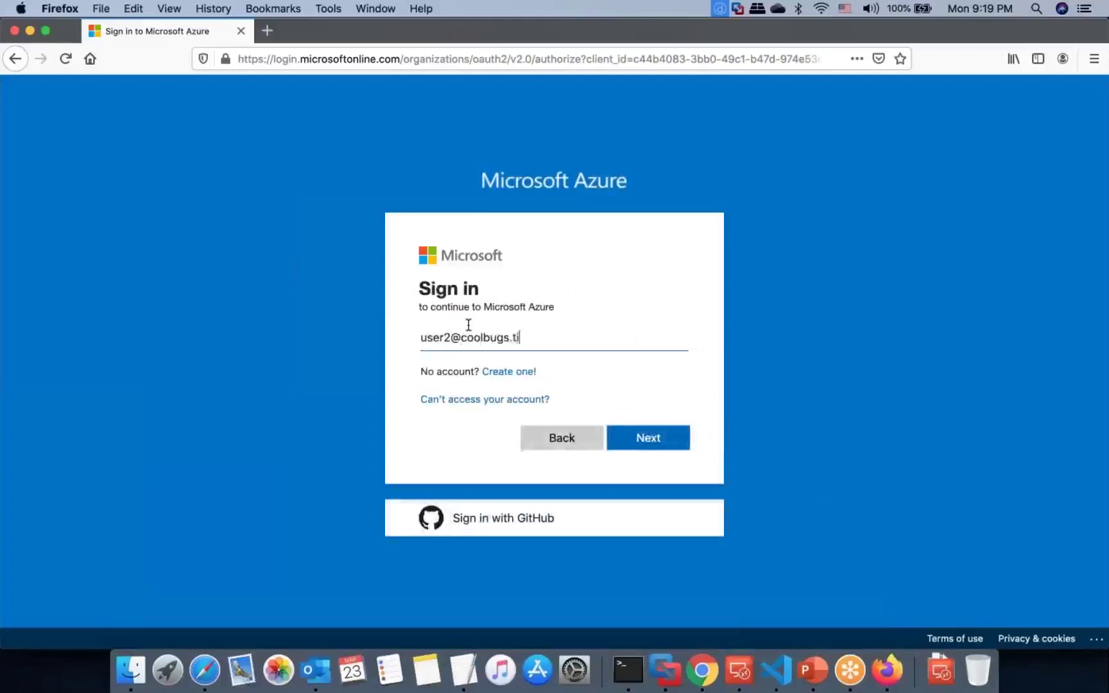
key("BackSpace")
key("BackSpace")
key("Return")
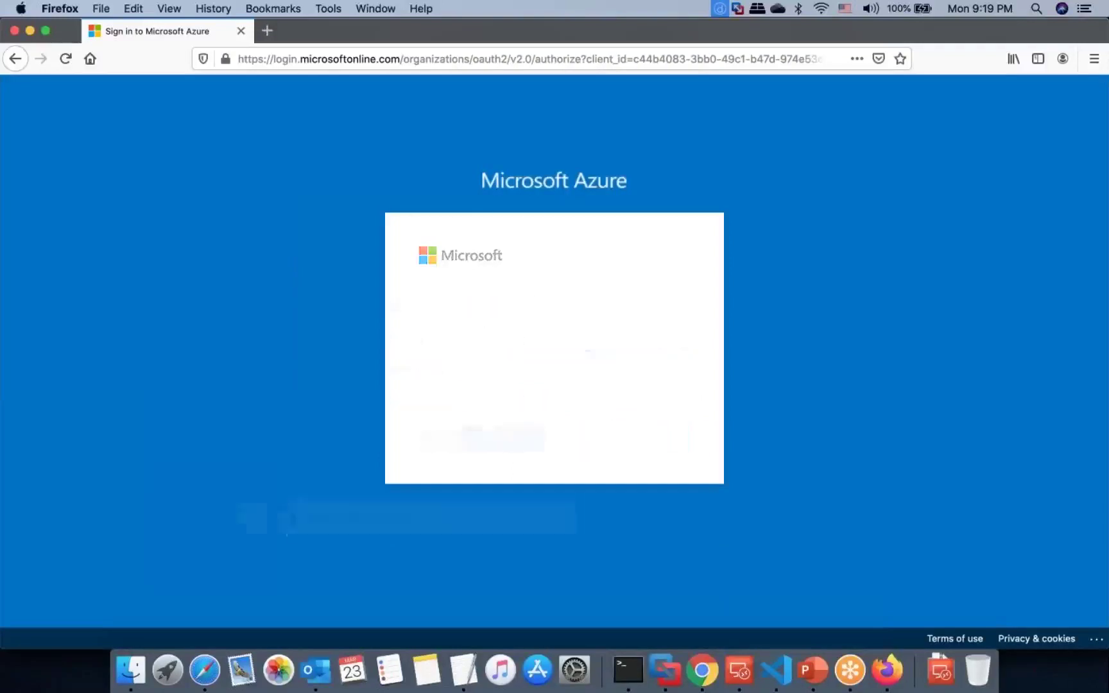
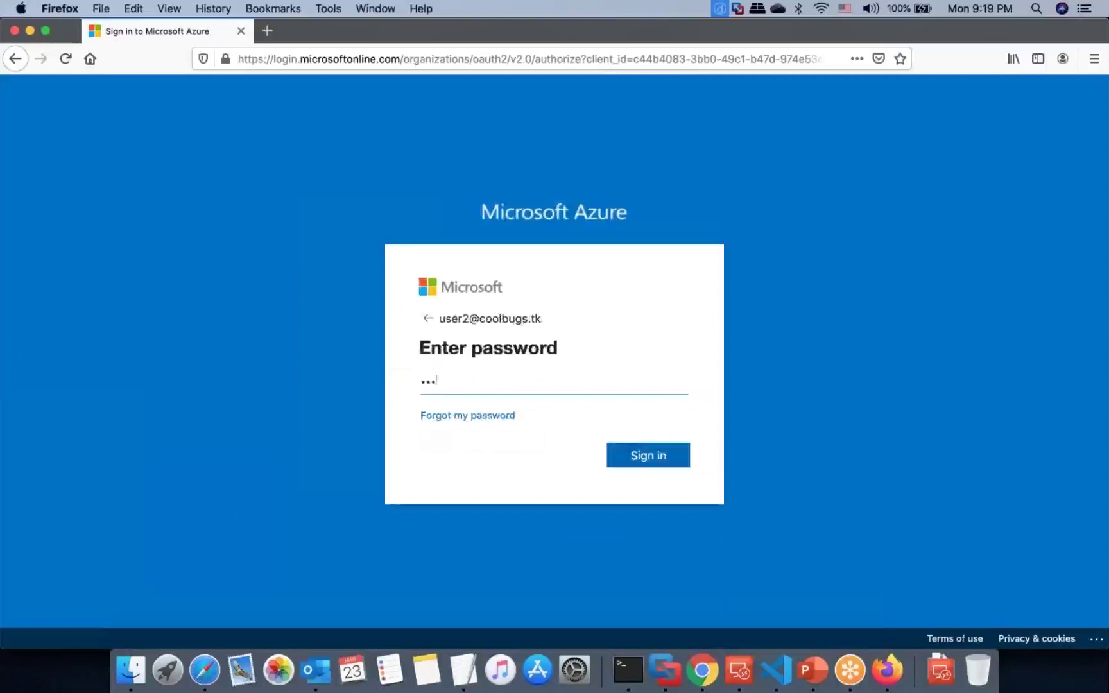
key("Return")
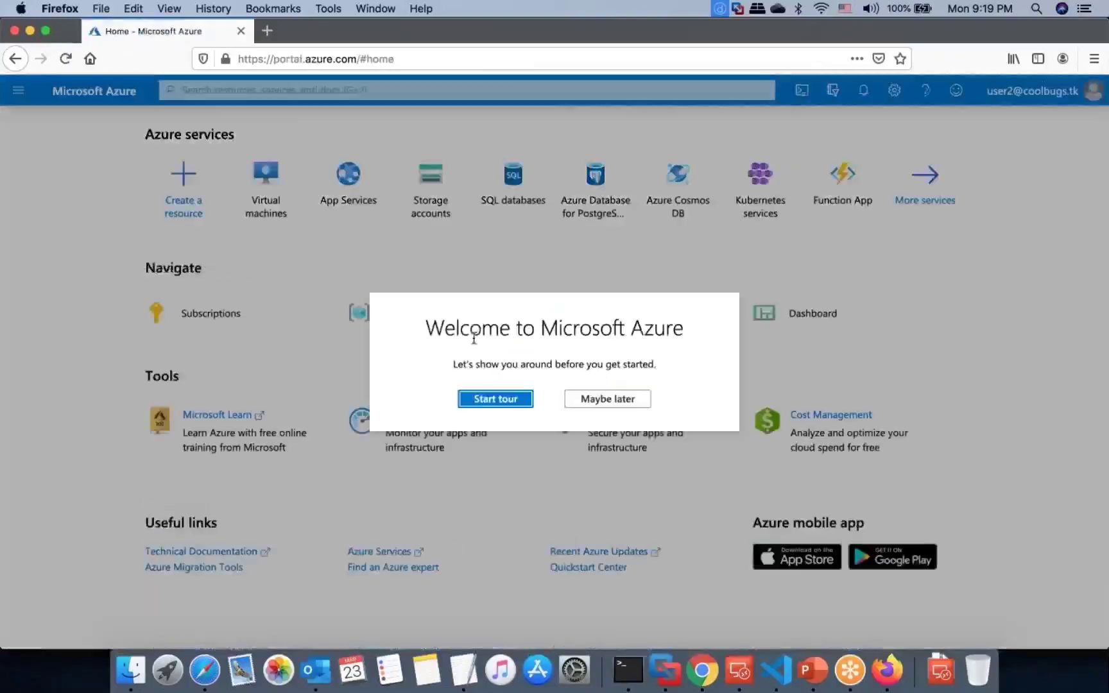
Step: Skip the welcome tour and refresh the All resources list as user2
left_click(613, 401)
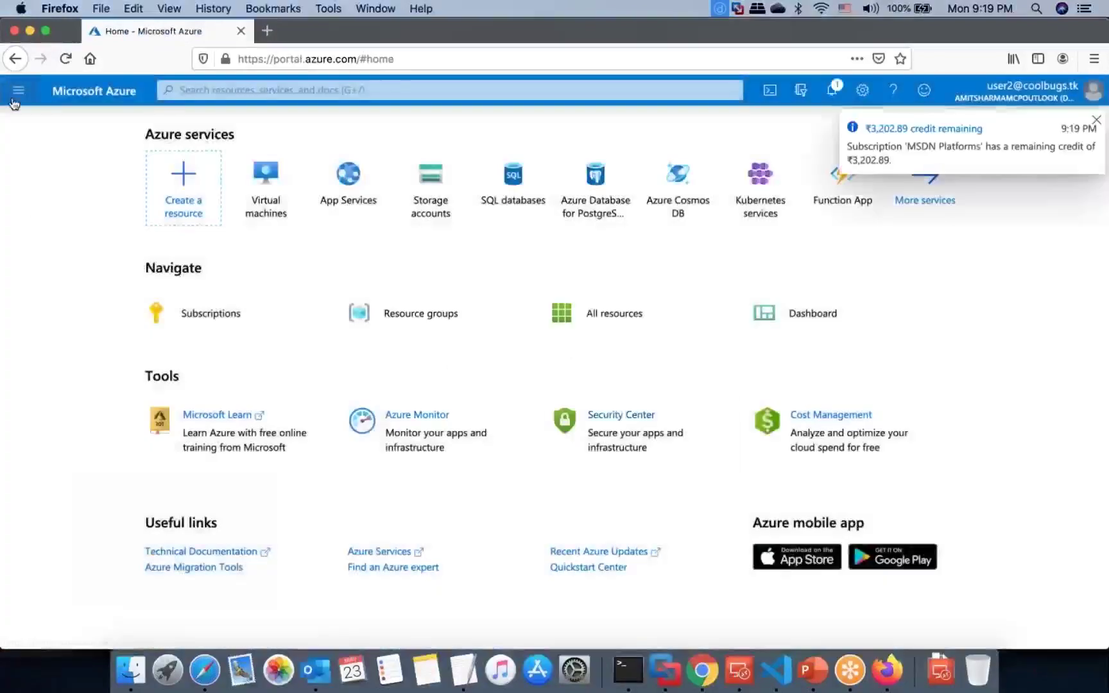
left_click(18, 93)
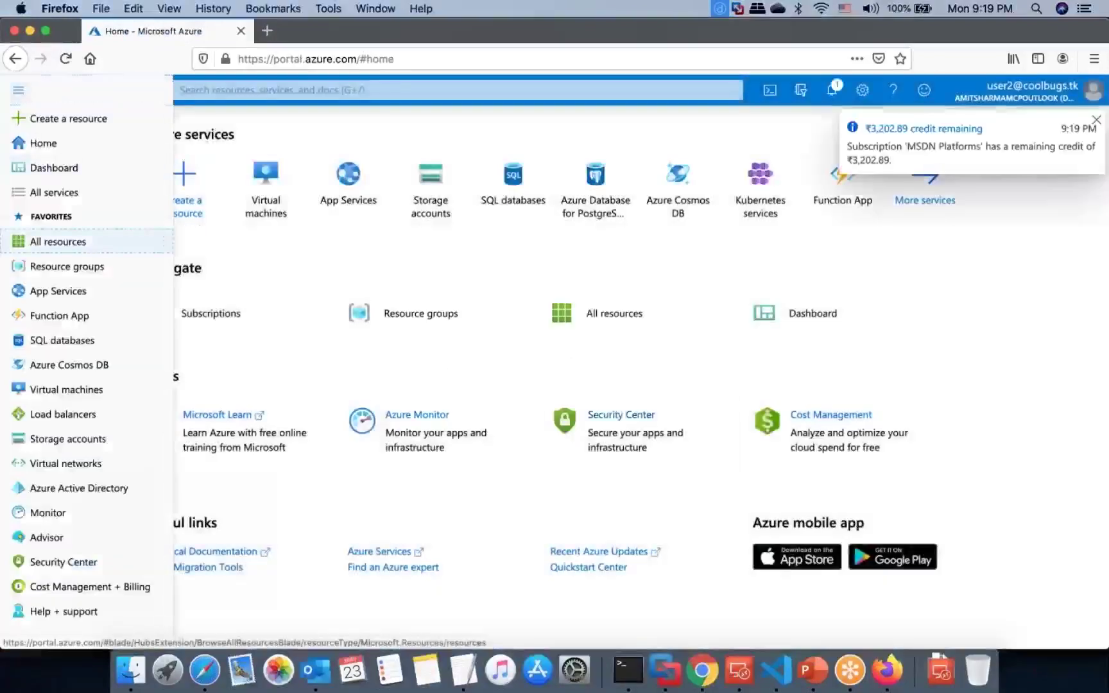
left_click(57, 241)
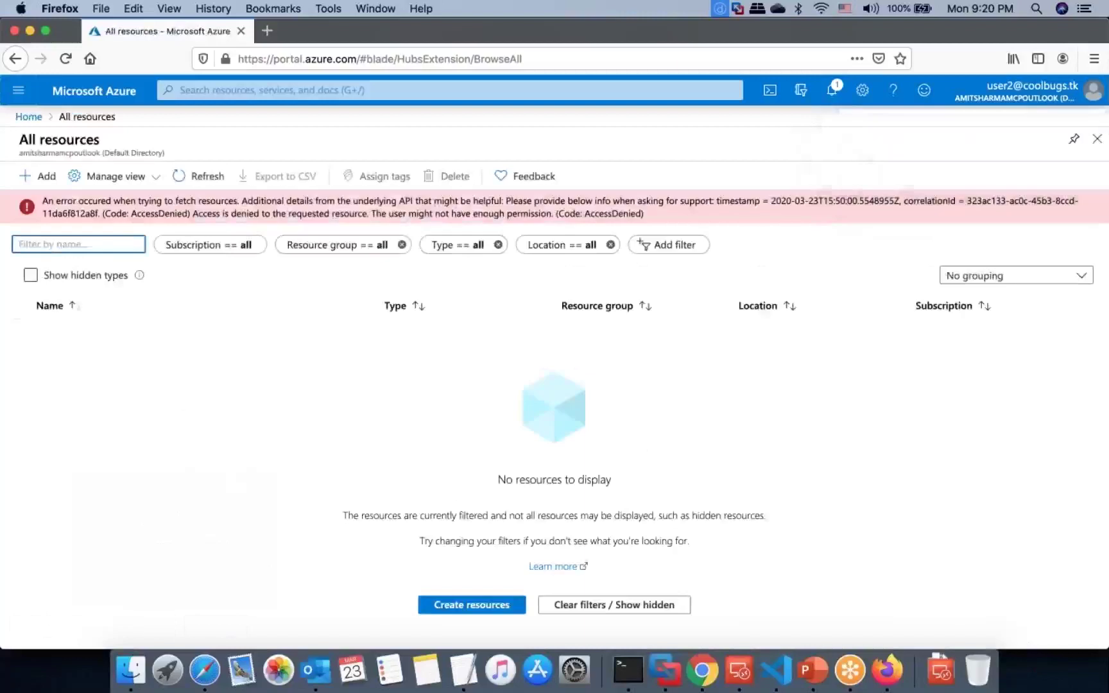
left_click(217, 185)
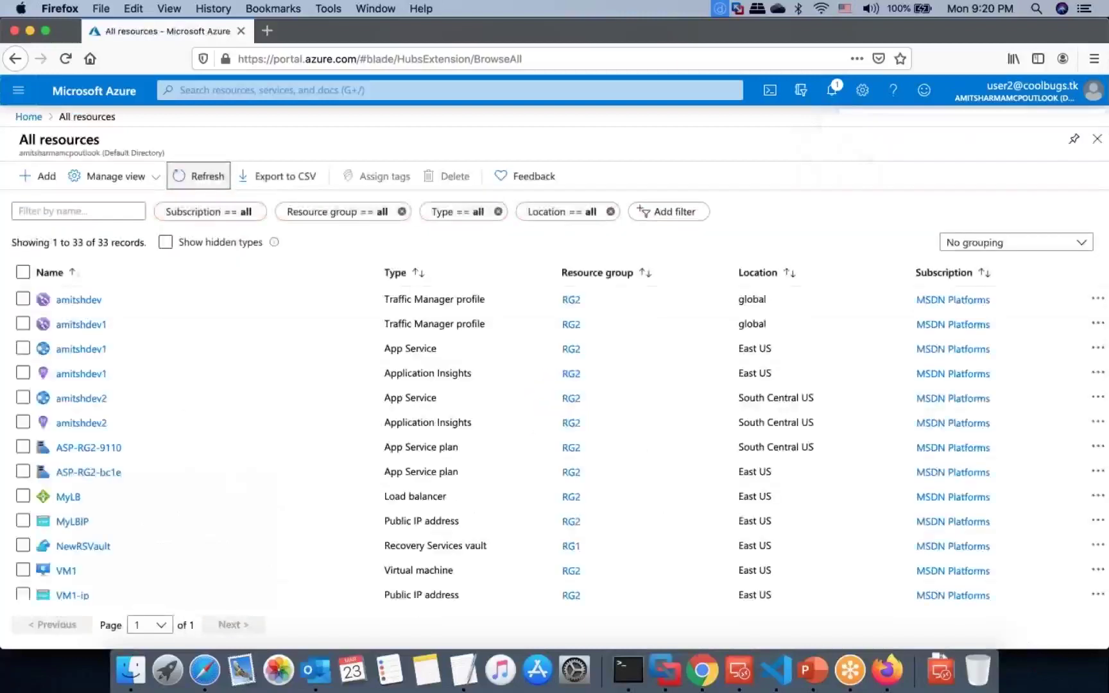
Step: Open the amitshdev Traffic Manager profile, then list the resource groups NetworkWatcherRG, RG1 and RG2
left_click(75, 305)
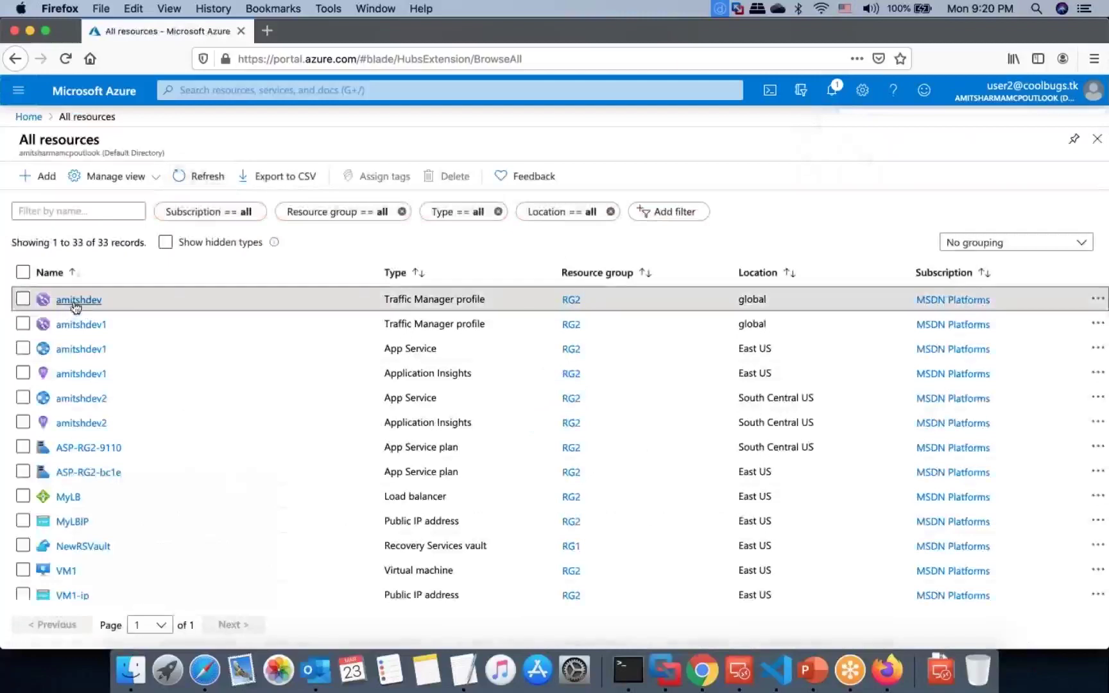
left_click(76, 306)
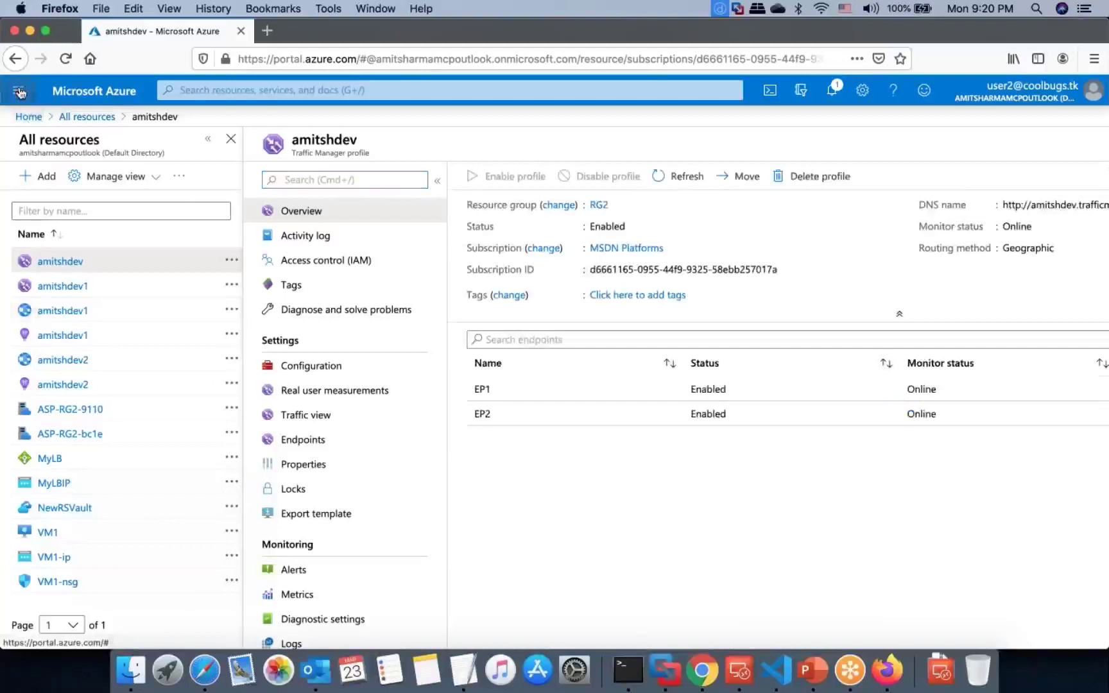
left_click(20, 92)
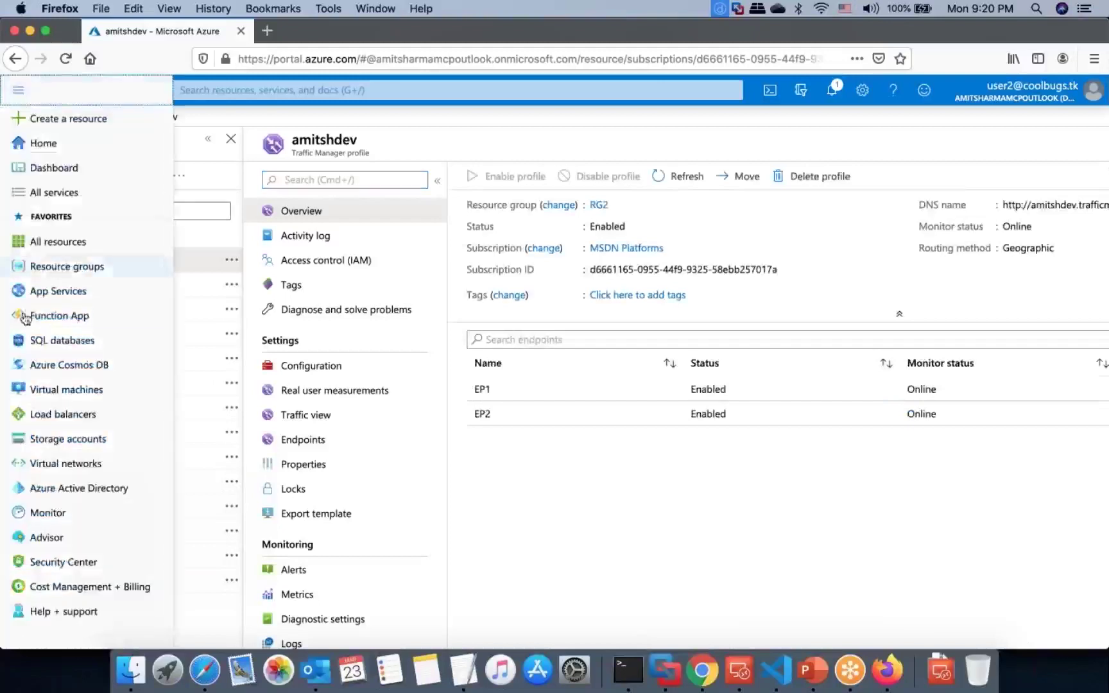
left_click(81, 269)
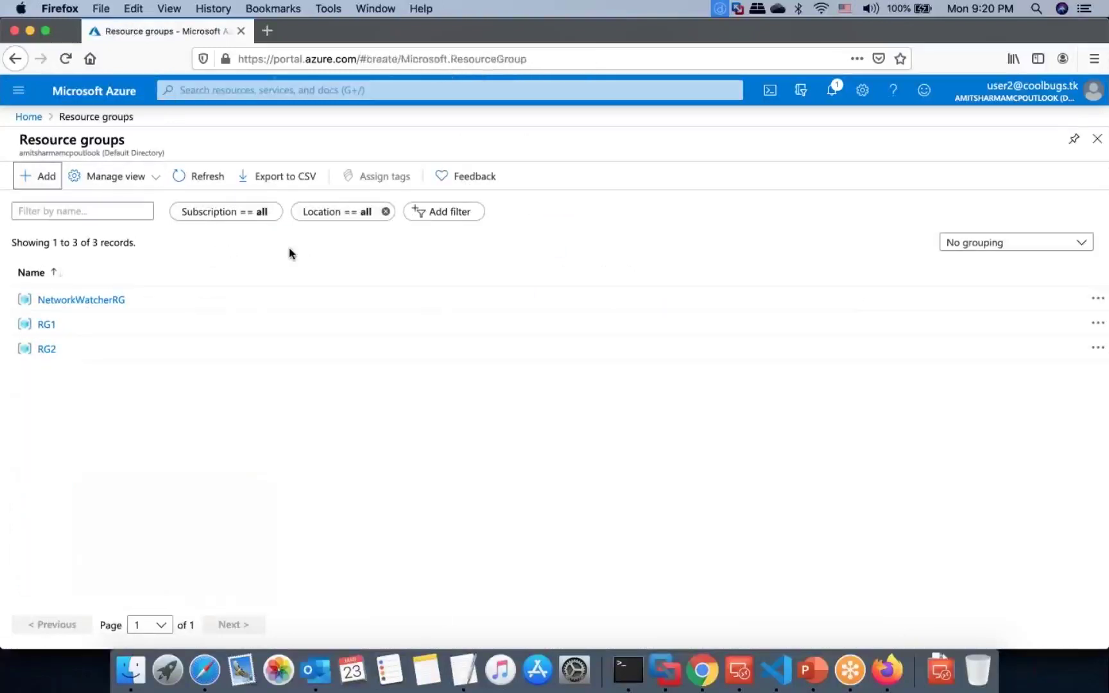
Step: Attempt to create resource group RG3, get denied, then return to the draw.io diagram in Safari
left_click(297, 333)
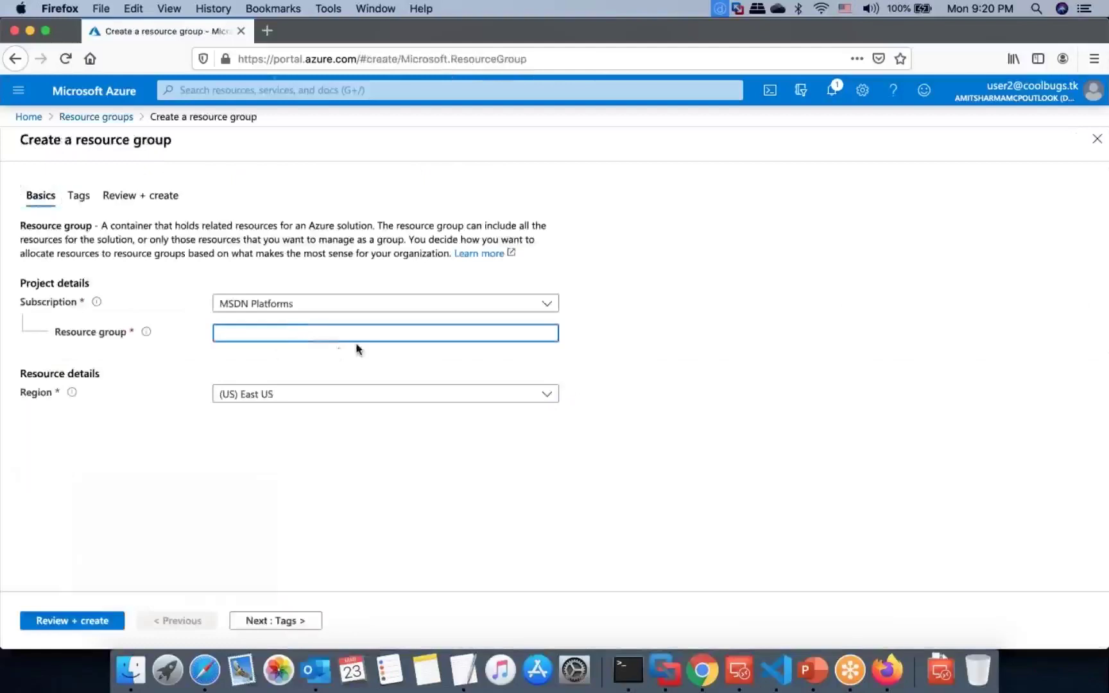
type("RG3")
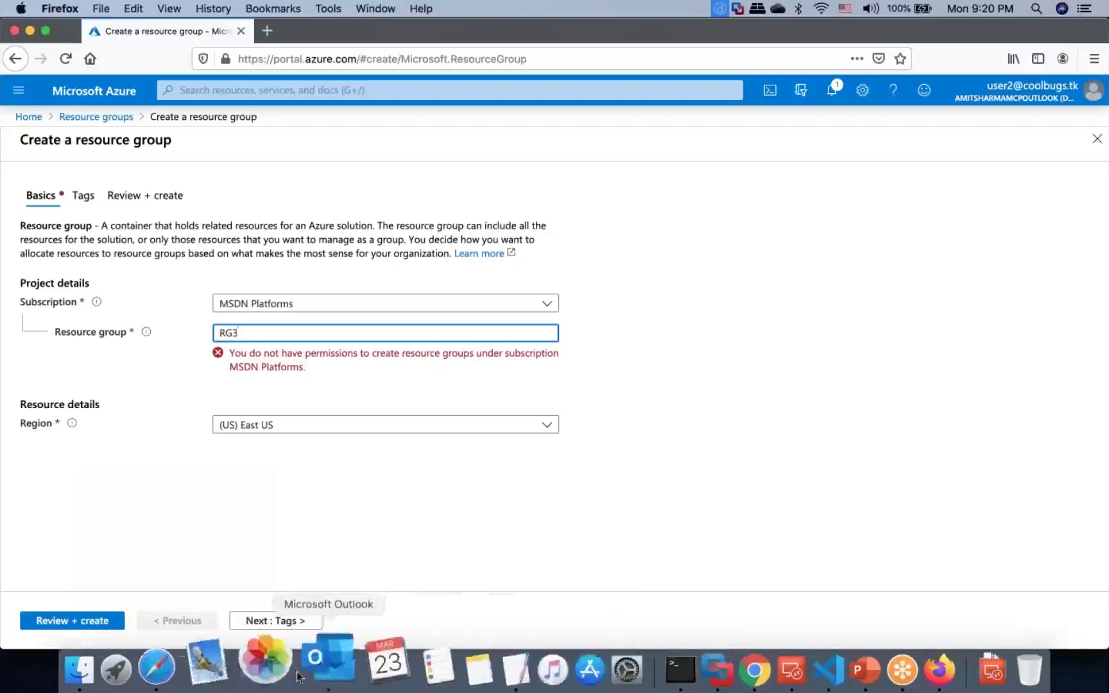
left_click(704, 674)
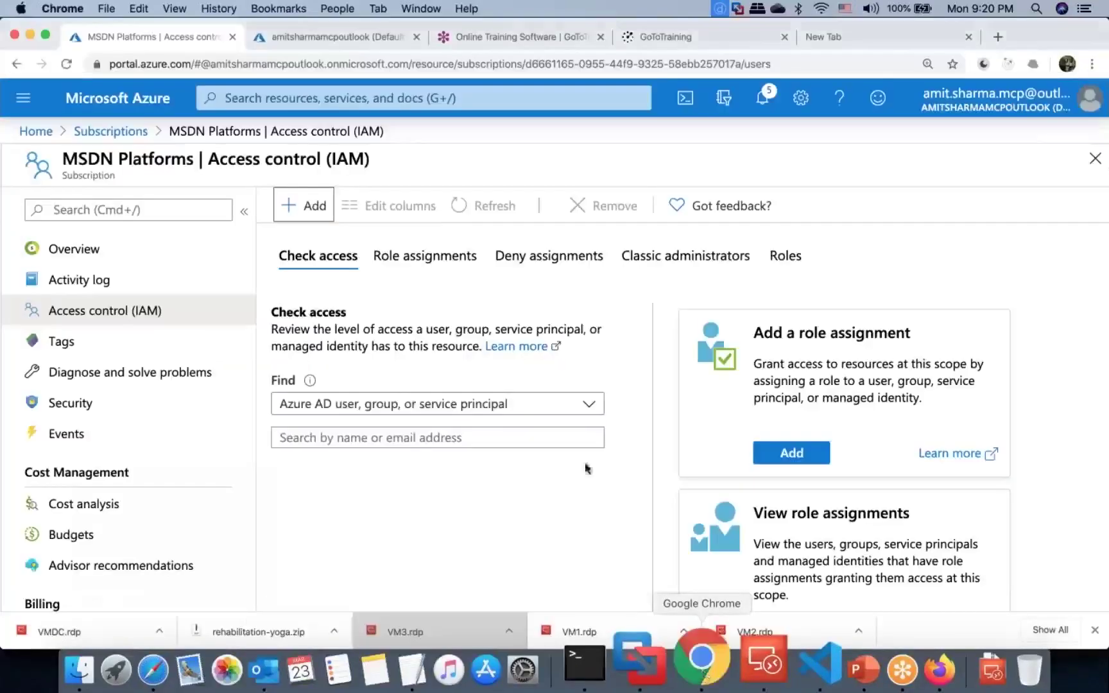
left_click(195, 683)
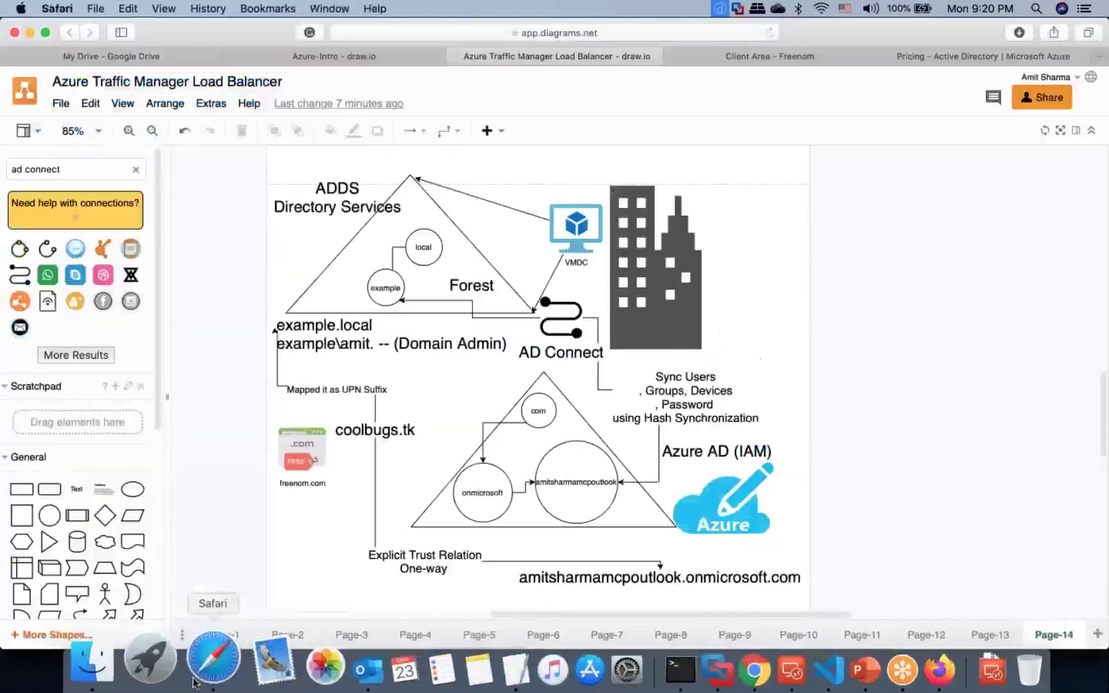